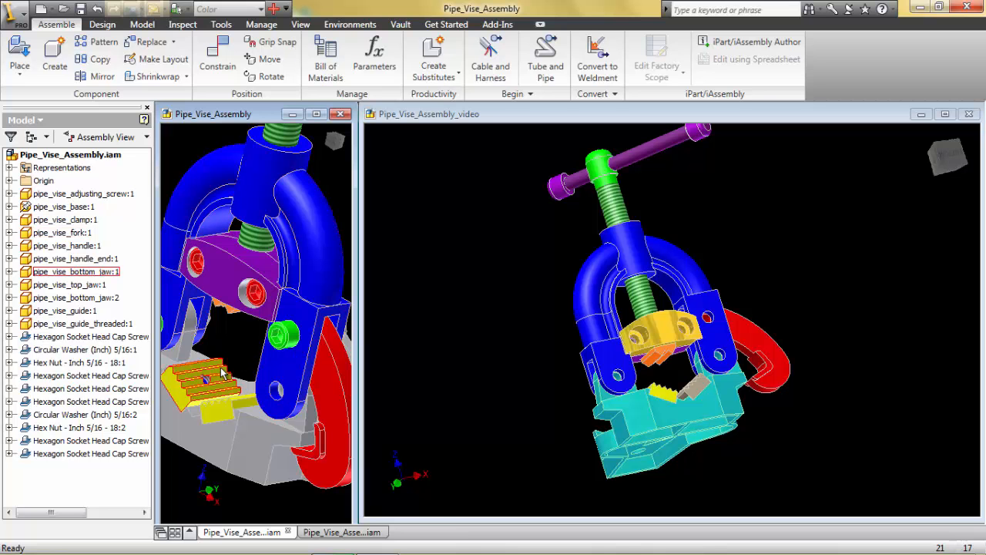
# - Make the Pipe_Vise_Assembly_video assembly window active
pyautogui.moveTo(300, 353)
pyautogui.keyDown('shift'); pyautogui.mouseDown(button='middle')
pyautogui.moveTo(242, 335)
pyautogui.moveTo(268, 315)
pyautogui.moveTo(288, 359)
pyautogui.mouseUp(button='middle'); pyautogui.keyUp('shift')
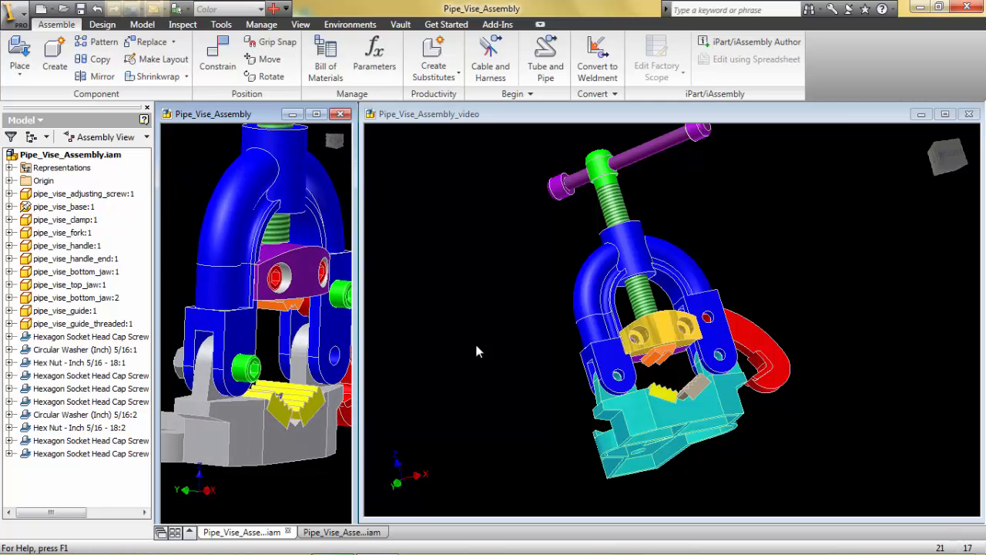
pyautogui.click(543, 300)
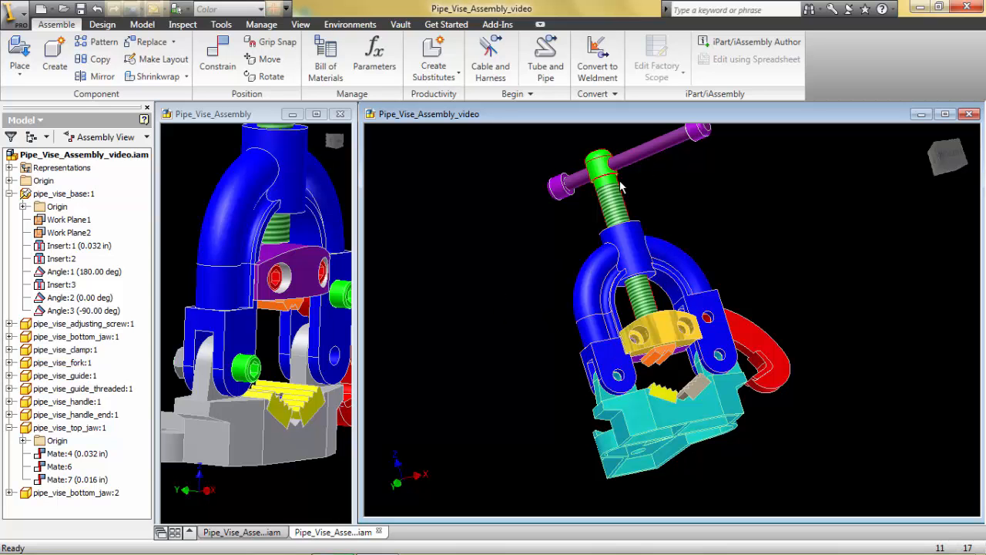
pyautogui.click(589, 289)
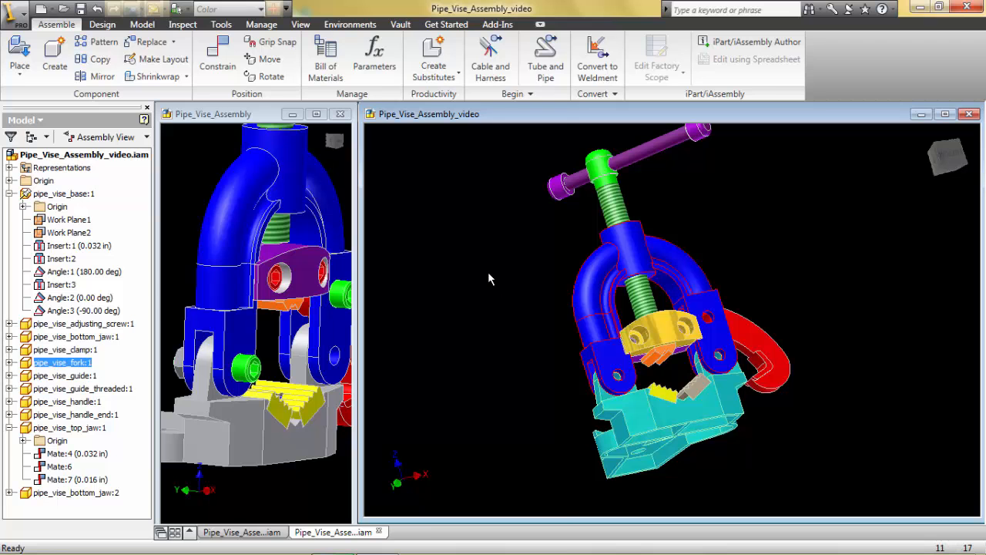
pyautogui.rightClick(455, 229)
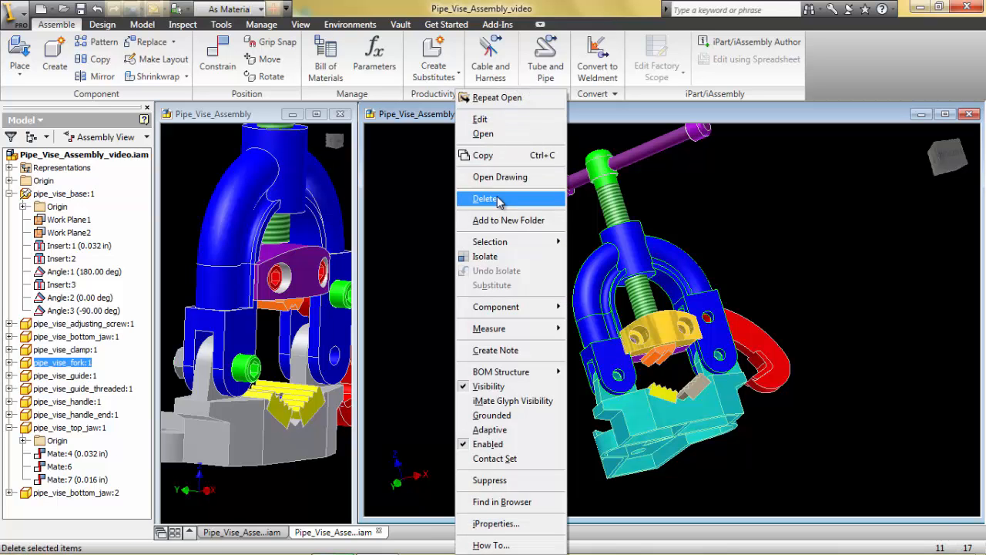
pyautogui.click(394, 249)
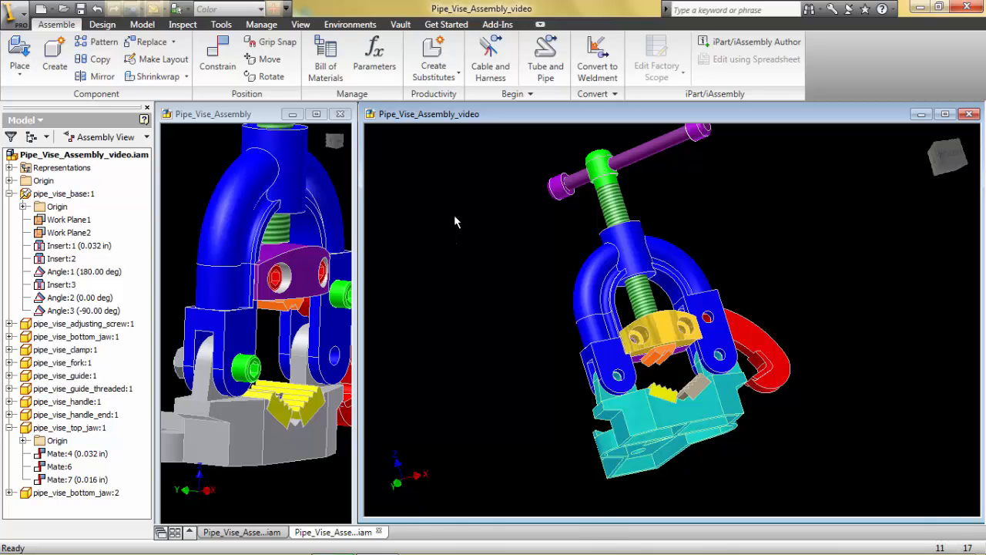
# - Start placing a component from the Content Center in the assembly
pyautogui.rightClick(452, 180)
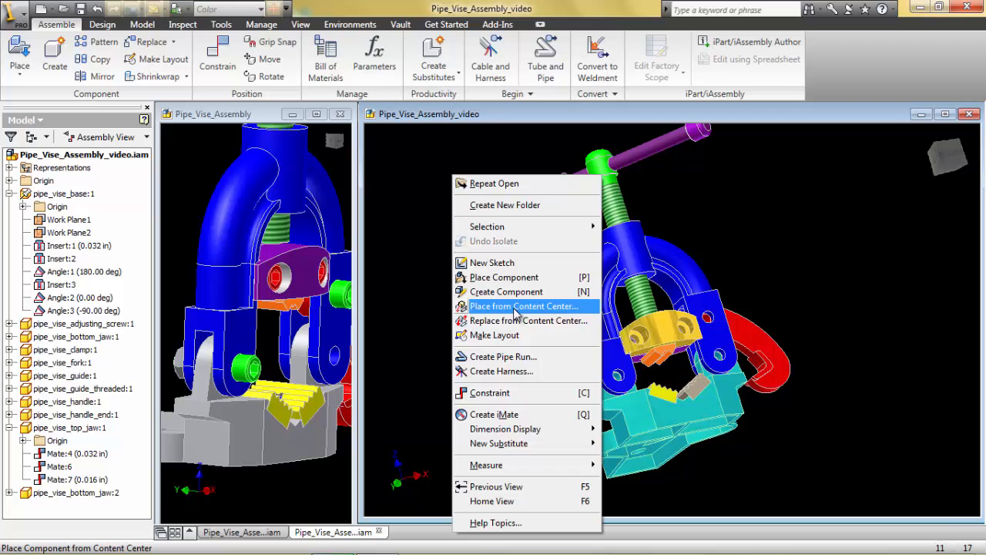
pyautogui.click(516, 309)
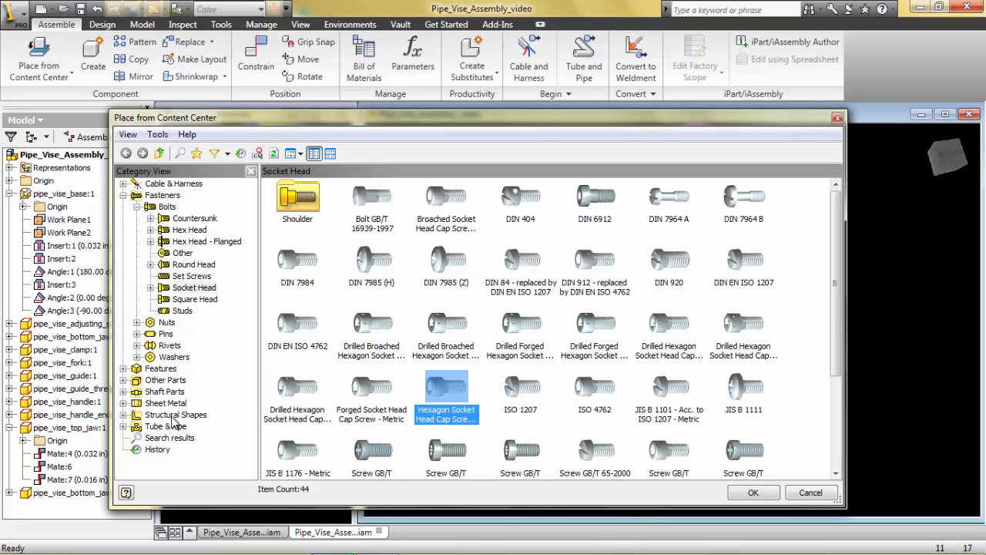
# - Examine the Structural Shapes, Sheet Metal and Shaft Parts categories, including the Thrust Ball Bearings families, and return to the Socket Head bolts
pyautogui.click(135, 416)
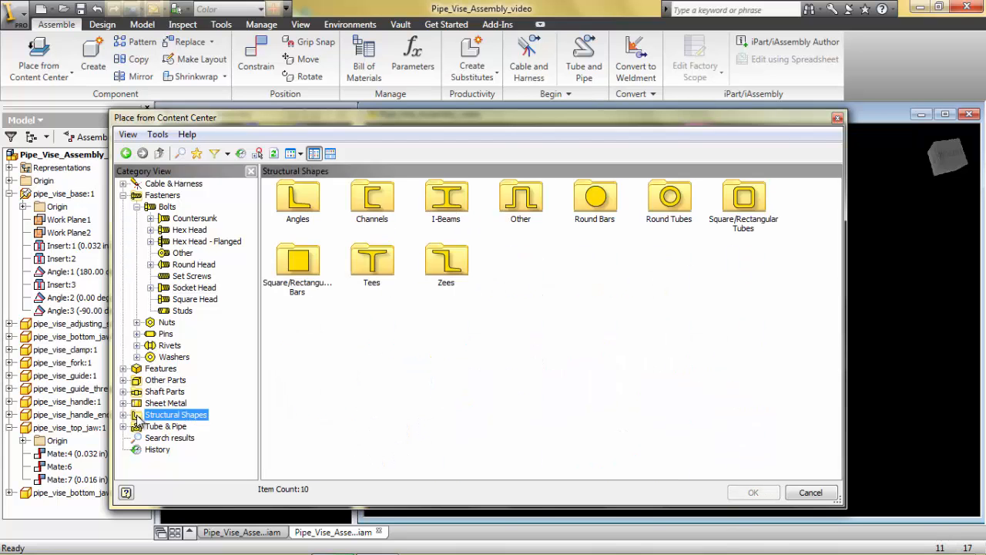
pyautogui.click(145, 405)
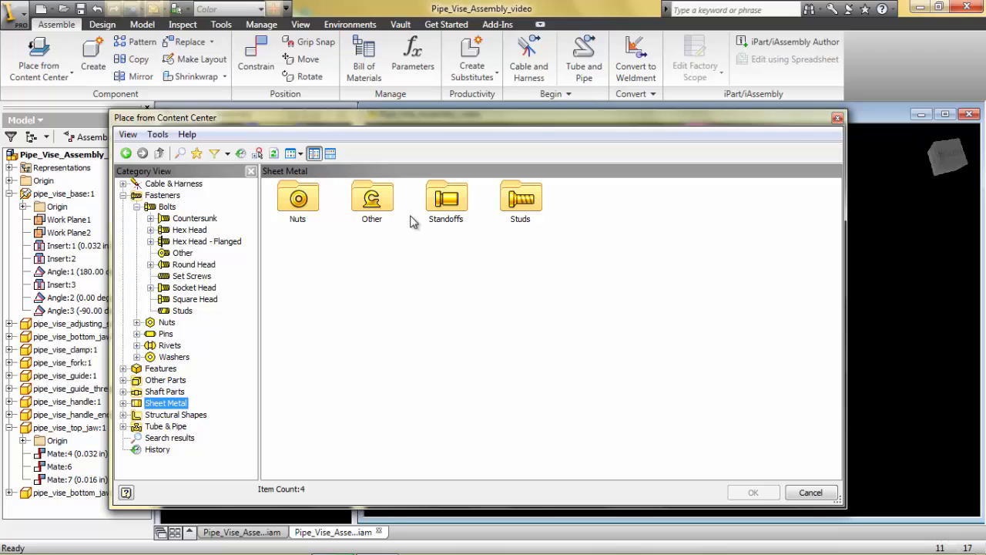
pyautogui.click(160, 393)
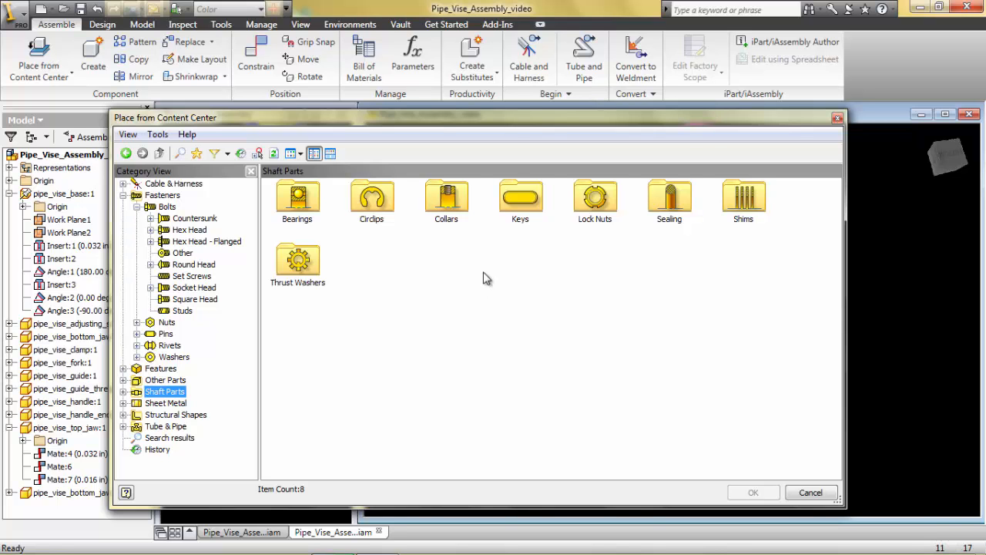
pyautogui.doubleClick(312, 202)
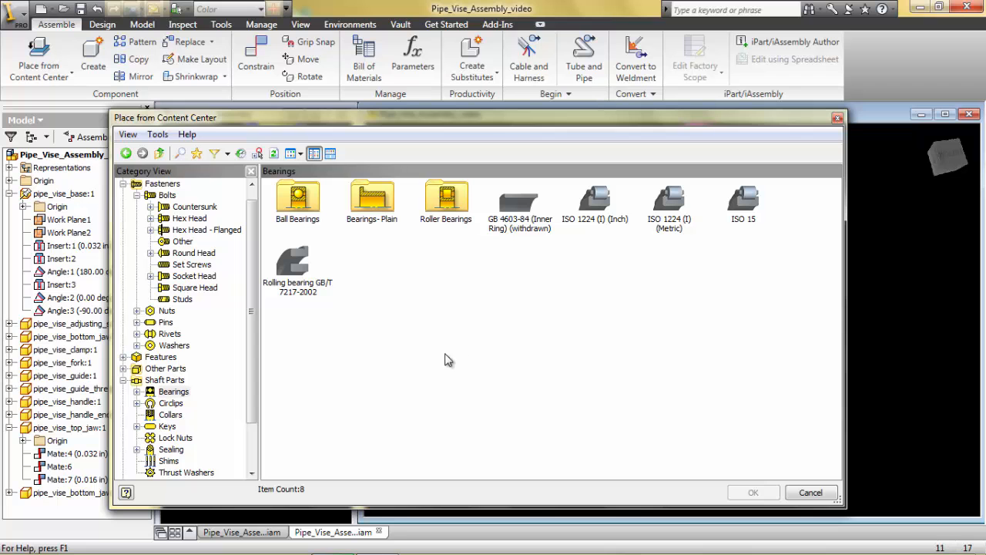
pyautogui.doubleClick(315, 209)
pyautogui.click(300, 262)
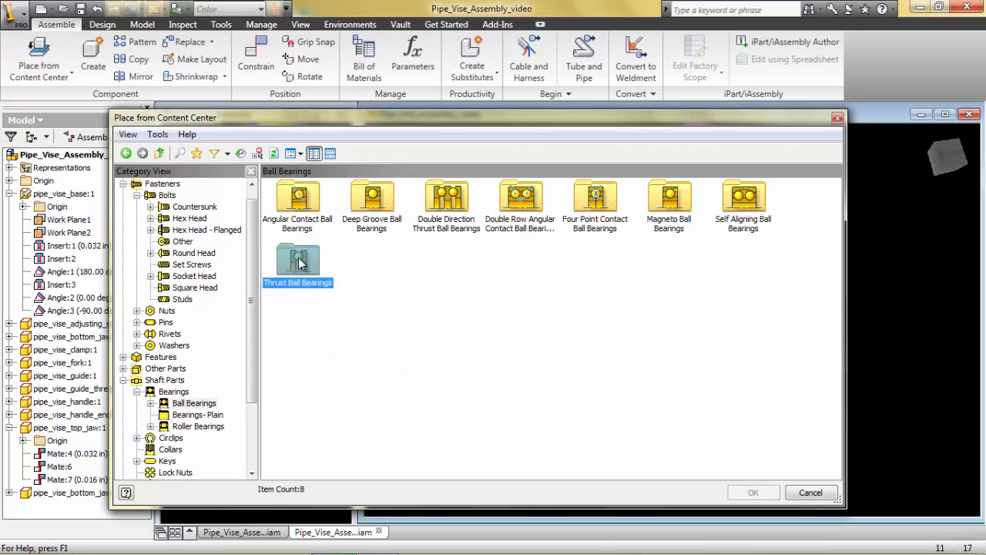
pyautogui.doubleClick(300, 263)
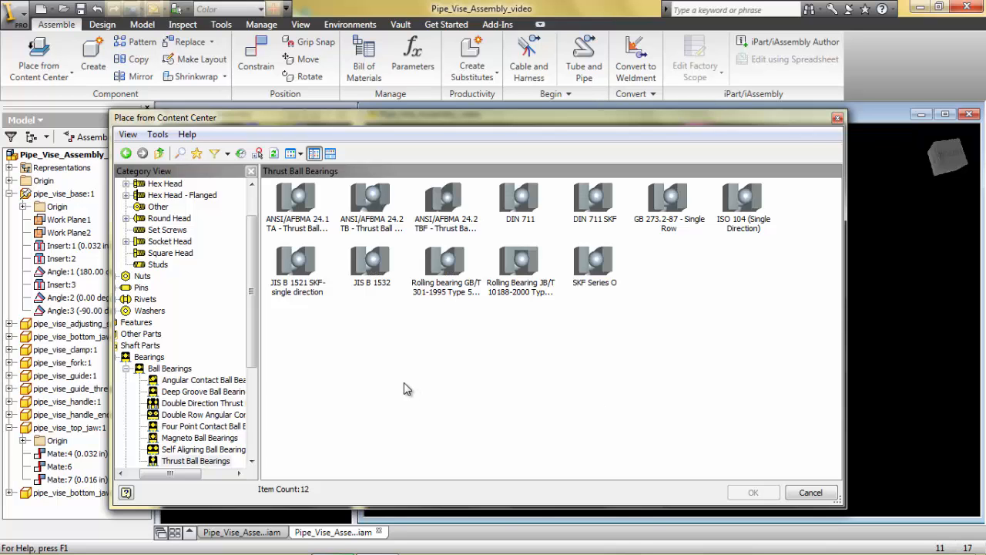
pyautogui.click(126, 153)
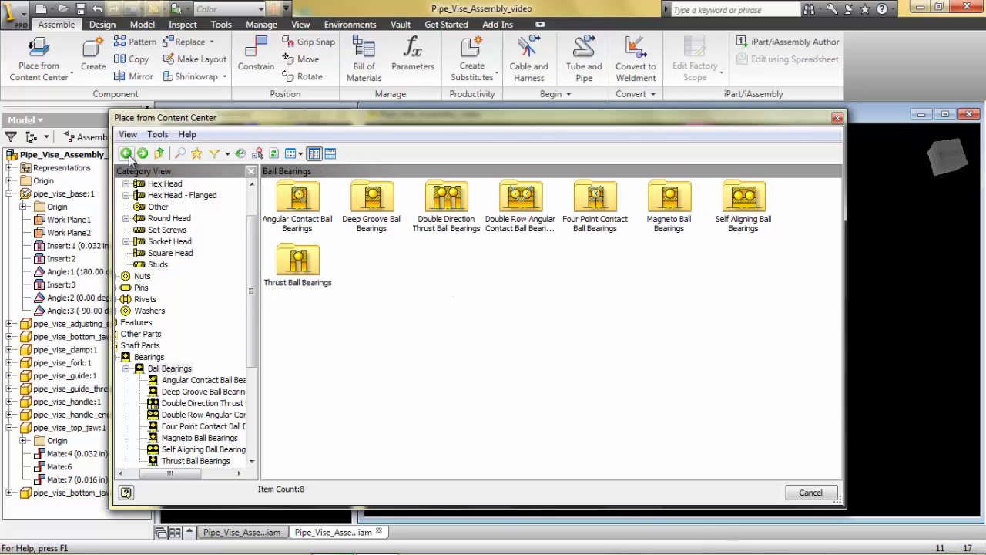
pyautogui.click(126, 154)
pyautogui.click(127, 154)
pyautogui.click(126, 153)
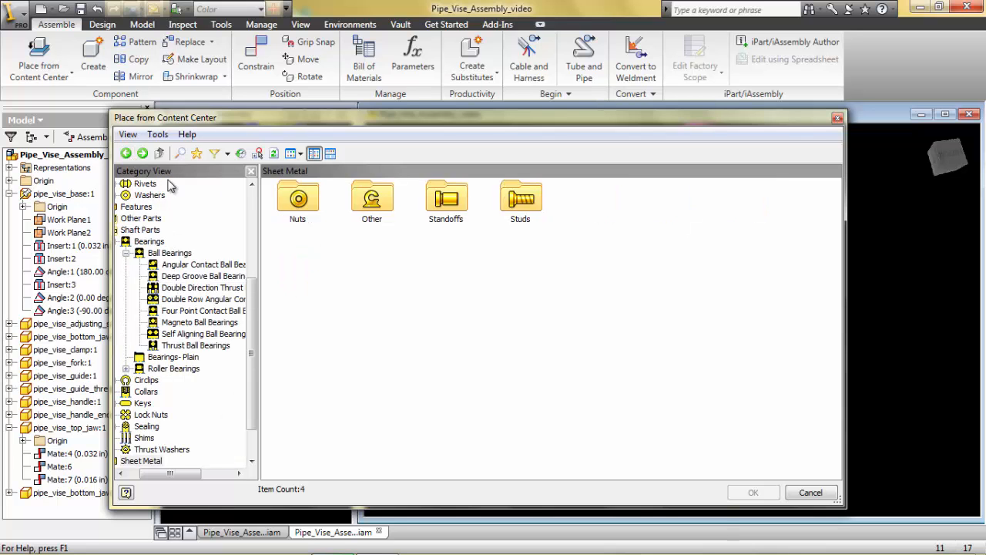
pyautogui.click(126, 153)
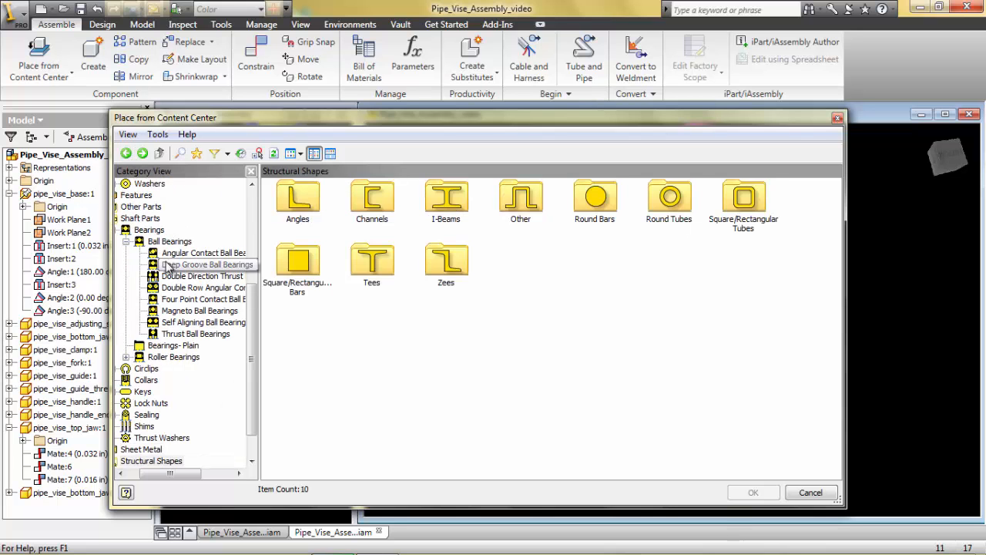
pyautogui.click(128, 155)
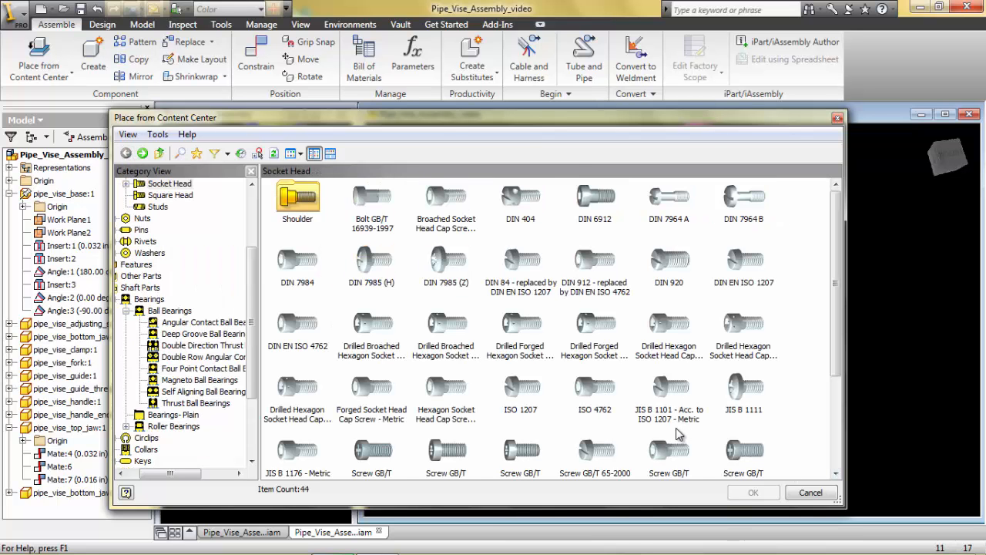
# - Choose the Hexagon Socket Head Cap Screw - Inch family for placement and dismiss the color scheme notification
pyautogui.moveTo(423, 125); pyautogui.dragTo(373, 39)
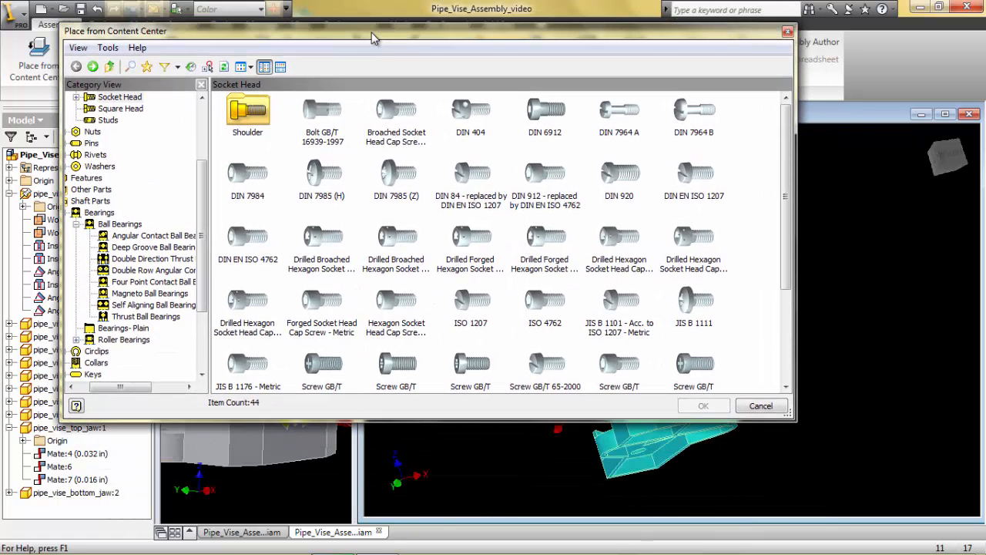
pyautogui.click(397, 301)
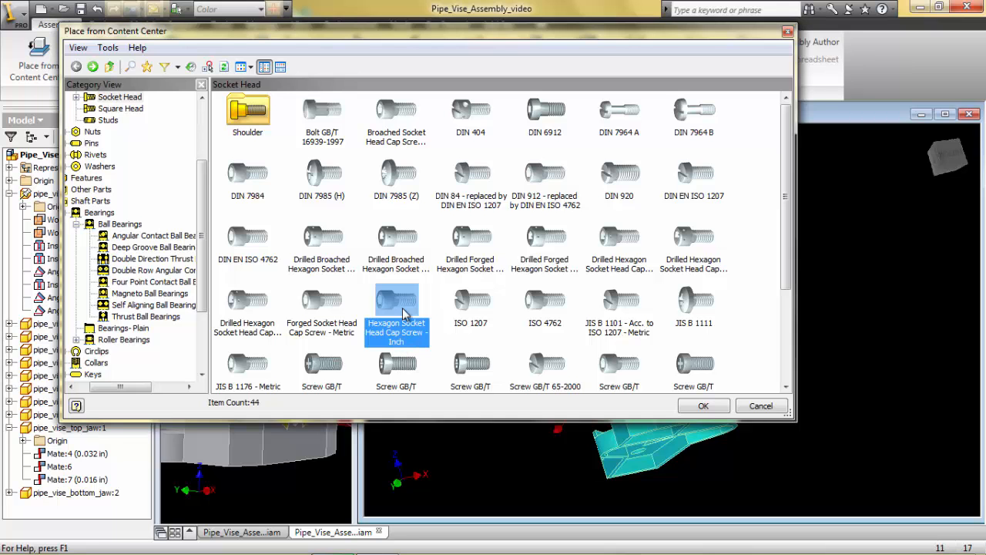
pyautogui.doubleClick(403, 308)
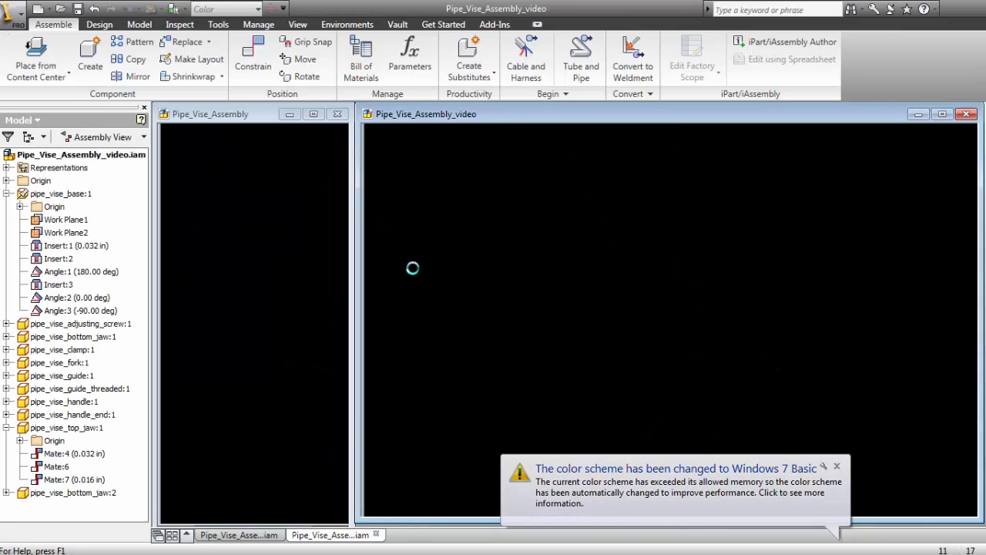
pyautogui.click(836, 467)
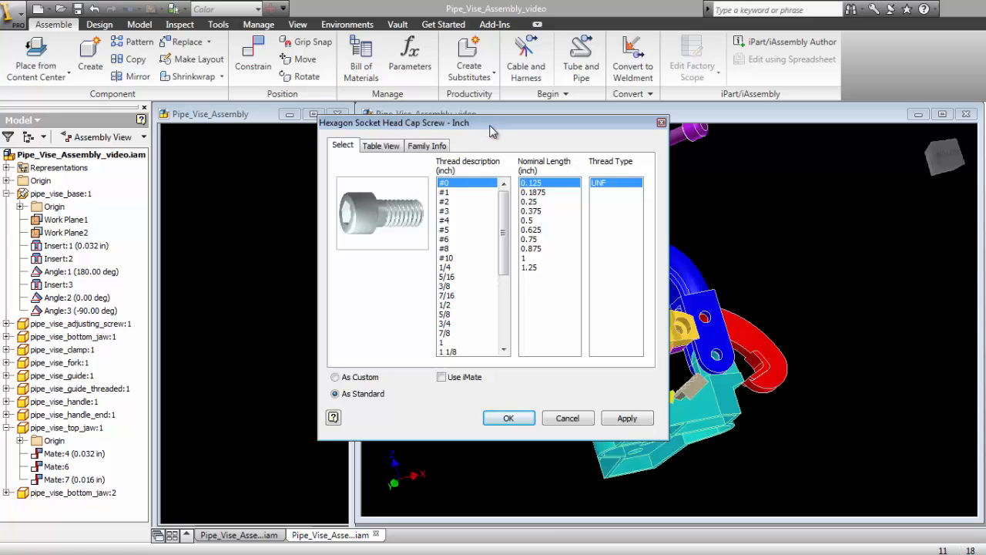
# - Configure the cap screw with a 5/16 thread, UNC thread type and 0.875 inch nominal length, and accept the size
pyautogui.click(451, 276)
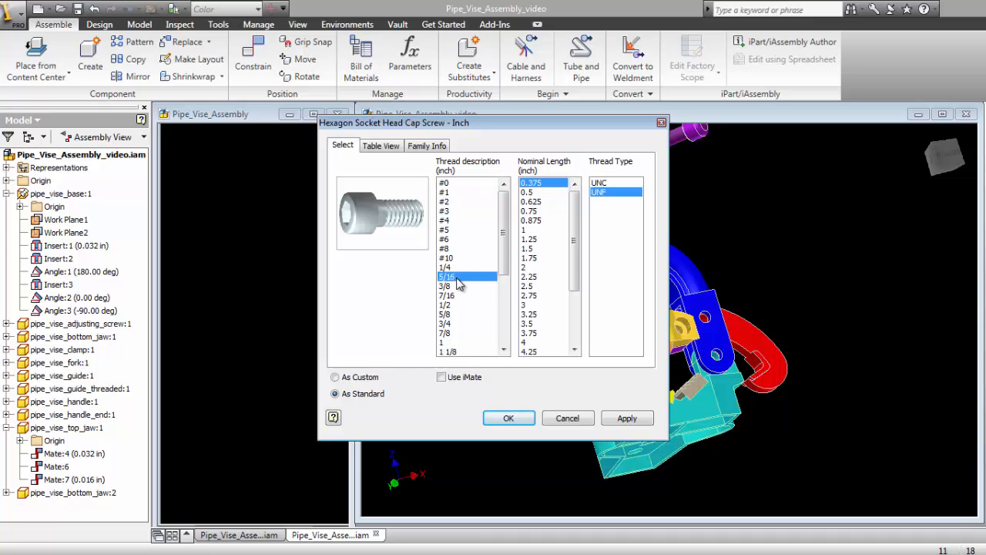
pyautogui.click(611, 183)
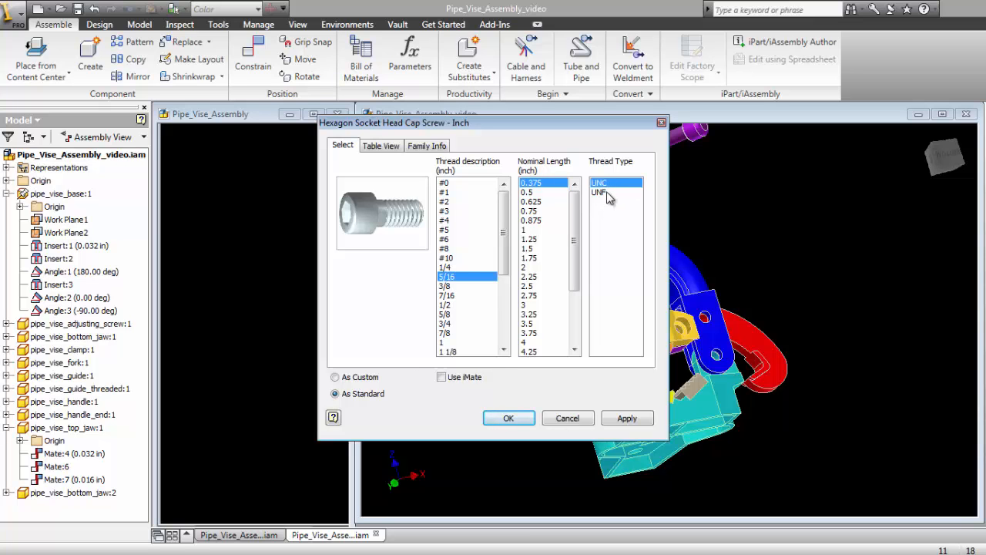
pyautogui.click(605, 193)
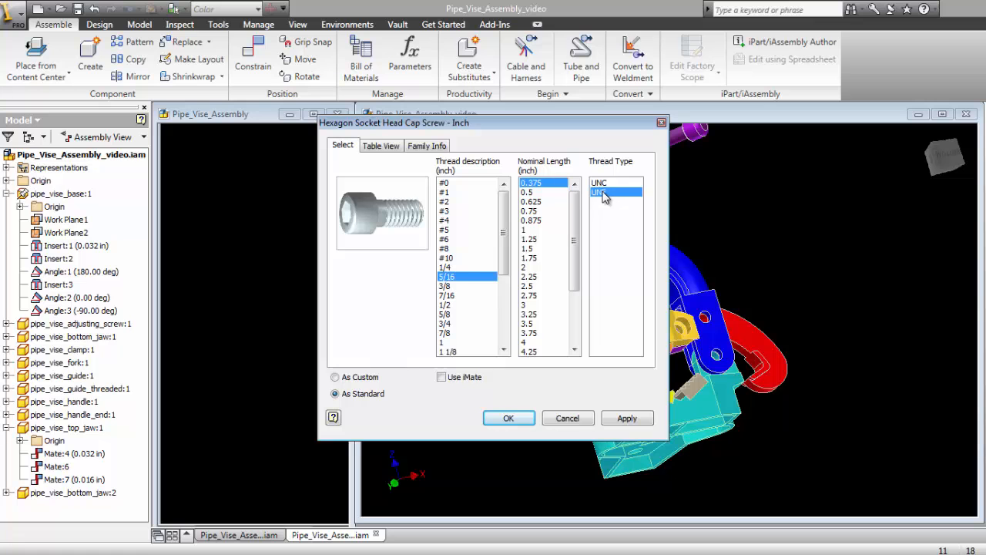
pyautogui.click(605, 185)
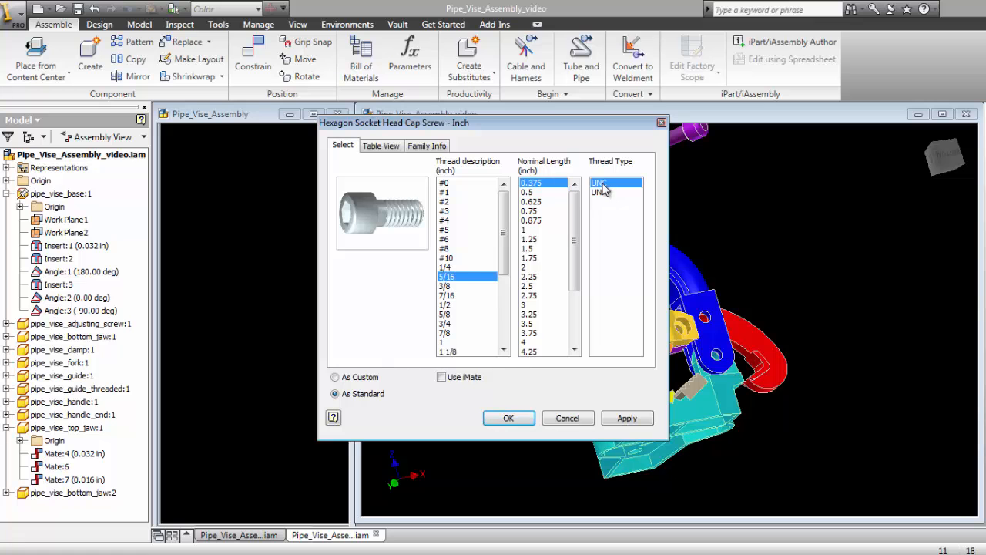
pyautogui.click(538, 221)
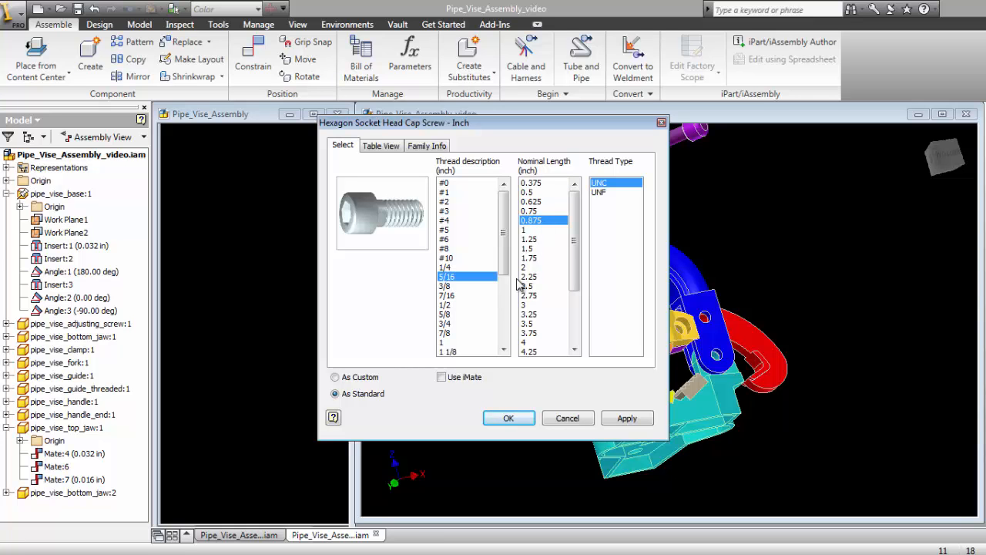
pyautogui.click(508, 419)
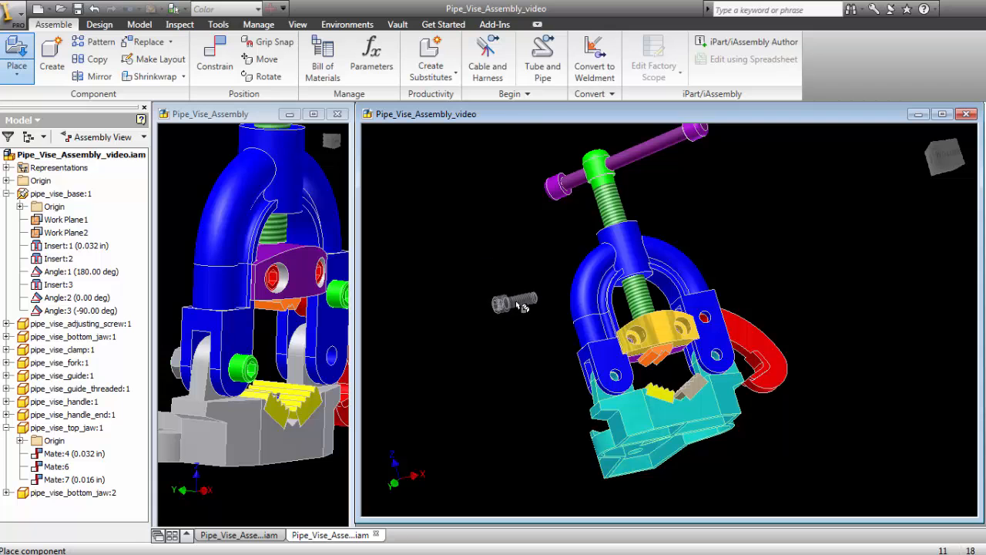
# - Place two instances of the cap screw in empty space, one on each side of the vise fork, and finish placing
pyautogui.click(521, 305)
pyautogui.click(521, 305)
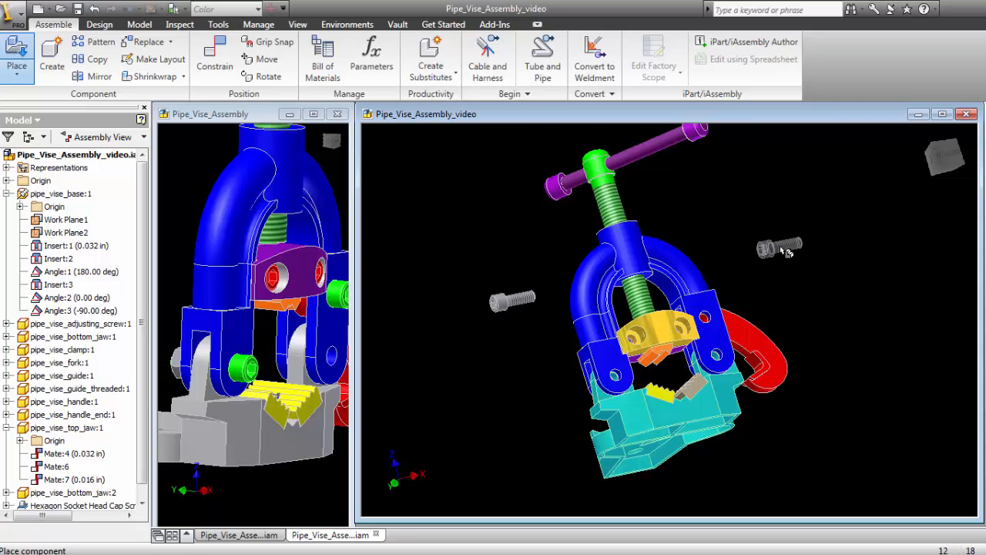
pyautogui.rightClick(741, 204)
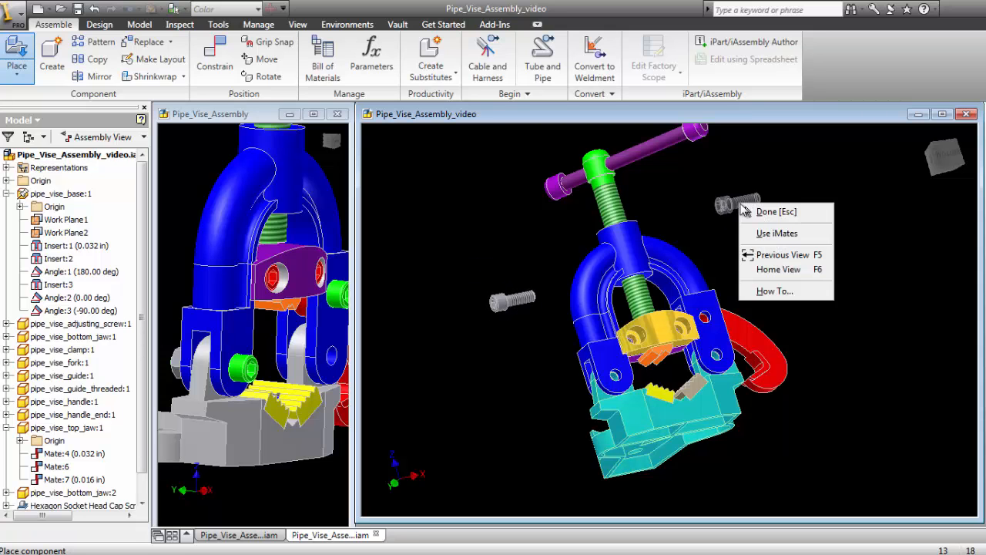
pyautogui.click(765, 213)
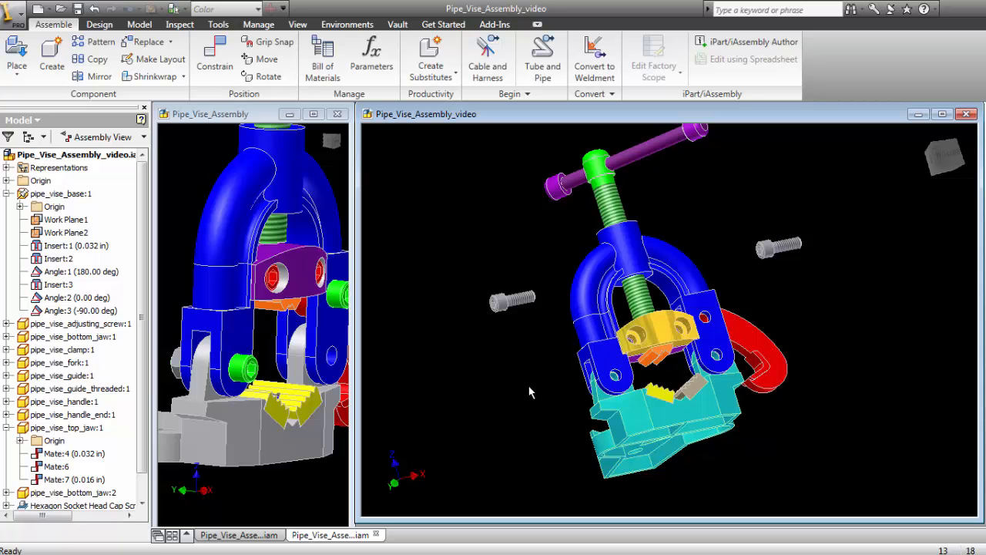
# - Set the color style of the first hexagon socket head cap screw occurrence to Green in its iProperties
pyautogui.click(6, 428)
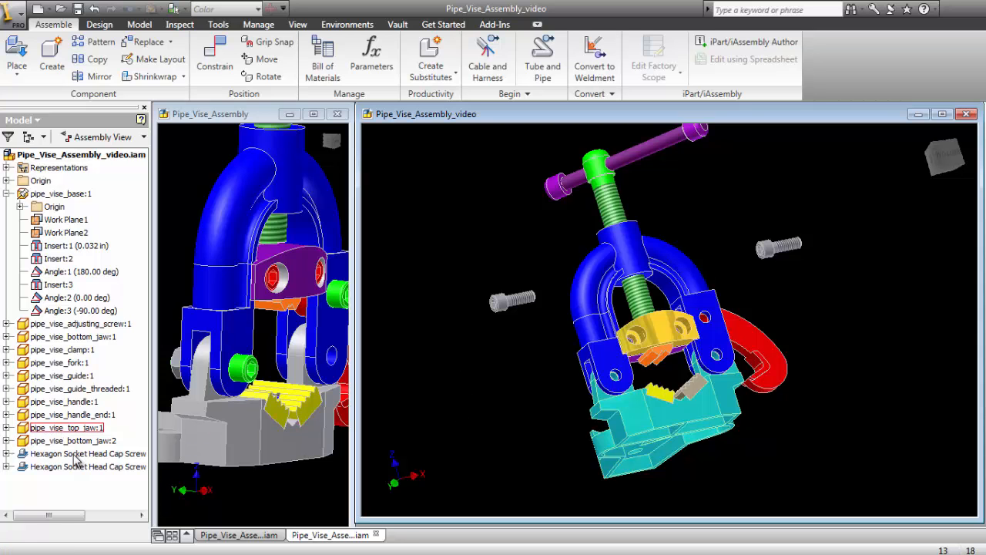
pyautogui.rightClick(23, 459)
pyautogui.click(68, 530)
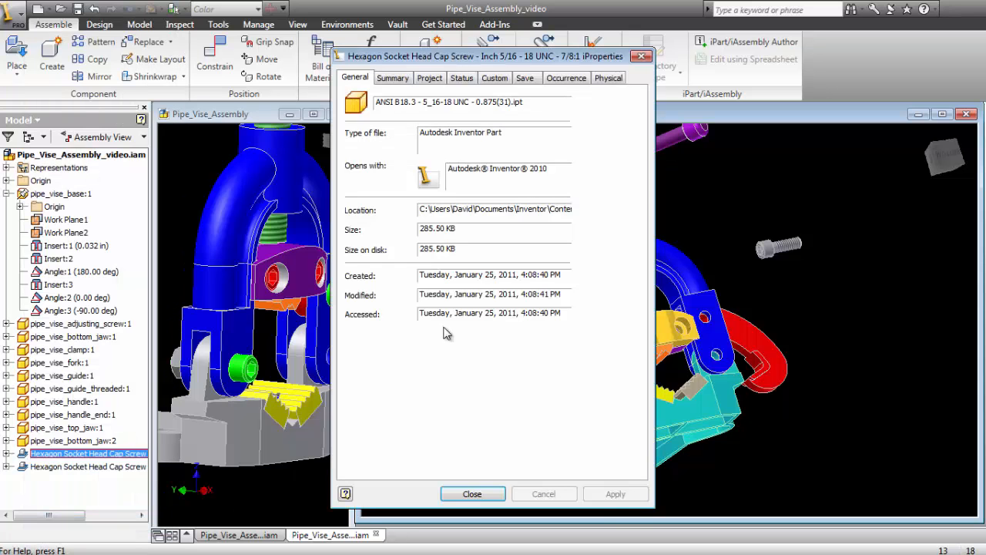
pyautogui.click(566, 78)
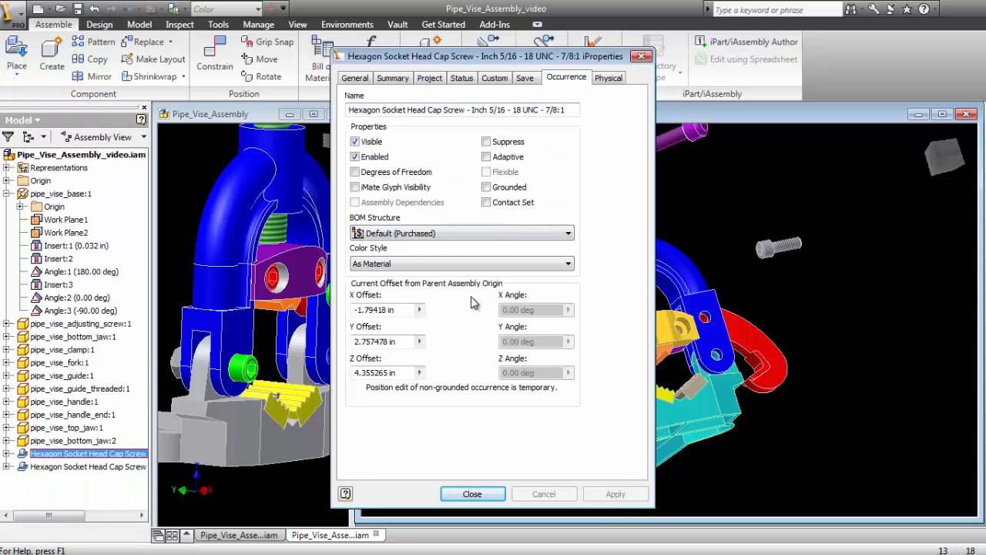
pyautogui.click(433, 267)
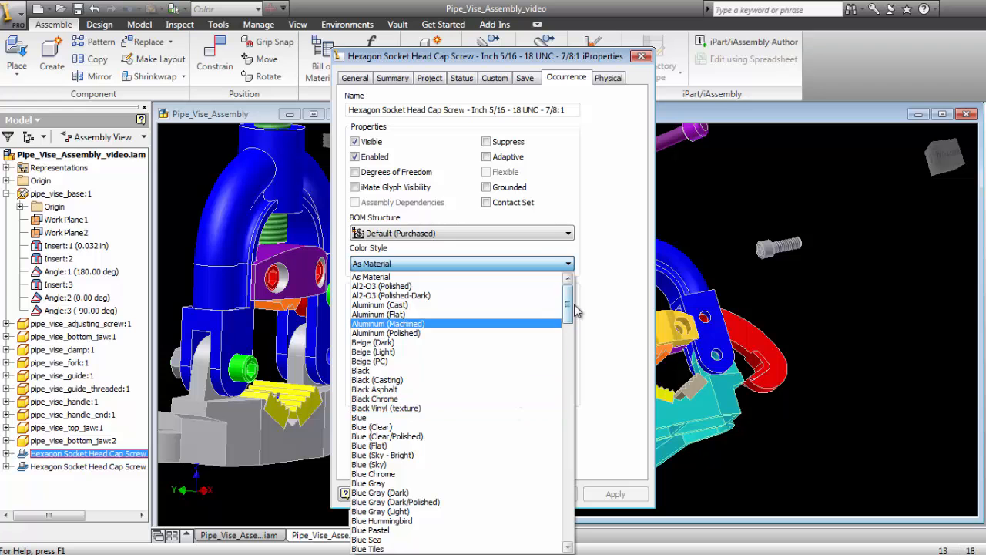
pyautogui.moveTo(574, 310); pyautogui.dragTo(571, 402)
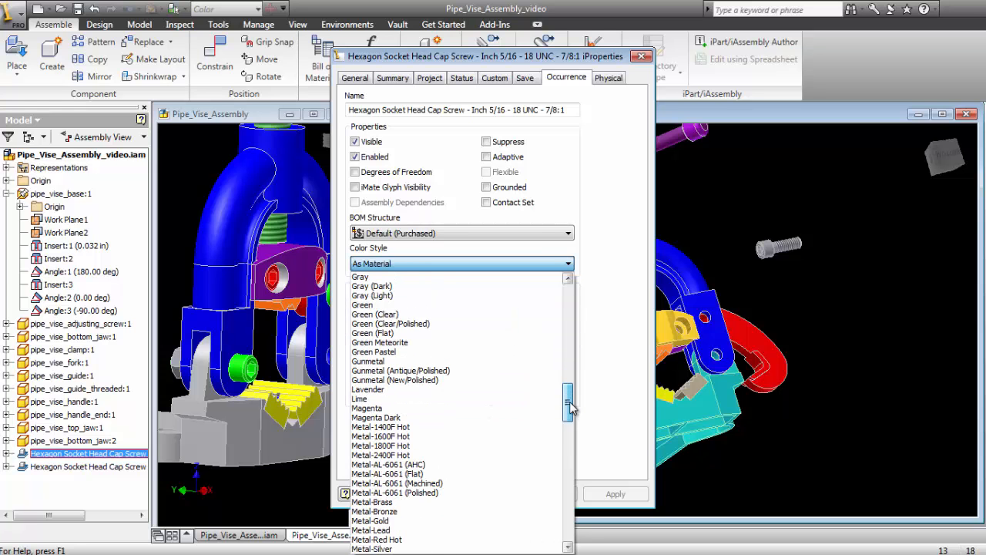
pyautogui.click(378, 305)
pyautogui.click(488, 495)
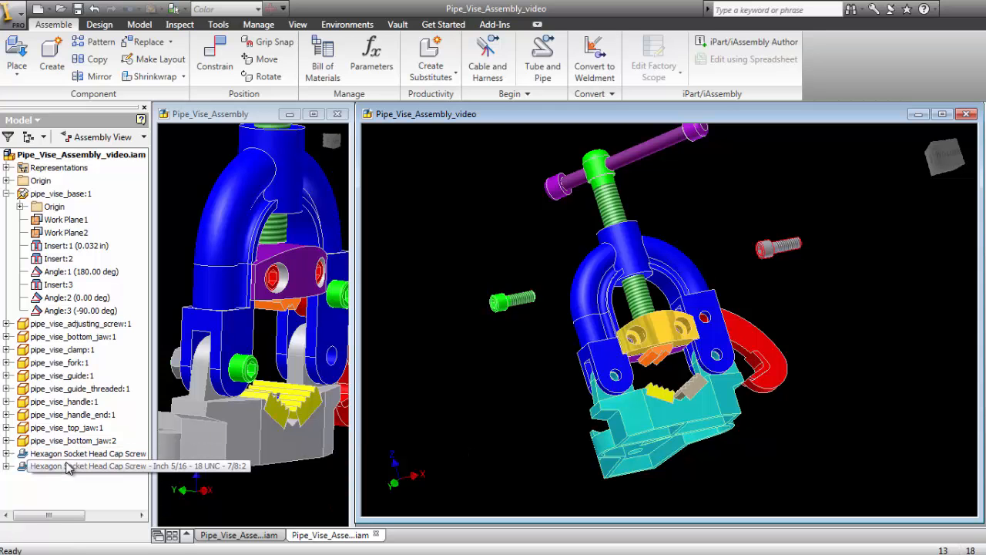
# - Set the color style of the second hexagon socket head cap screw occurrence to Green in its iProperties
pyautogui.click(65, 467)
pyautogui.rightClick(66, 467)
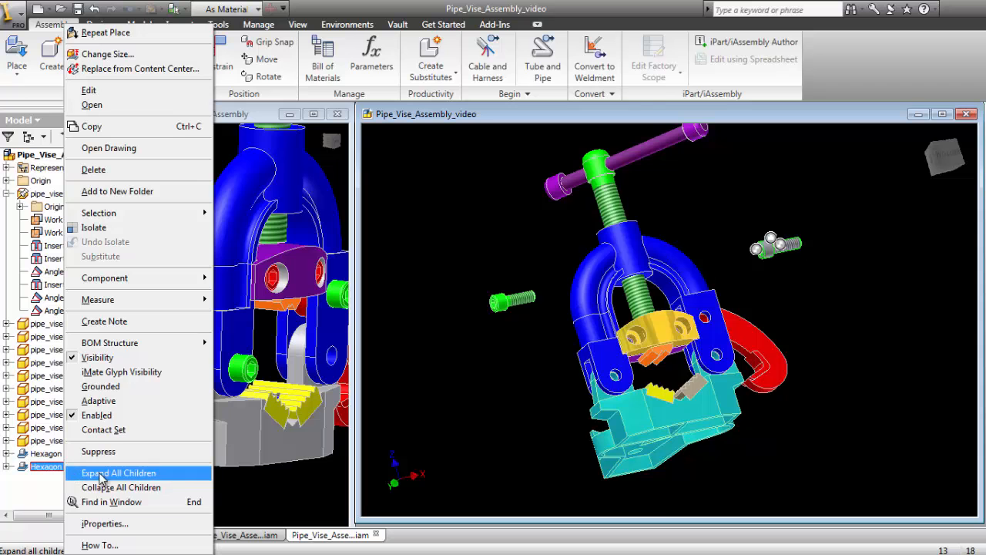
pyautogui.click(117, 525)
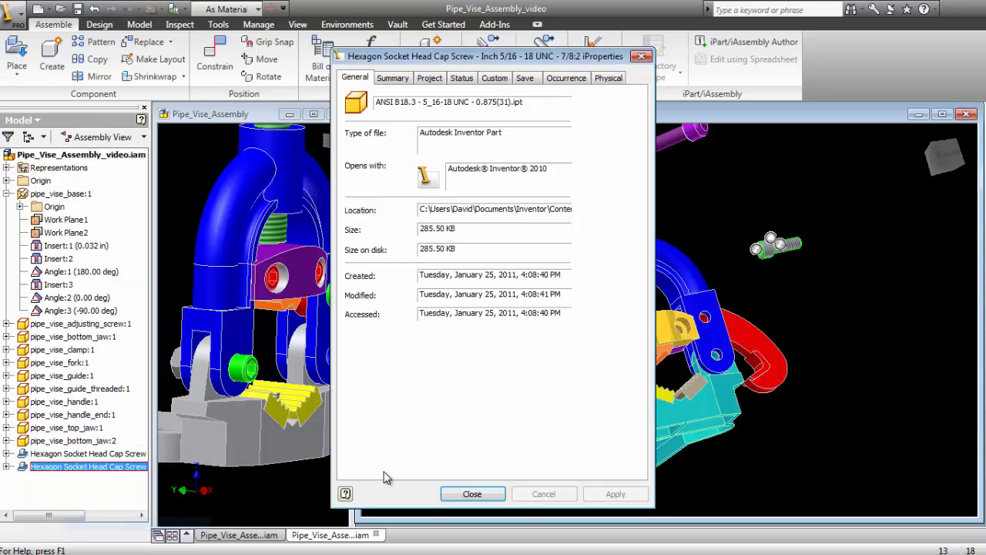
pyautogui.click(566, 78)
pyautogui.click(482, 264)
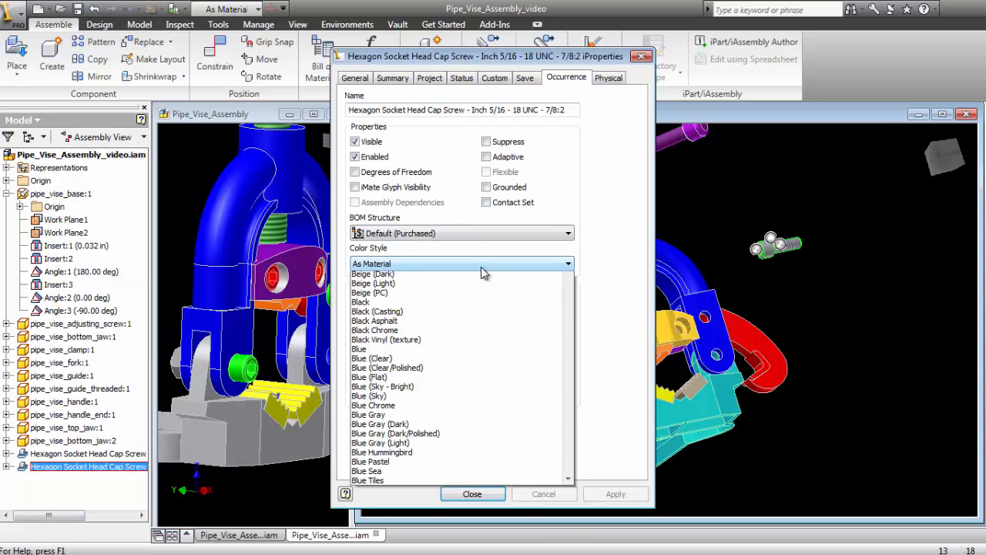
pyautogui.moveTo(568, 297); pyautogui.dragTo(595, 405)
pyautogui.click(407, 343)
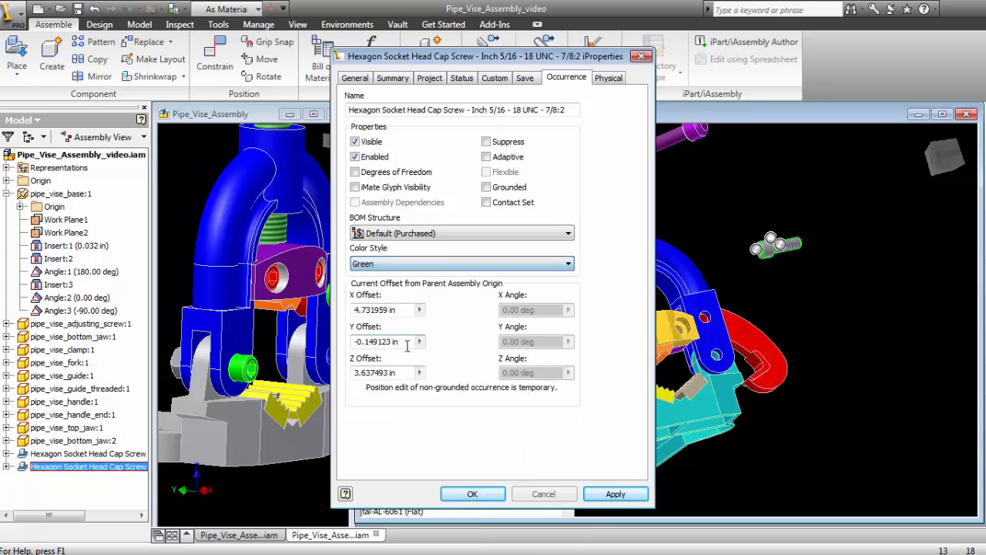
pyautogui.click(473, 494)
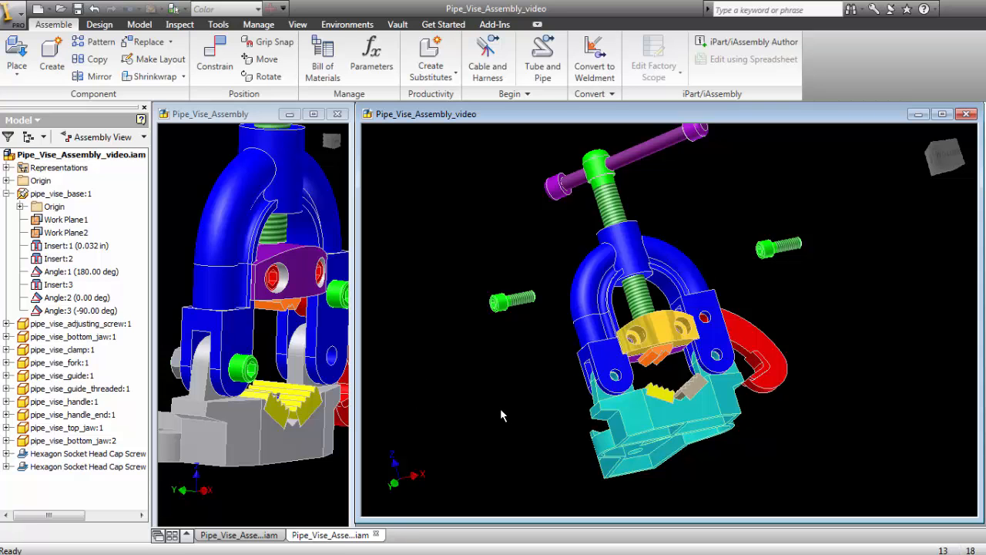
# - Examine the first cap screw's predefined iMates, Insert In1, Align1 and Align 2D, and collapse the iMates folder again
pyautogui.click(6, 454)
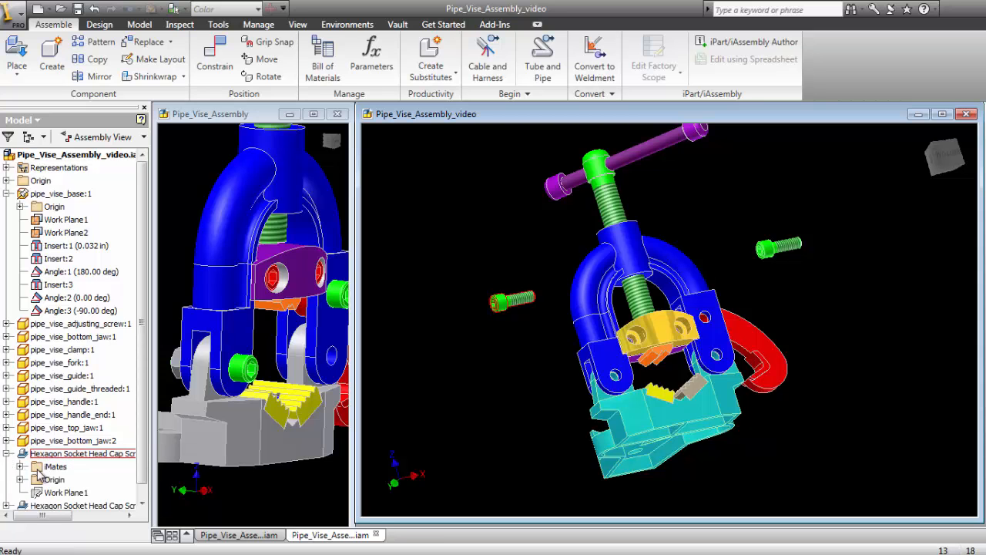
pyautogui.click(19, 467)
pyautogui.click(56, 469)
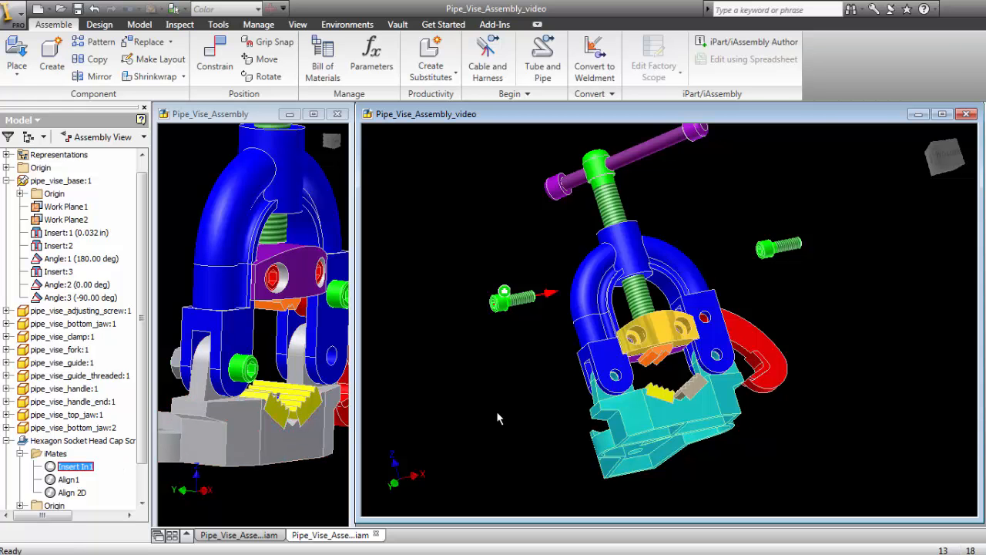
pyautogui.press('F4')
pyautogui.moveTo(531, 381)
pyautogui.mouseDown()
pyautogui.moveTo(513, 332)
pyautogui.moveTo(474, 313)
pyautogui.moveTo(439, 322)
pyautogui.moveTo(467, 315)
pyautogui.moveTo(502, 328)
pyautogui.moveTo(537, 372)
pyautogui.mouseUp()
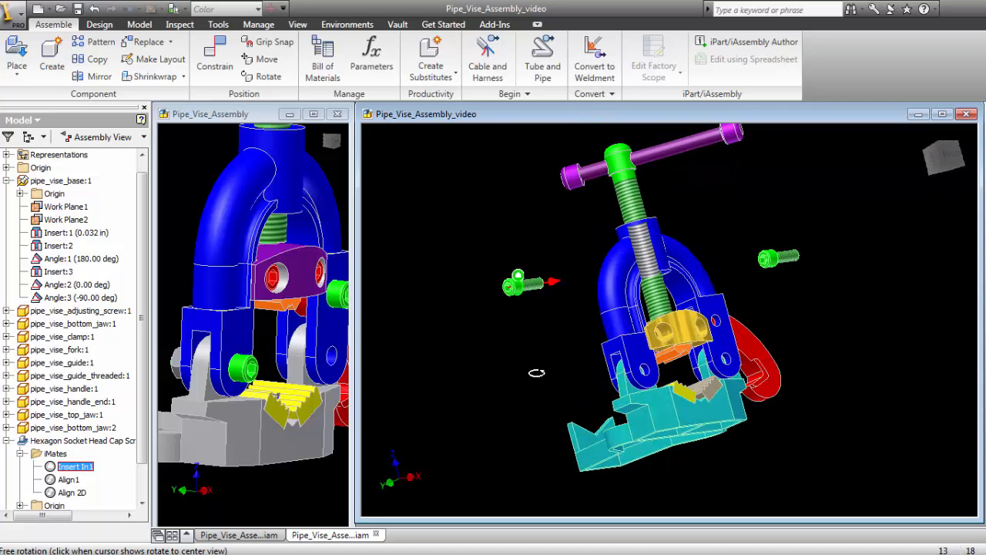
pyautogui.click(67, 479)
pyautogui.click(69, 493)
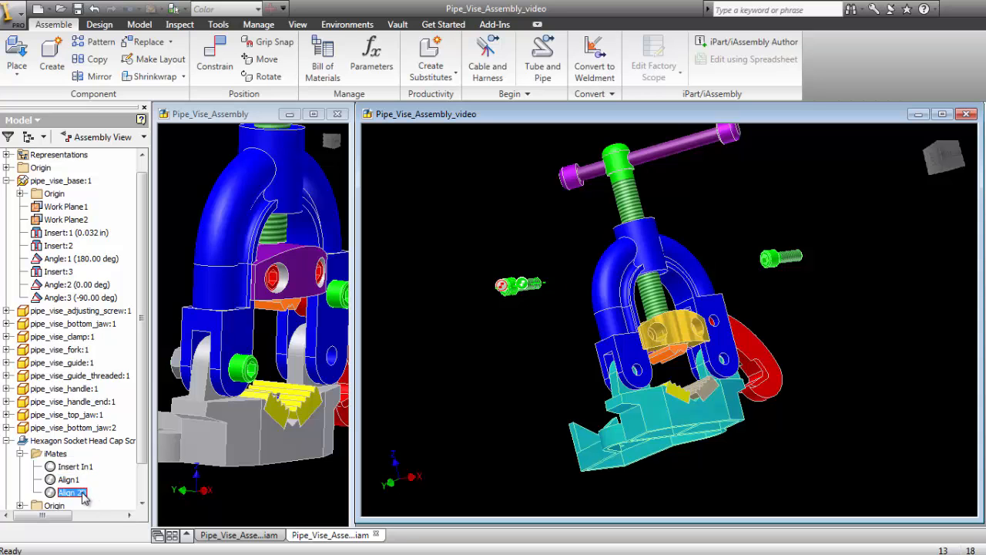
pyautogui.click(478, 341)
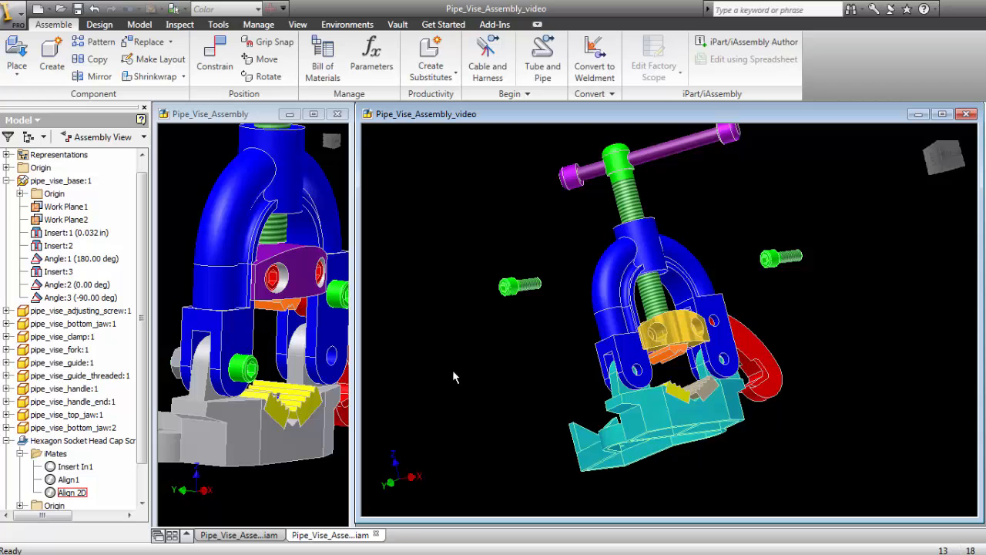
pyautogui.click(20, 454)
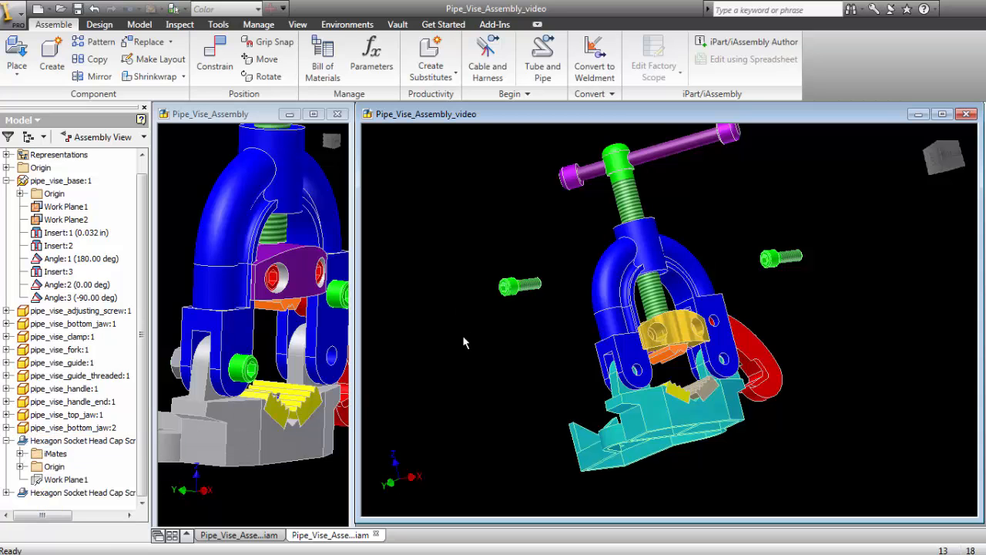
# - Apply an Insert constraint with 0.000 in offset between the first cap screw's head and the lower hole in the blue leg away from the red clamp
pyautogui.click(214, 55)
pyautogui.click(268, 143)
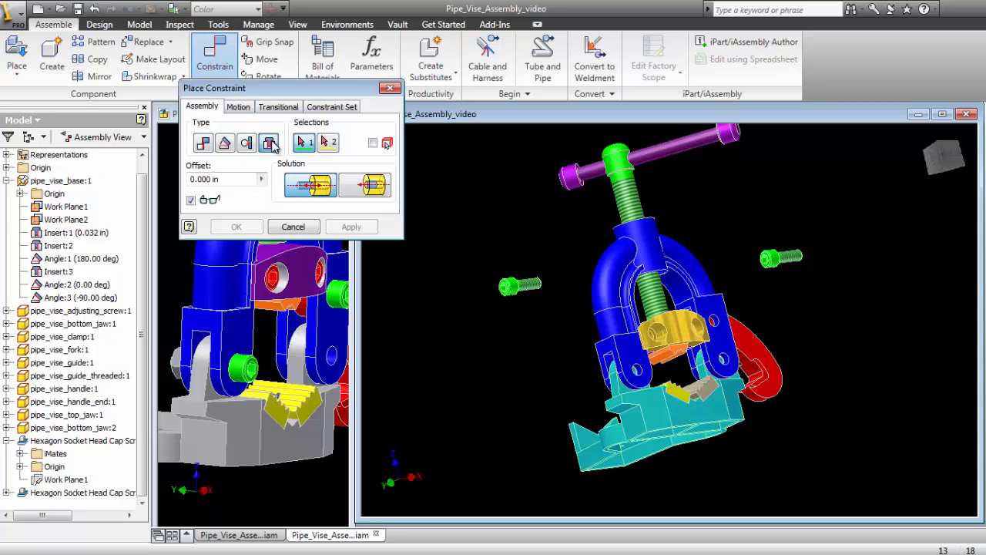
pyautogui.click(521, 287)
pyautogui.click(639, 372)
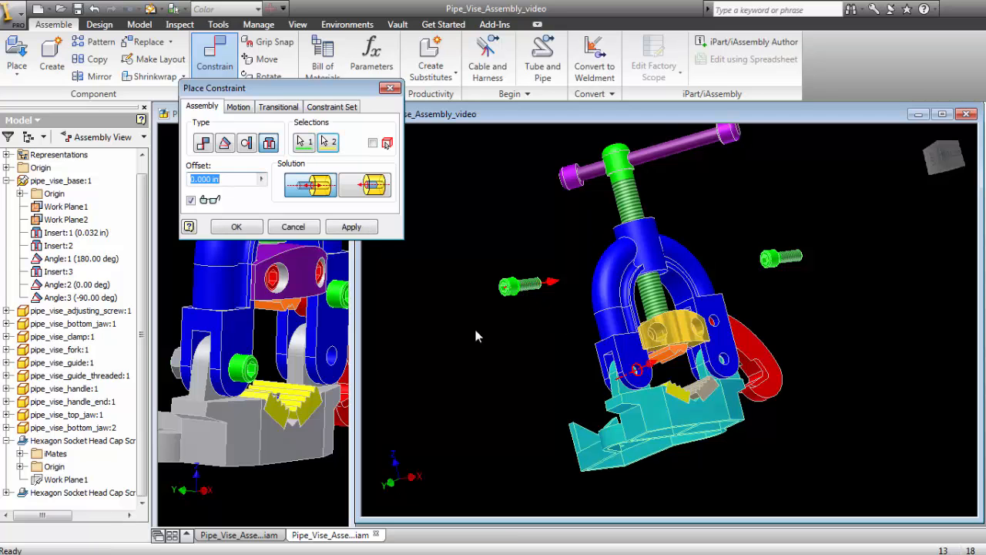
pyautogui.click(351, 227)
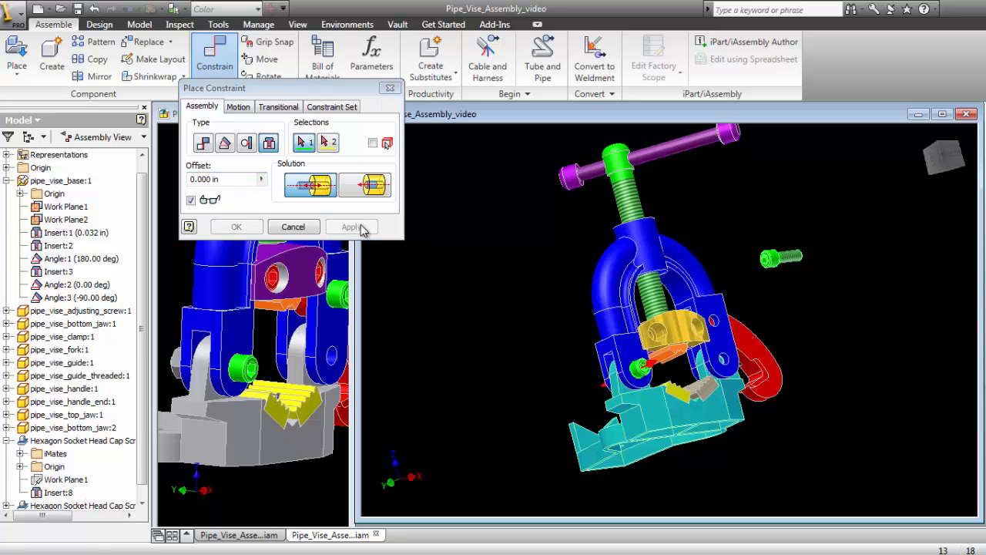
# - Insert the second cap screw into the upper hole of the blue leg beside the red clamp with 0.000 in offset
pyautogui.click(790, 270)
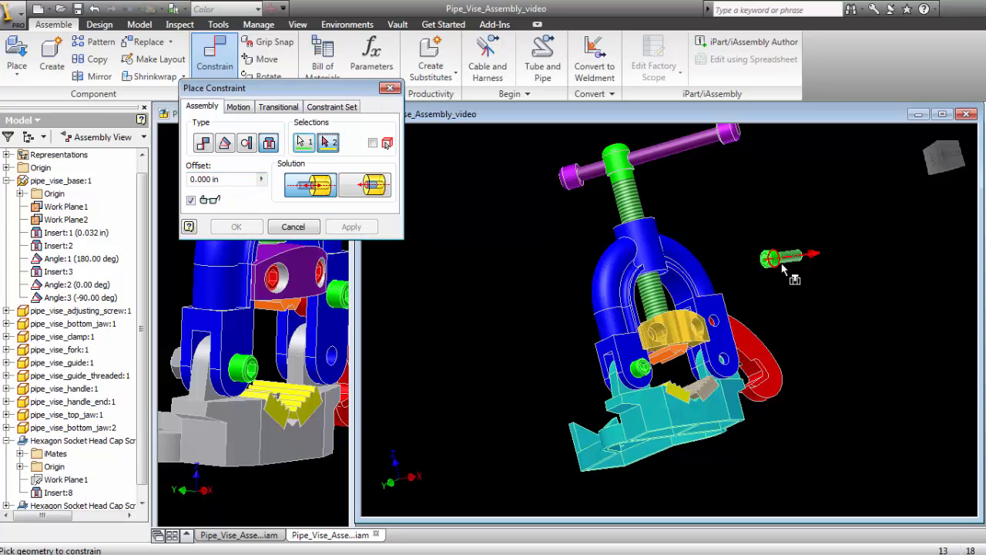
pyautogui.click(721, 326)
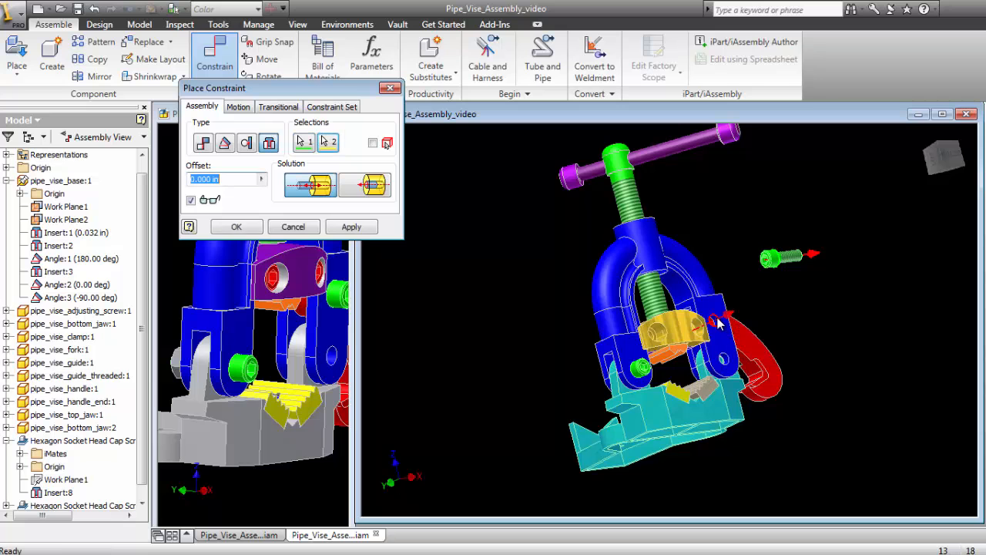
pyautogui.click(254, 229)
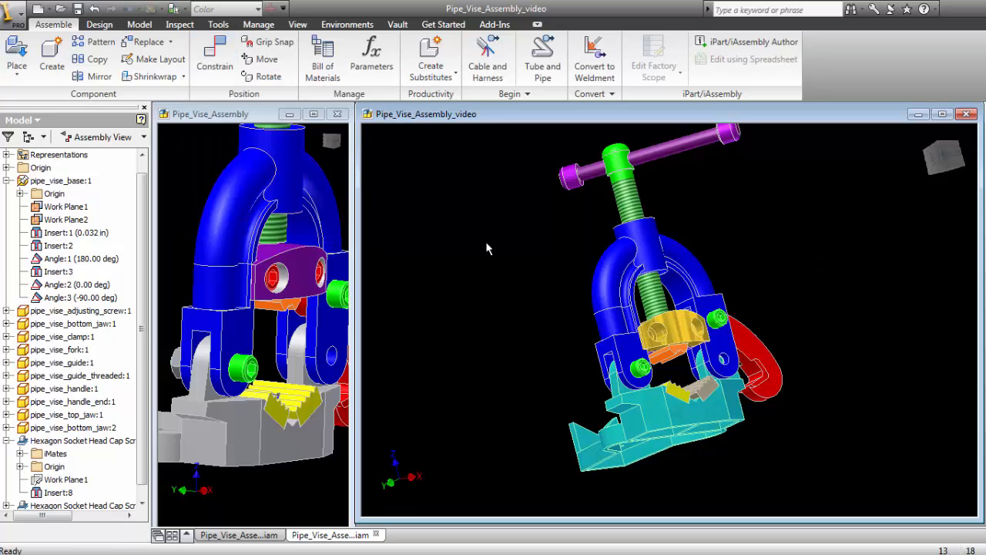
# - Save the Pipe_Vise_Assembly_video assembly and collapse the first cap screw's entry in the model browser
pyautogui.press('F4')
pyautogui.moveTo(537, 275); pyautogui.dragTo(835, 279)
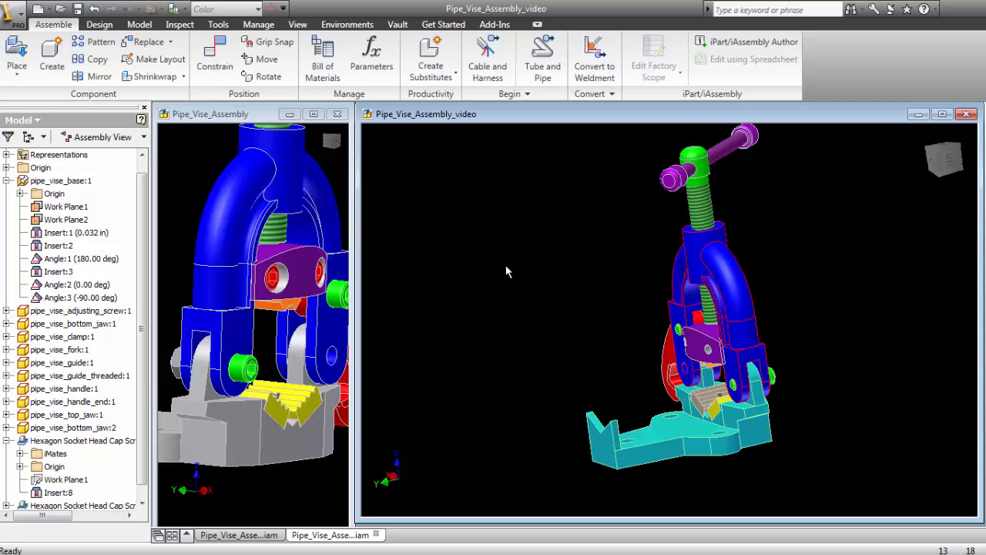
pyautogui.click(80, 8)
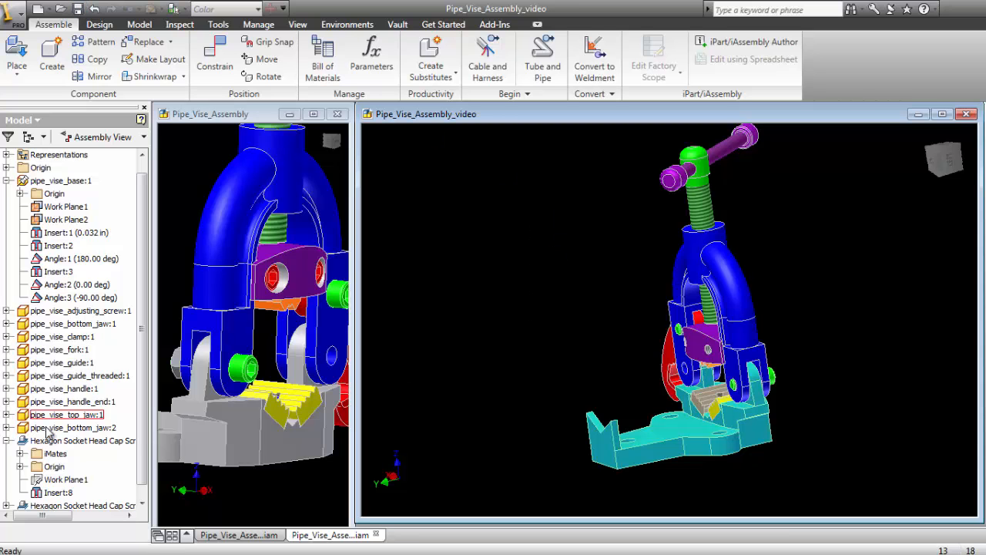
pyautogui.click(6, 440)
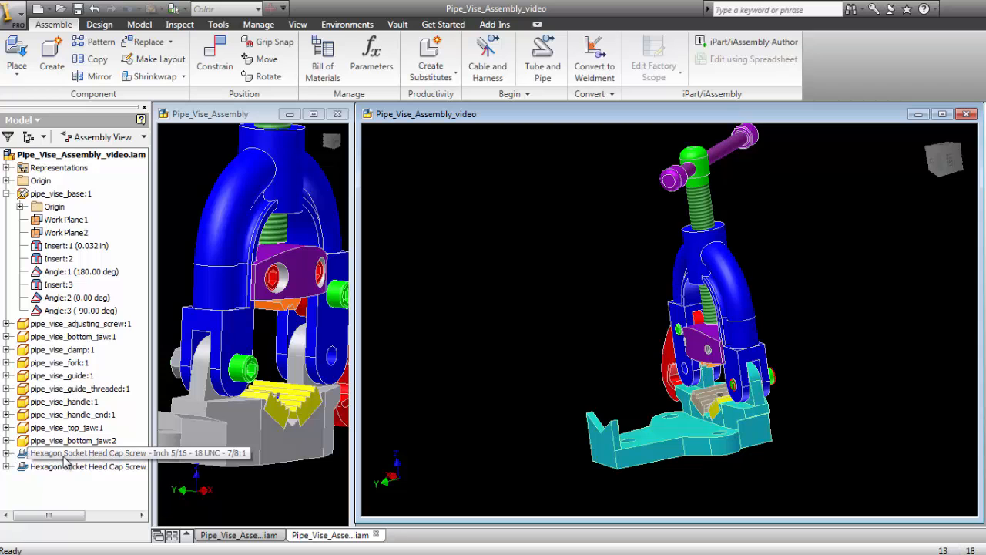
# - Compare the cap screws and surrounding hardware in Pipe_Vise_Assembly_video with those in the finished Pipe_Vise_Assembly from several angles
pyautogui.click(137, 455)
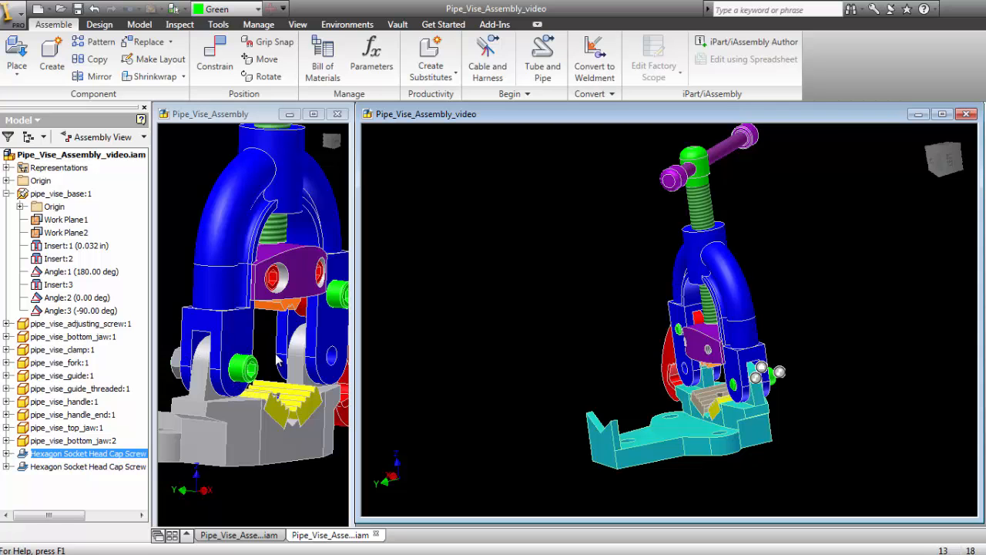
pyautogui.press('F4')
pyautogui.press('F4')
pyautogui.click(269, 370)
pyautogui.moveTo(246, 315); pyautogui.dragTo(274, 313)
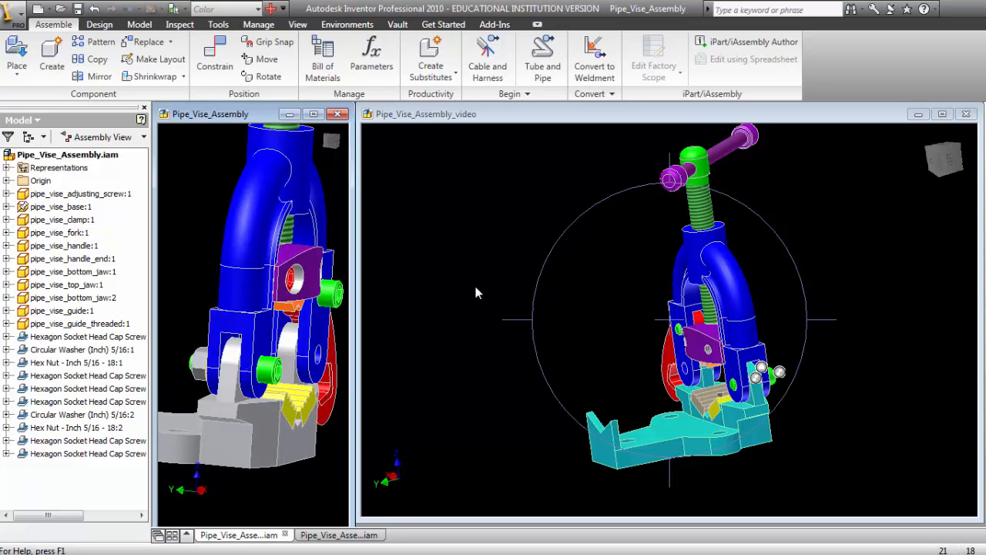
pyautogui.press('F4')
pyautogui.click(483, 265)
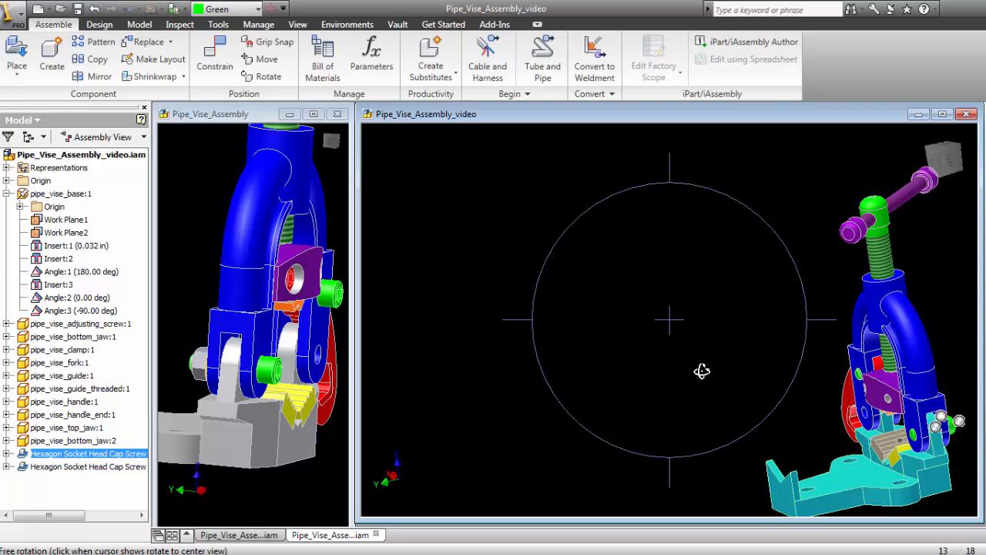
pyautogui.moveTo(704, 357); pyautogui.dragTo(788, 430)
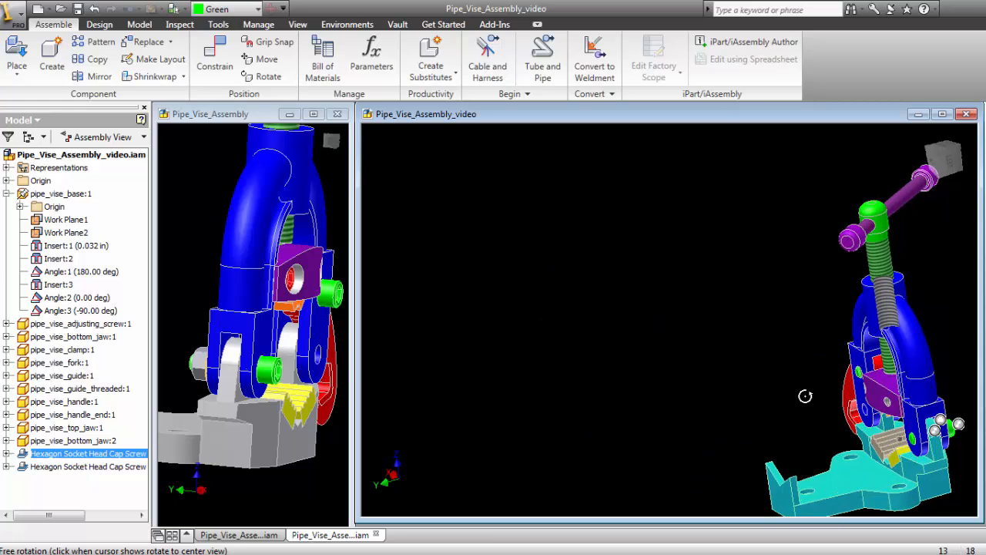
pyautogui.click(835, 393)
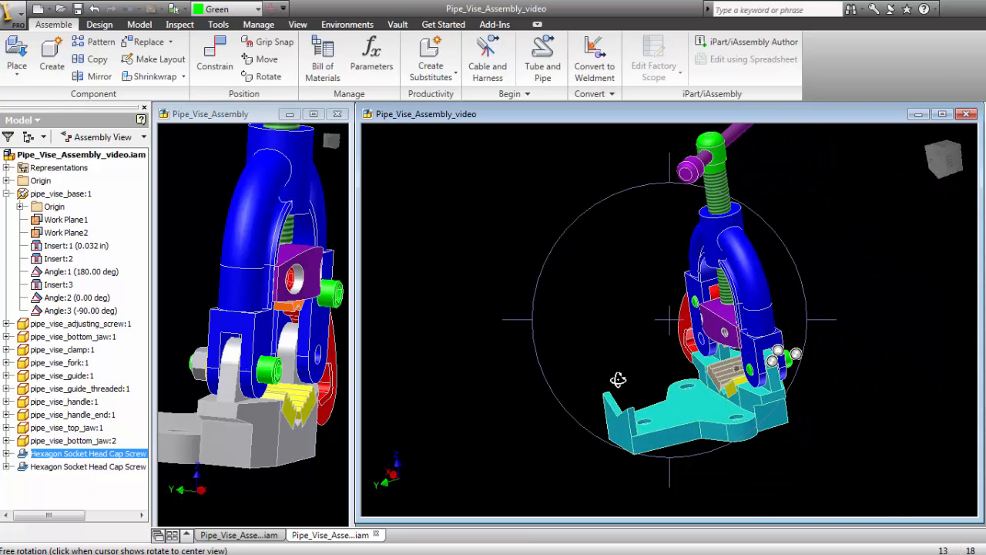
pyautogui.click(844, 390)
pyautogui.moveTo(836, 412); pyautogui.dragTo(732, 370, button='middle')
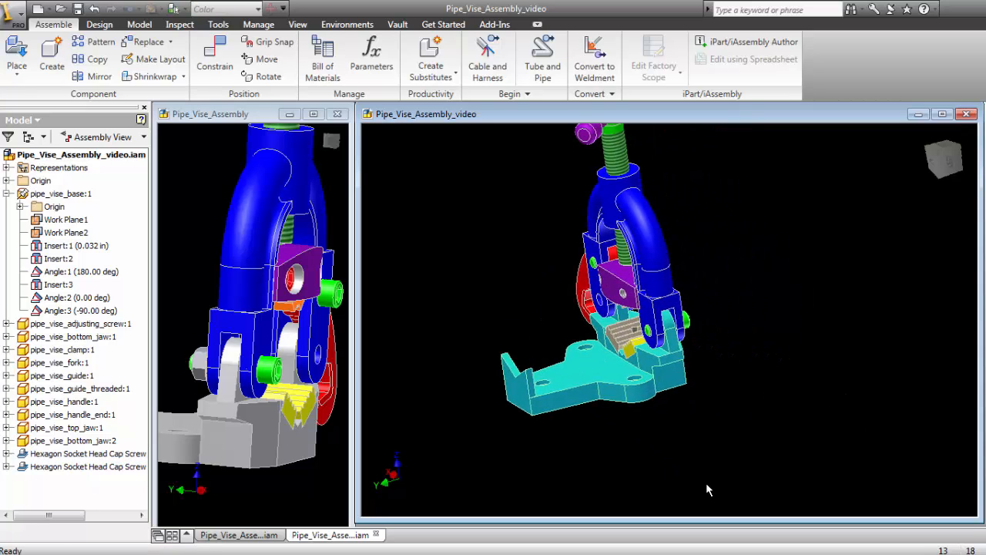
pyautogui.moveTo(245, 370); pyautogui.dragTo(348, 194)
pyautogui.moveTo(487, 278); pyautogui.dragTo(487, 278)
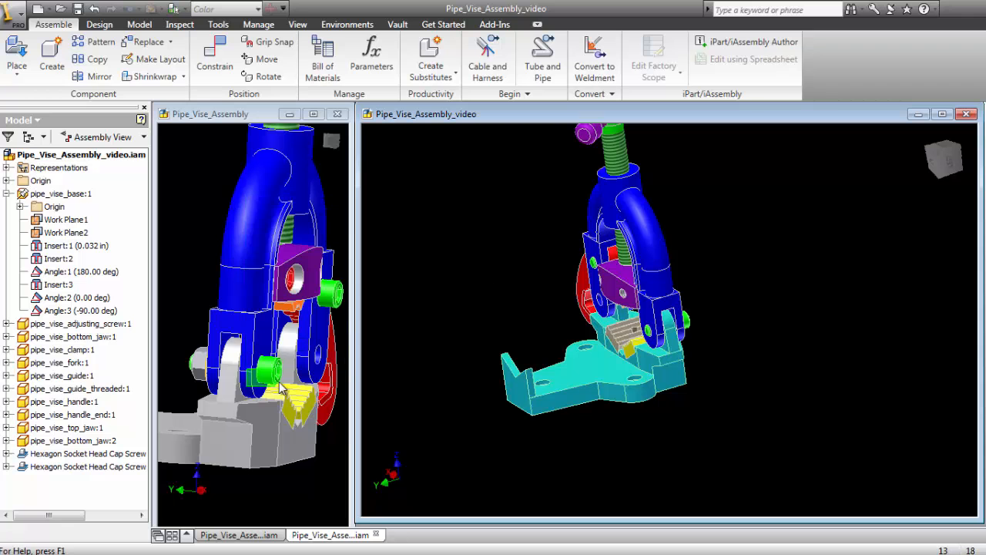
pyautogui.moveTo(247, 370); pyautogui.dragTo(198, 212)
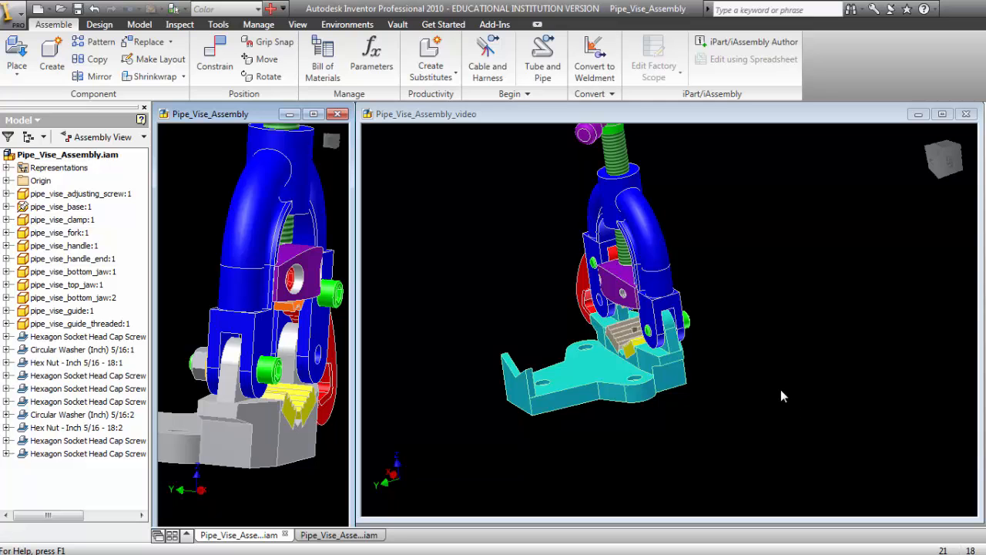
# - Open the Content Center for Pipe_Vise_Assembly_video and browse to the hex nuts under Fasteners
pyautogui.rightClick(414, 221)
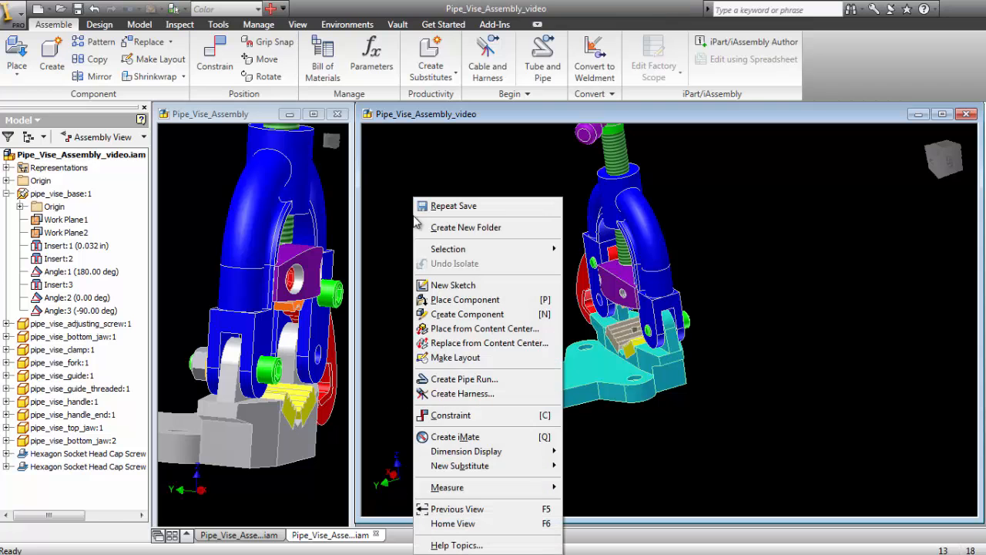
pyautogui.click(473, 329)
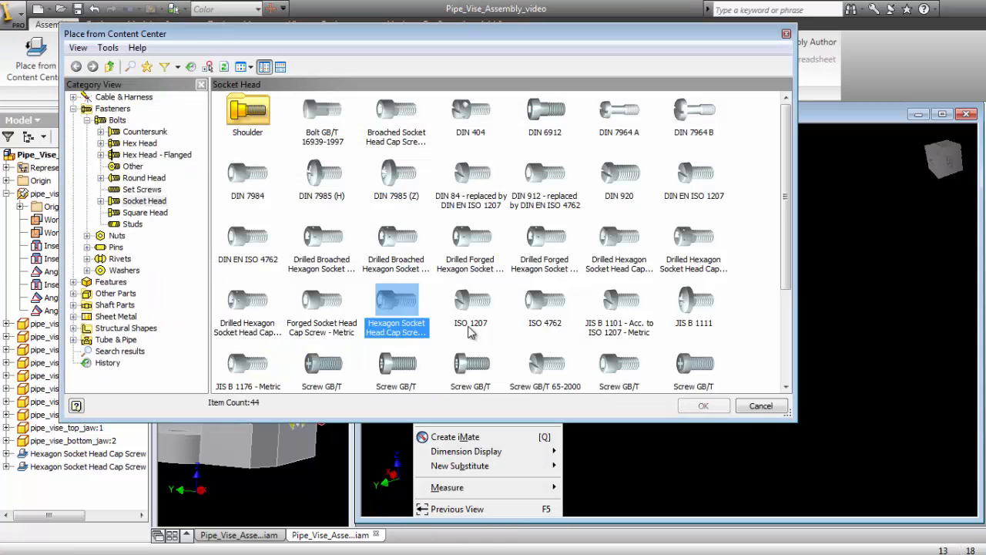
pyautogui.click(87, 120)
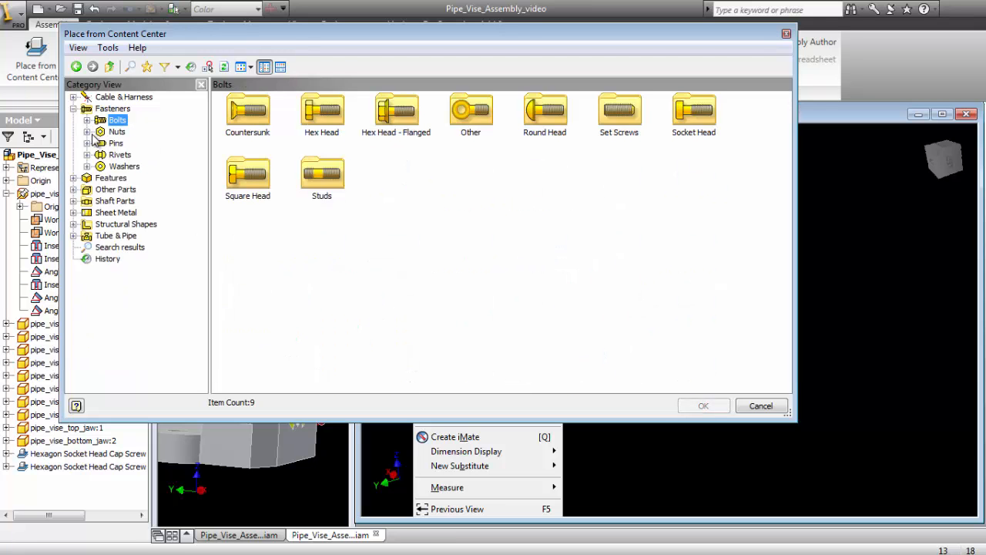
pyautogui.click(87, 131)
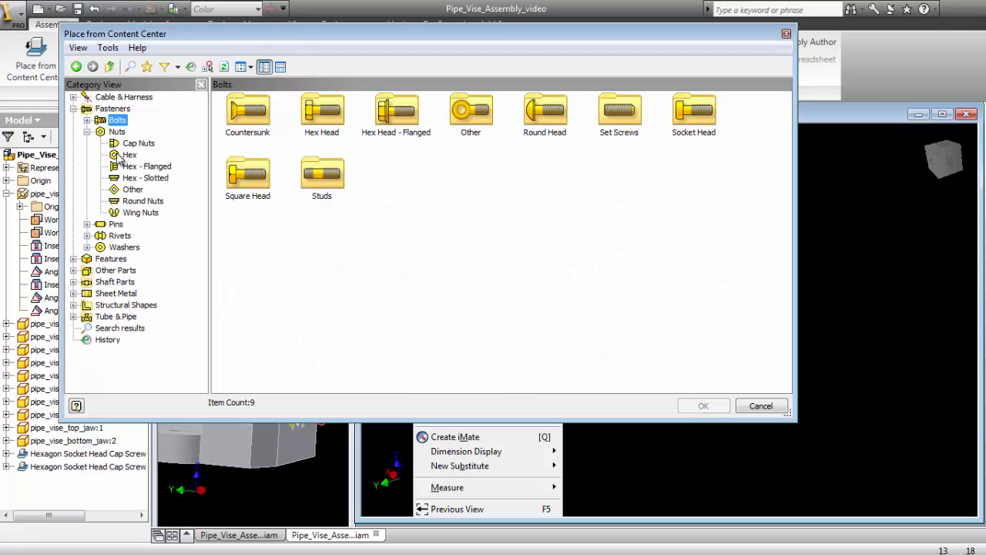
pyautogui.click(127, 155)
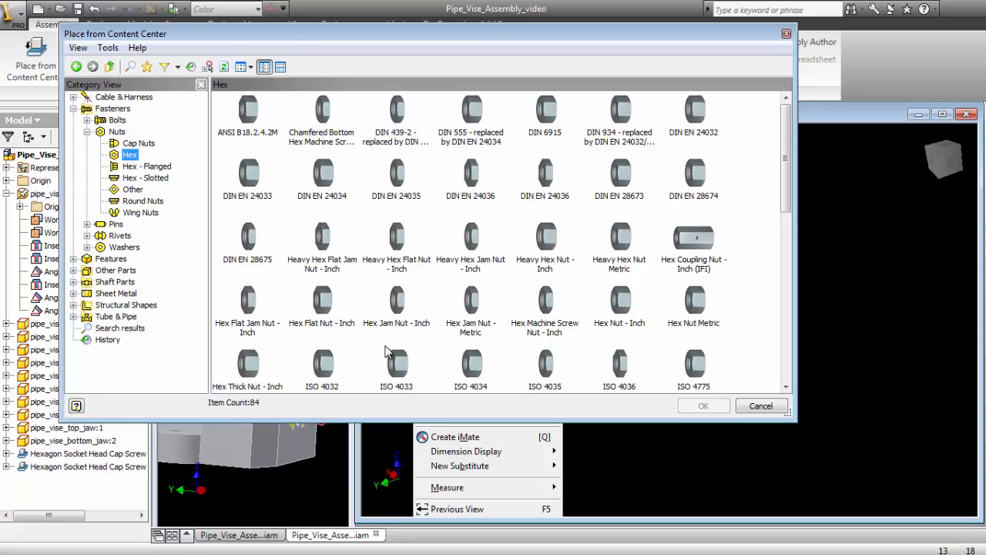
pyautogui.click(324, 304)
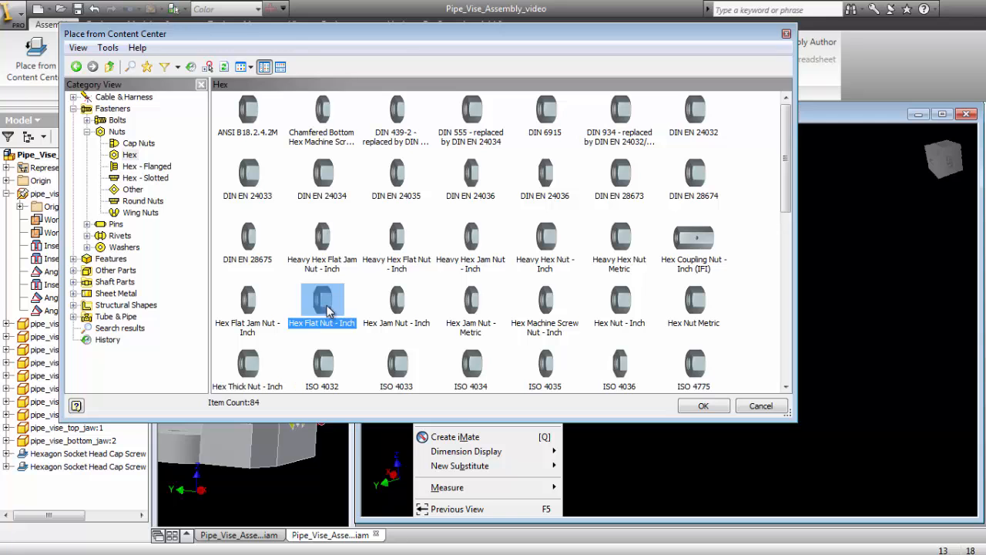
pyautogui.doubleClick(328, 310)
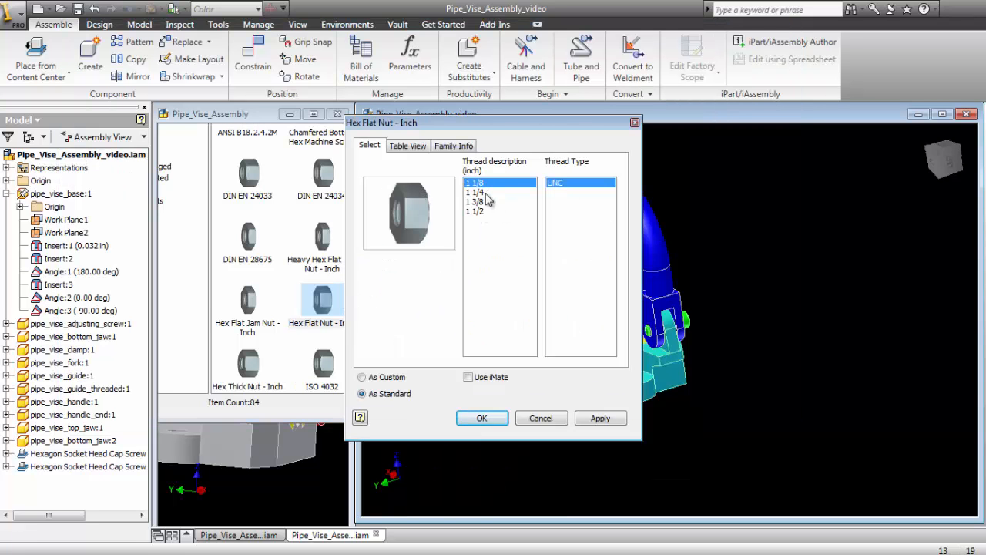
pyautogui.click(541, 418)
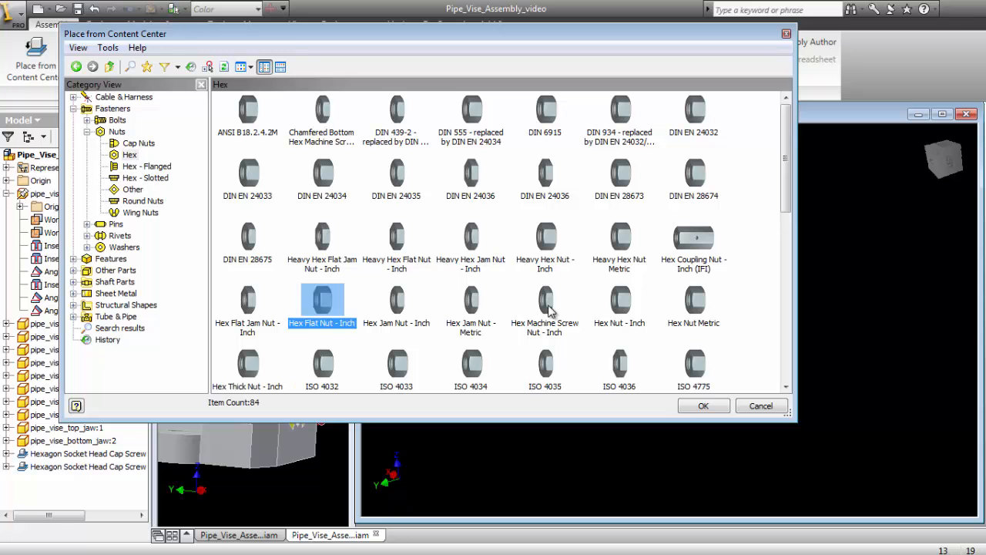
# - Place two Hex Nut - Inch components with 5/16 UNC thread in the empty space beside the vise
pyautogui.doubleClick(621, 302)
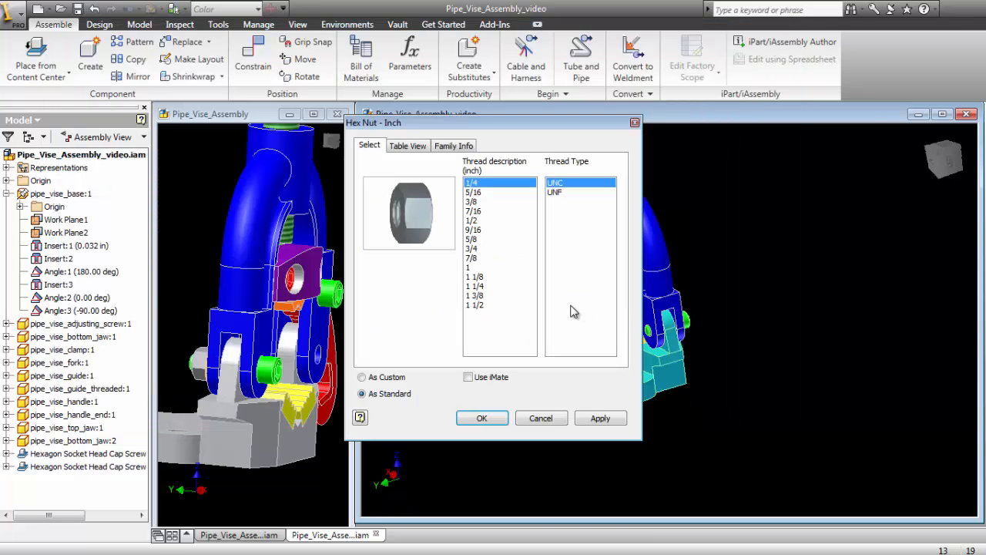
pyautogui.click(480, 193)
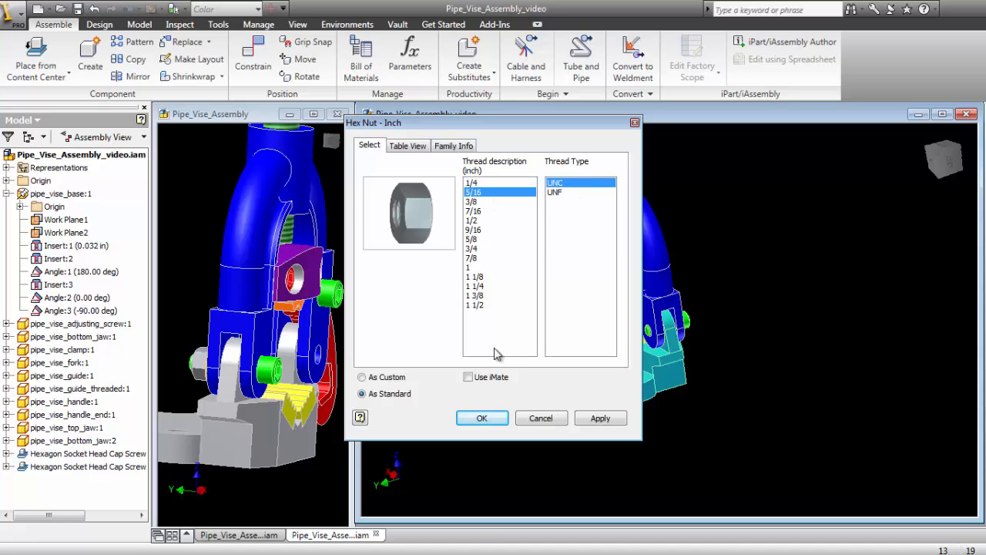
pyautogui.click(482, 417)
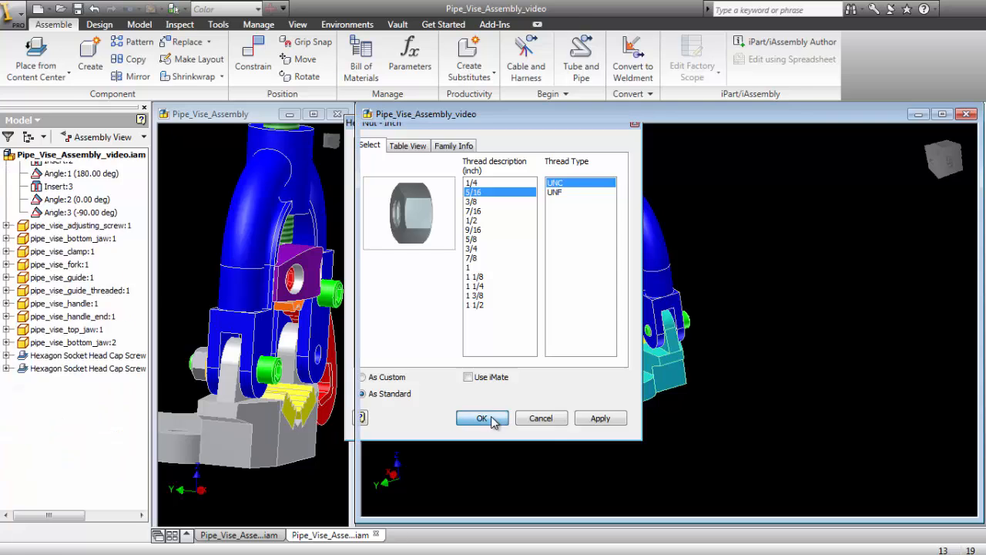
pyautogui.click(523, 272)
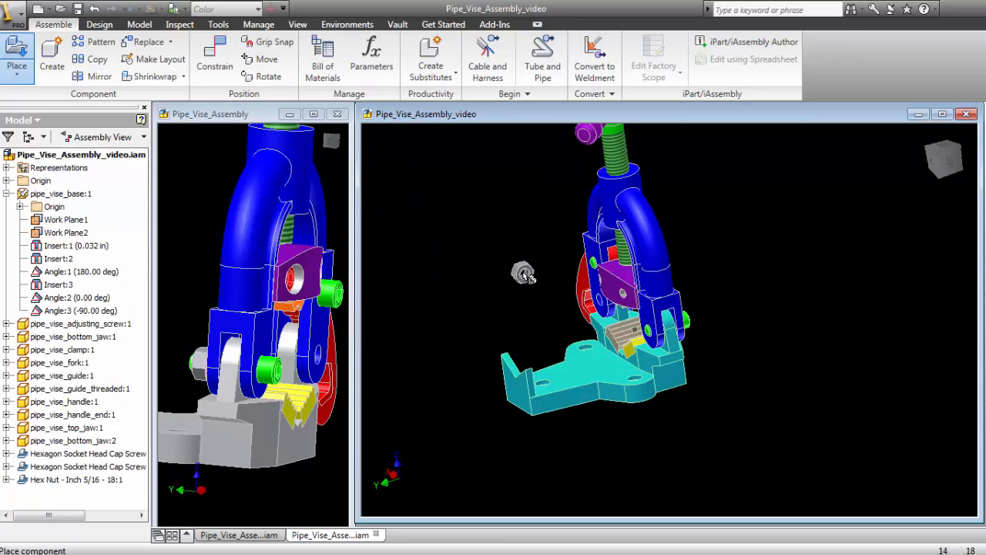
pyautogui.click(545, 309)
pyautogui.rightClick(517, 309)
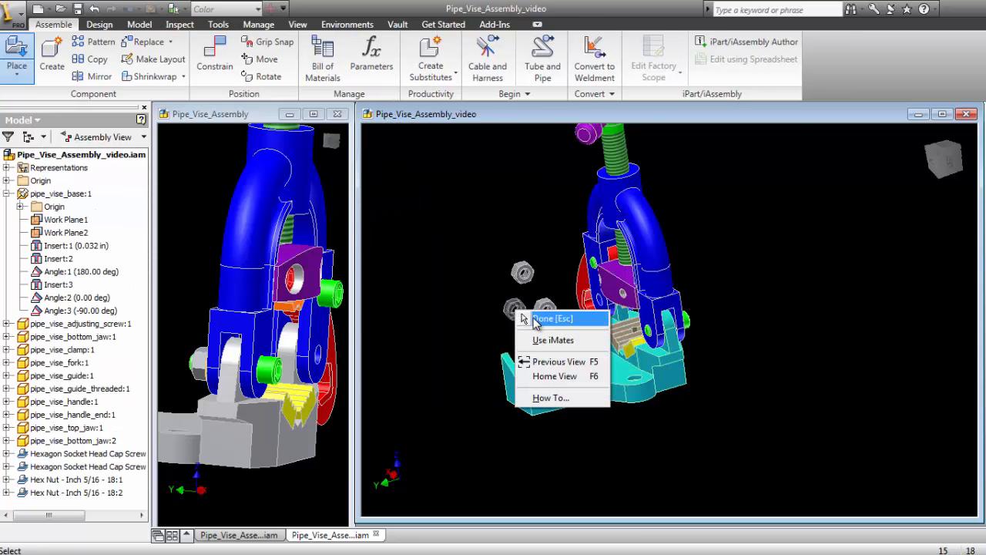
pyautogui.click(556, 319)
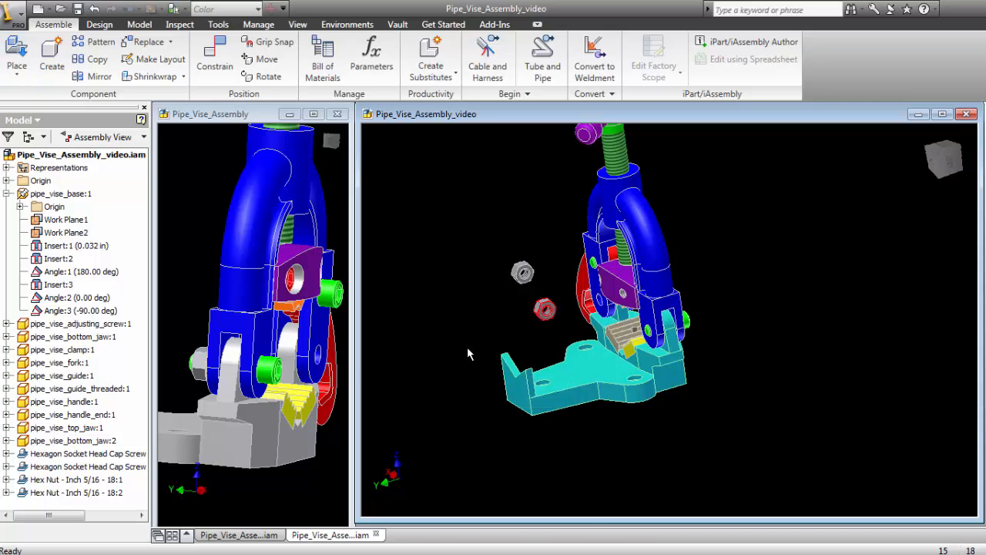
# - Reopen the Content Center and browse to the plain washers under Fasteners
pyautogui.rightClick(444, 214)
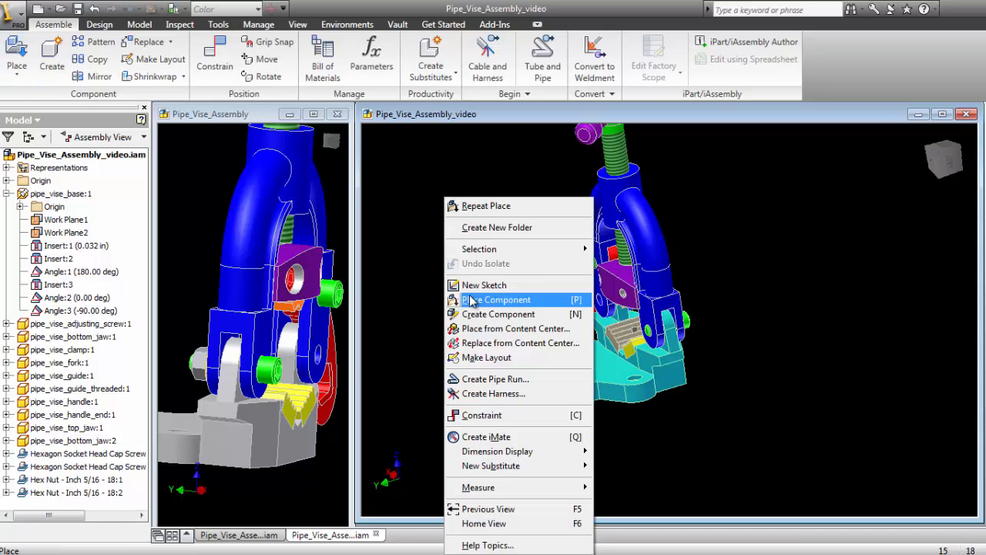
pyautogui.click(492, 330)
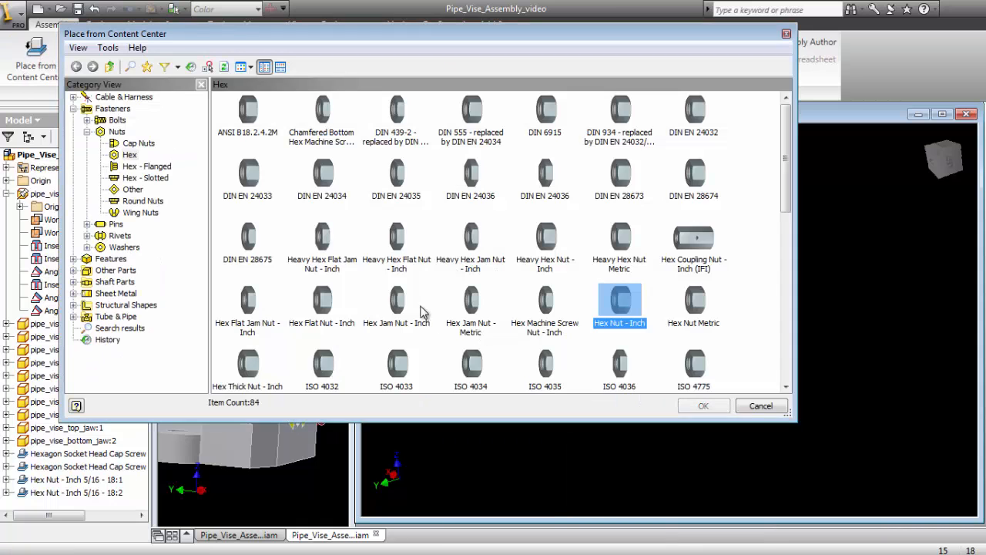
pyautogui.click(87, 132)
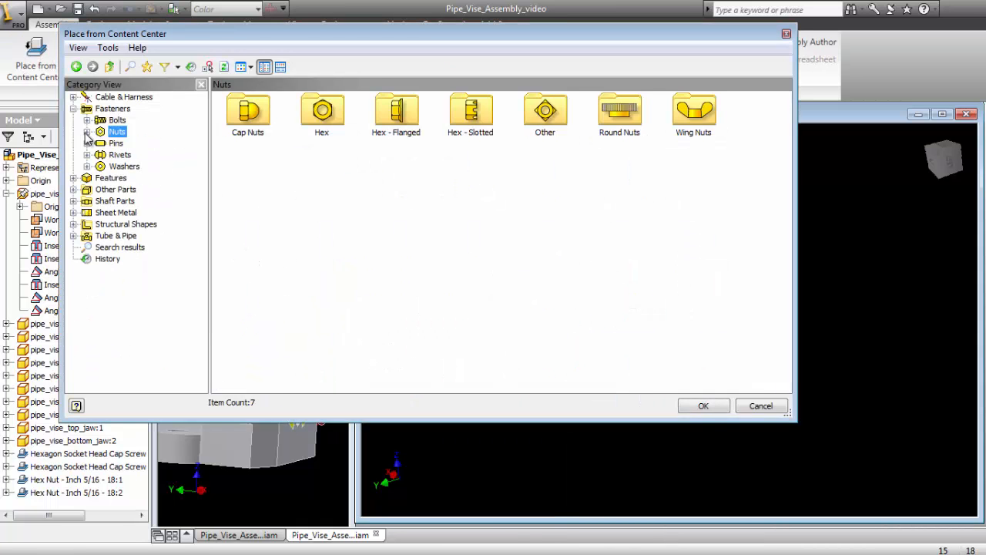
pyautogui.click(87, 166)
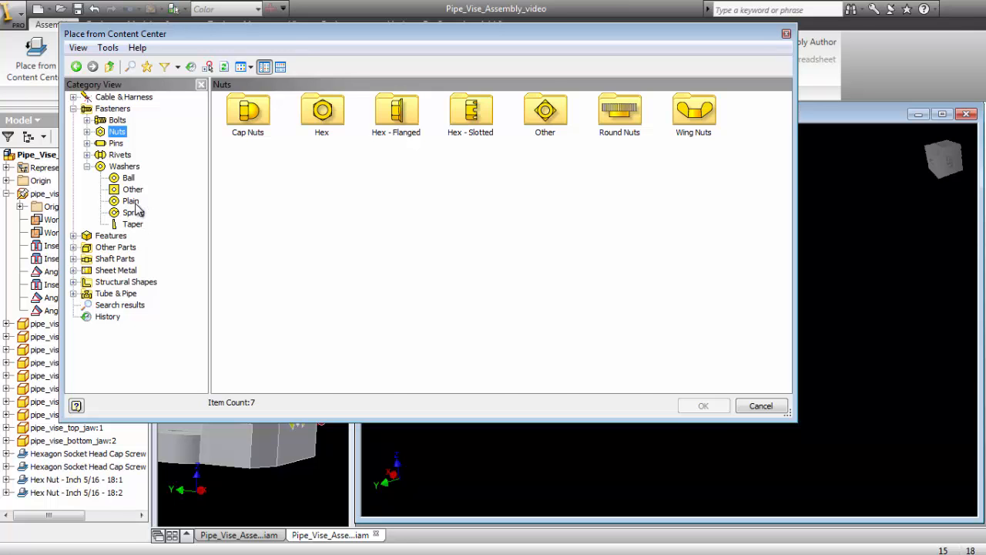
pyautogui.click(133, 202)
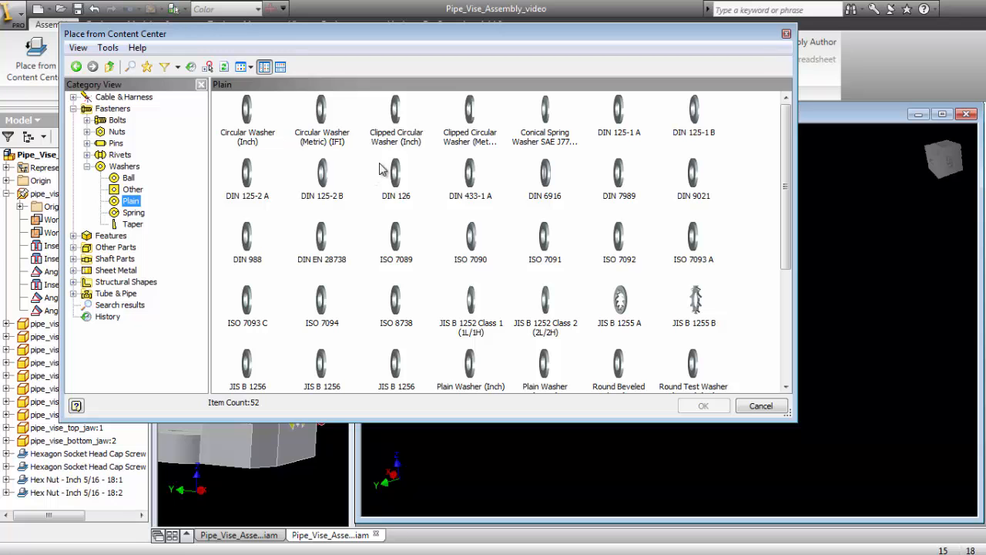
# - Place two Circular Washer (Inch) components of size 5/16 beside the loose hex nuts
pyautogui.click(248, 113)
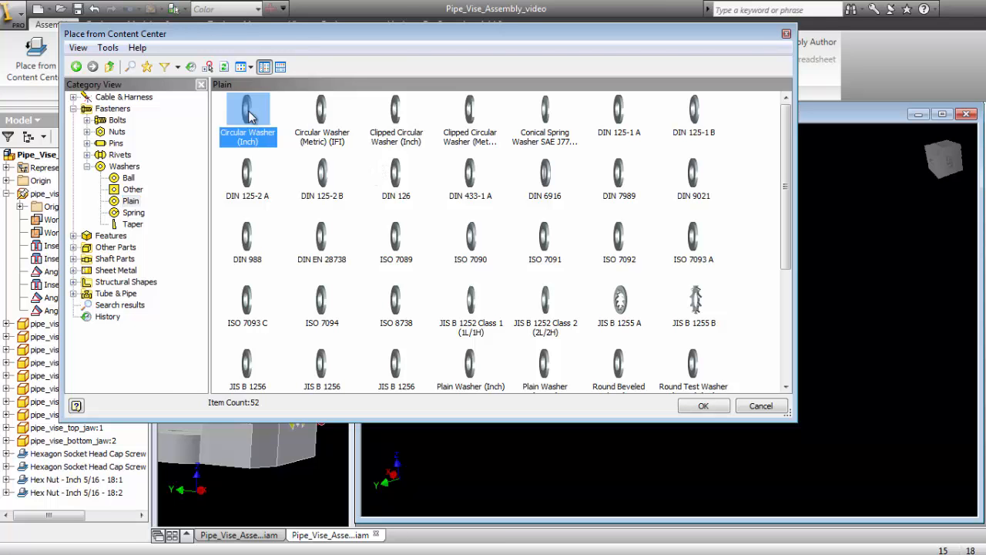
pyautogui.doubleClick(248, 113)
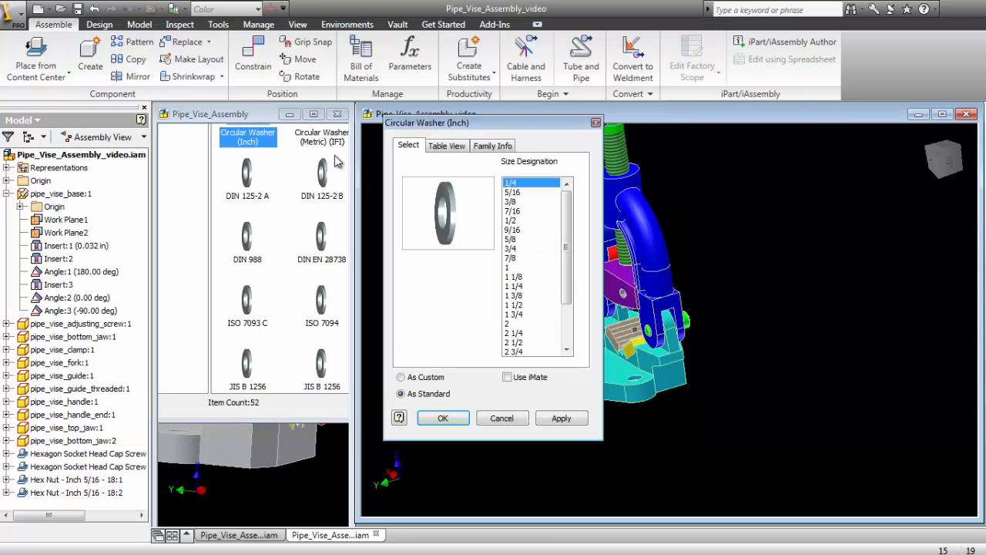
pyautogui.click(514, 193)
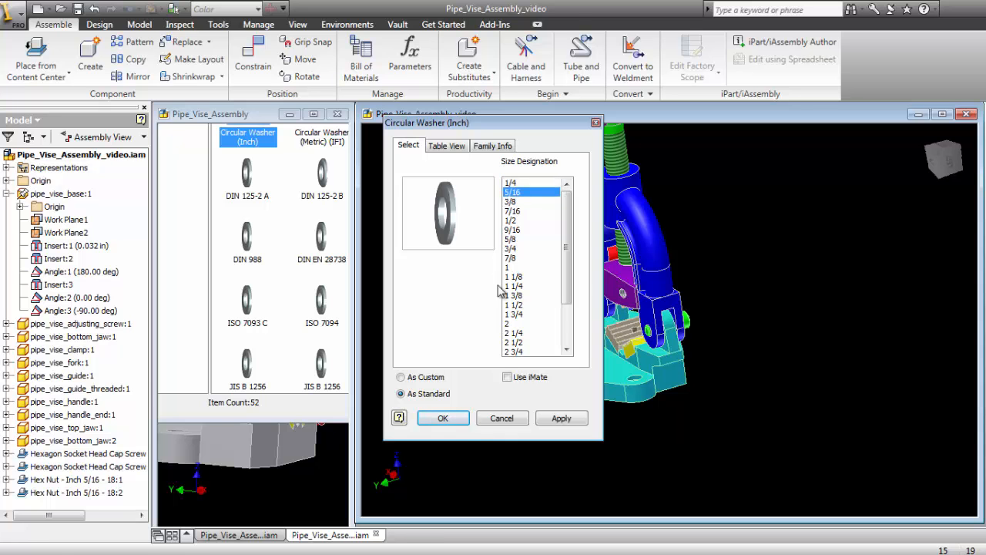
pyautogui.click(443, 422)
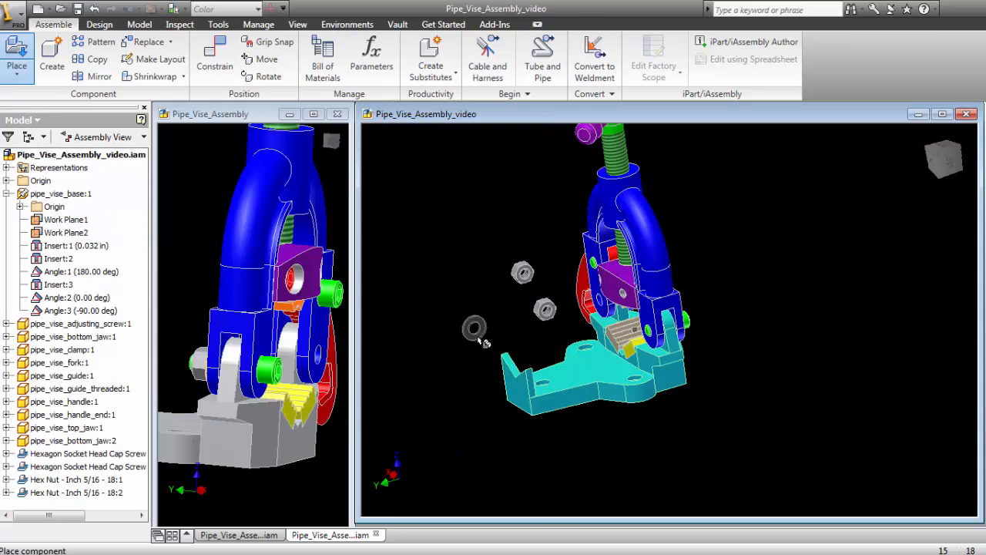
pyautogui.click(477, 270)
pyautogui.rightClick(495, 314)
pyautogui.click(514, 320)
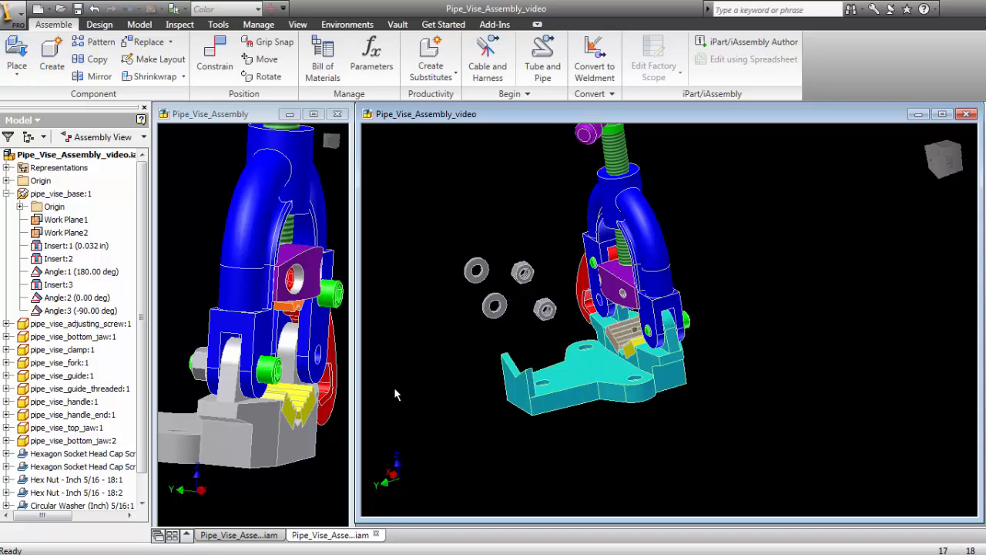
# - Check the washers in the finished Pipe_Vise_Assembly and set the first loose circular washer's color style to Yellow
pyautogui.click(291, 284)
pyautogui.keyDown('shift'); pyautogui.moveTo(223, 263); pyautogui.dragTo(309, 346, button='middle'); pyautogui.keyUp('shift')
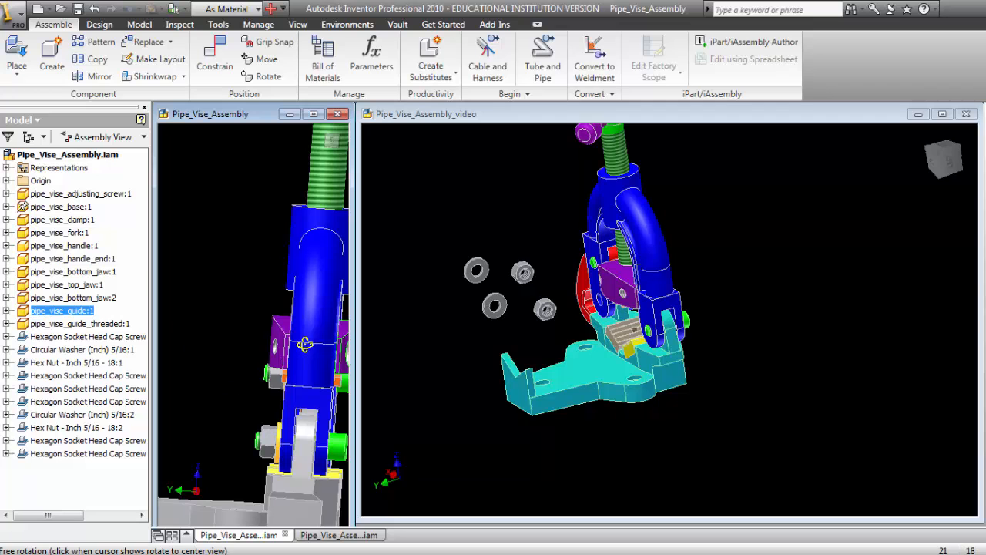
pyautogui.click(469, 411)
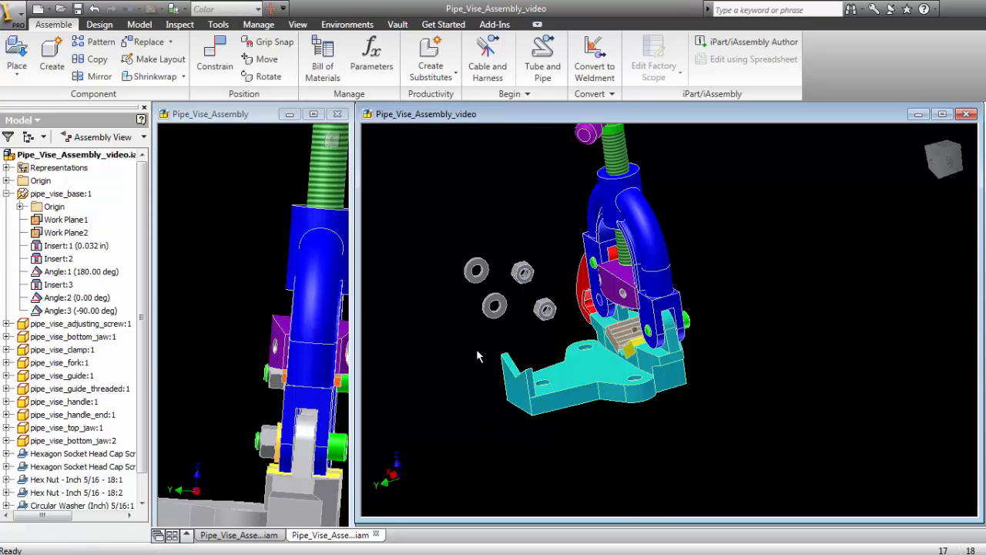
pyautogui.rightClick(479, 271)
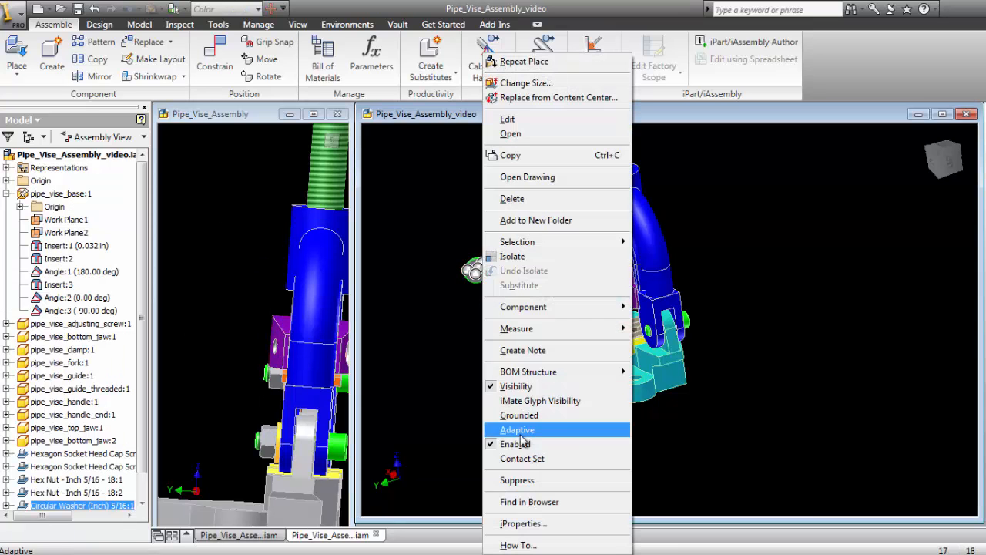
pyautogui.click(524, 524)
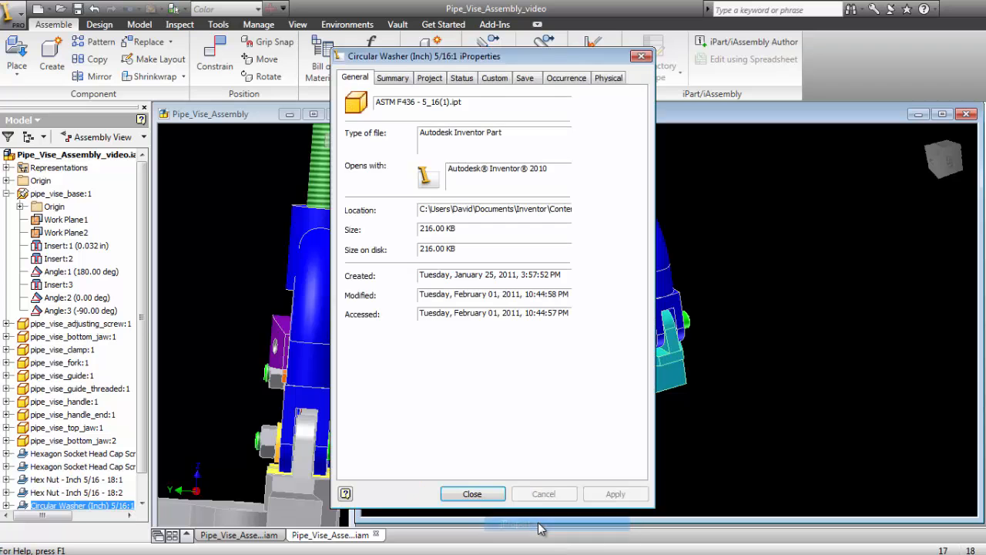
pyautogui.click(572, 80)
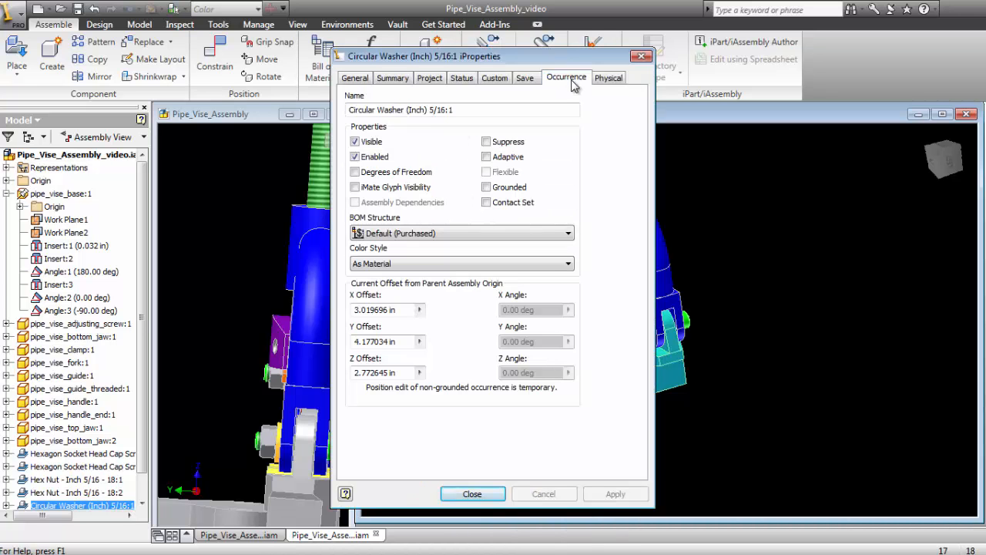
pyautogui.click(554, 267)
pyautogui.press('y')
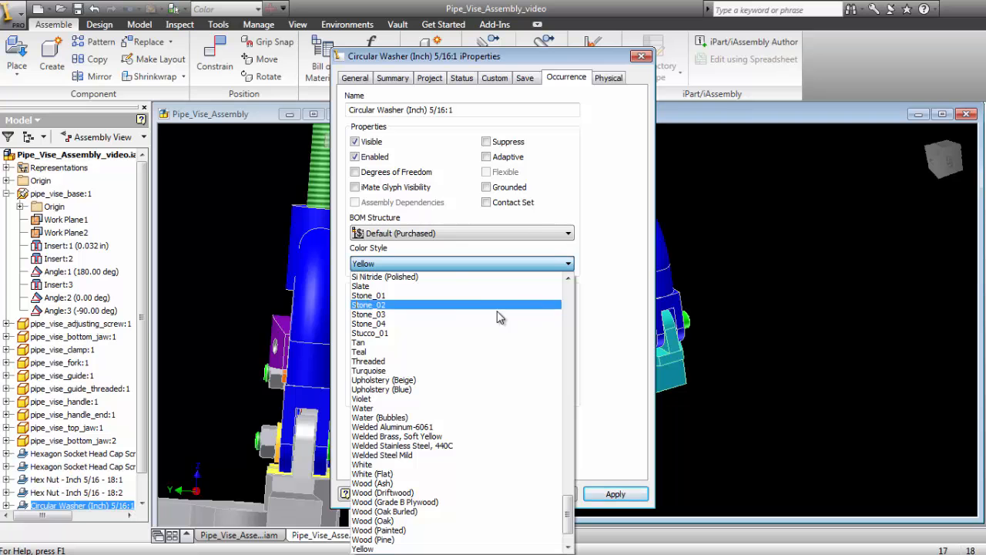
pyautogui.click(413, 264)
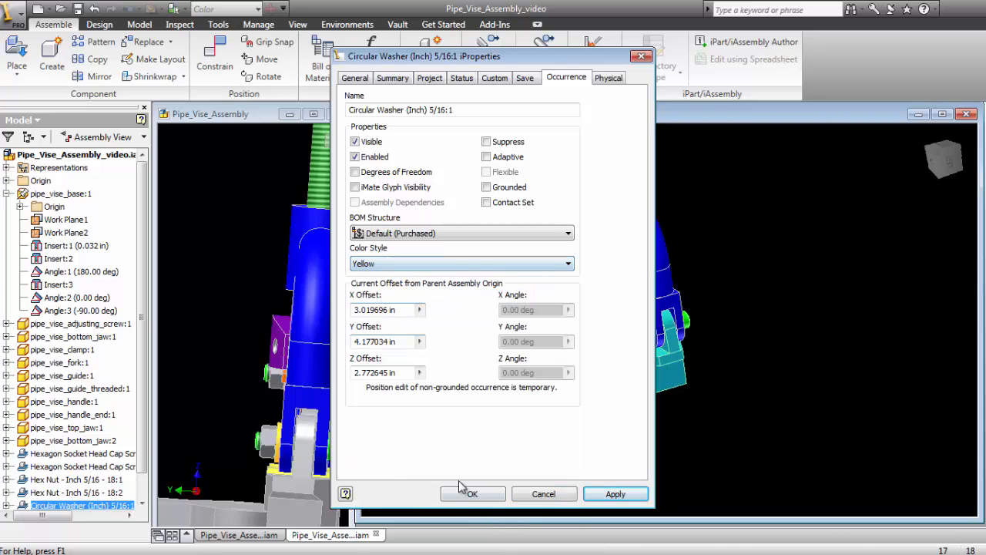
pyautogui.click(473, 494)
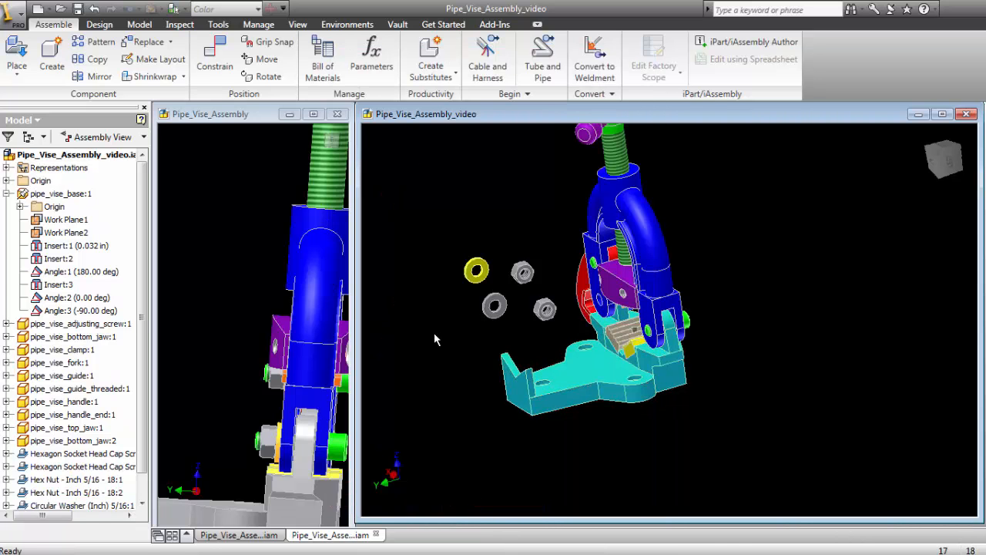
# - Set the color style of the second loose circular washer to Yellow
pyautogui.rightClick(494, 308)
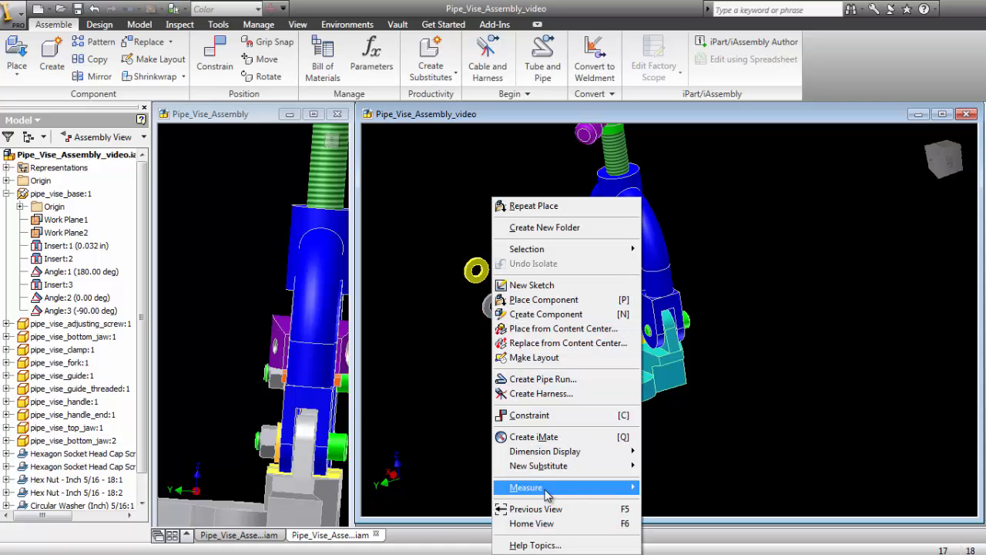
pyautogui.click(424, 364)
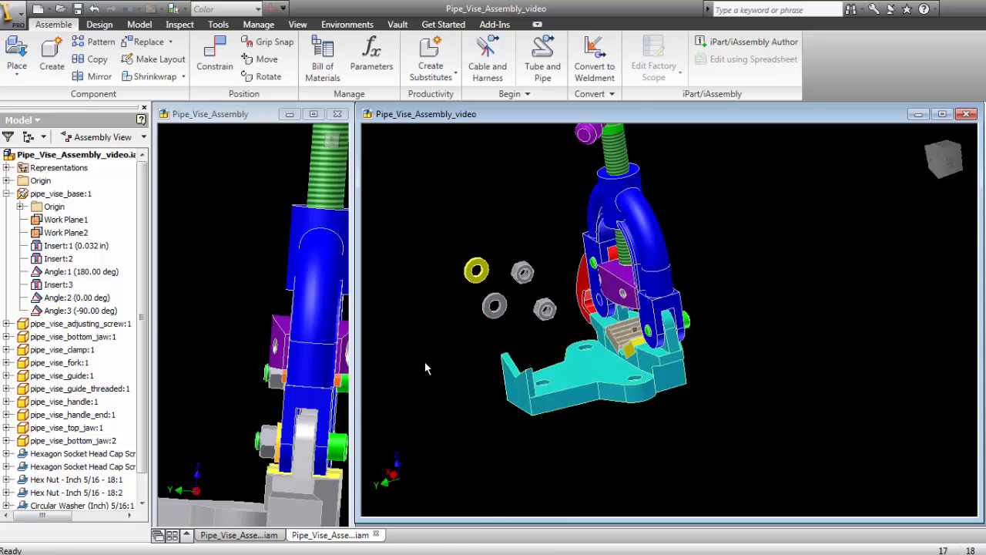
pyautogui.rightClick(491, 308)
pyautogui.click(532, 523)
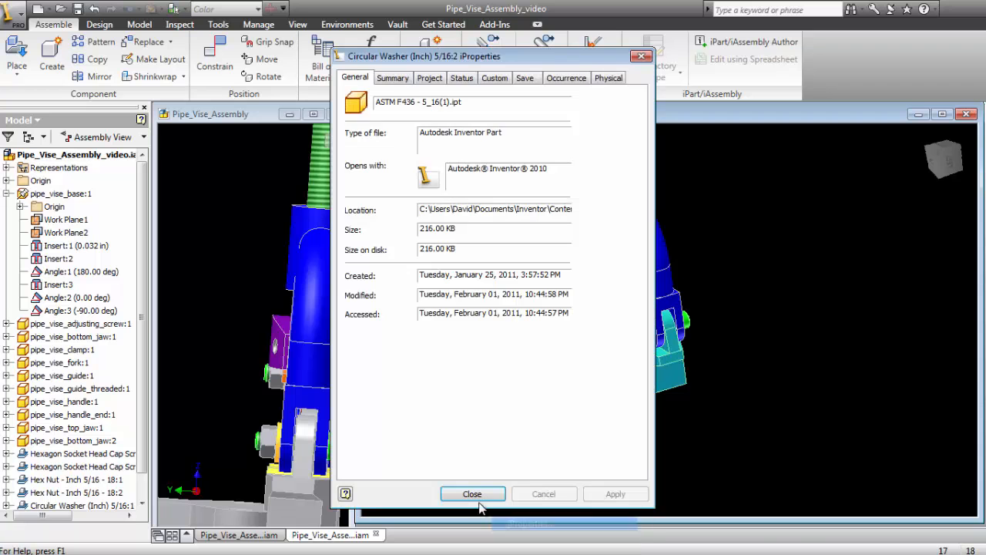
pyautogui.click(578, 79)
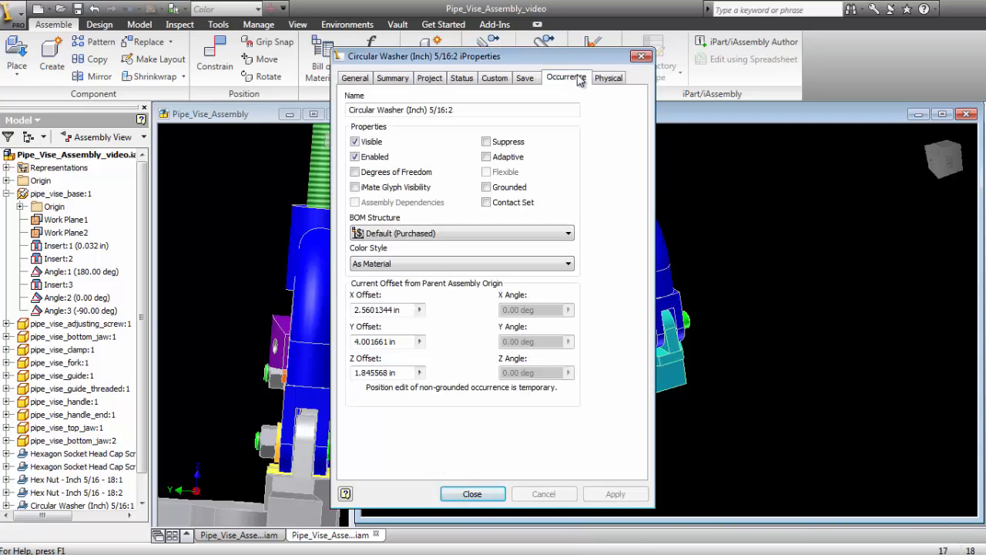
pyautogui.click(453, 265)
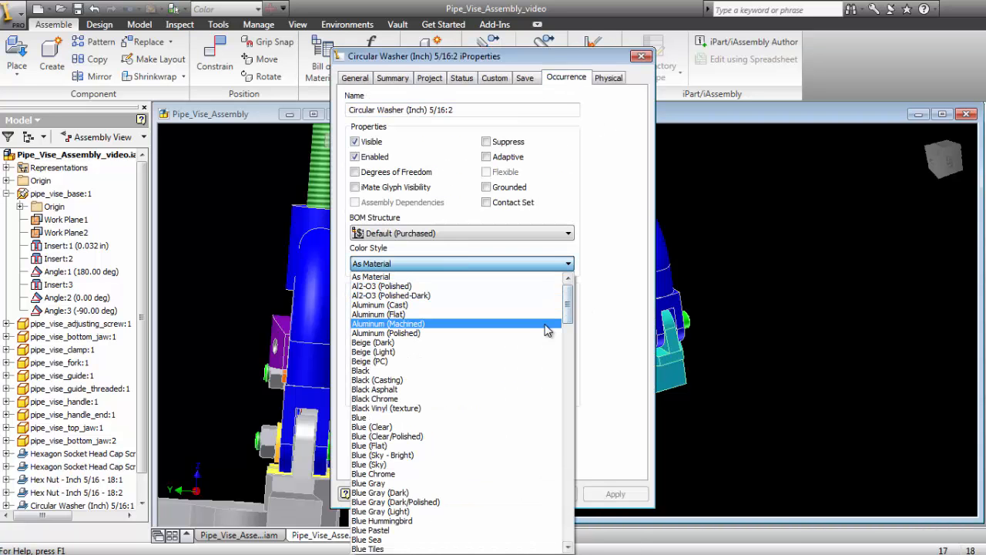
pyautogui.press('y')
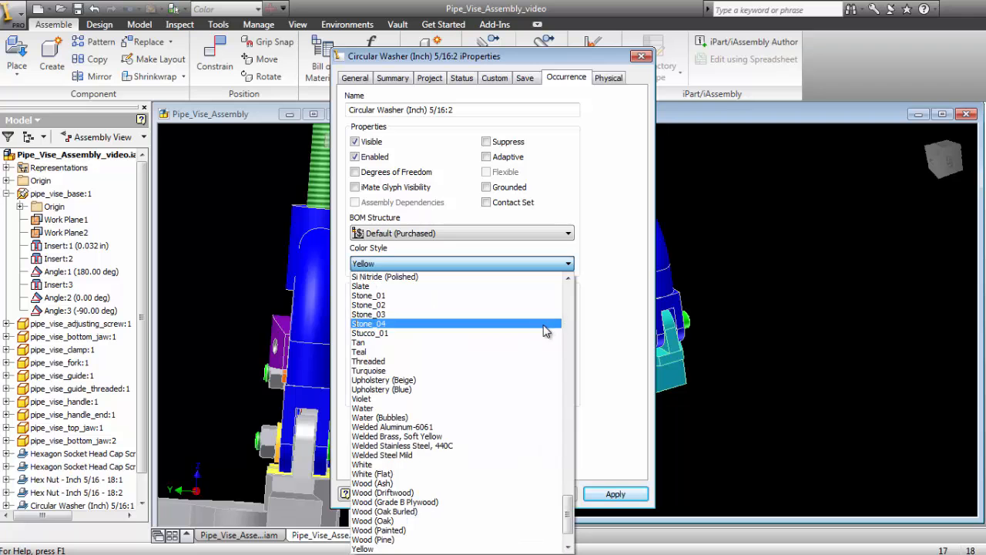
pyautogui.click(373, 265)
pyautogui.click(475, 494)
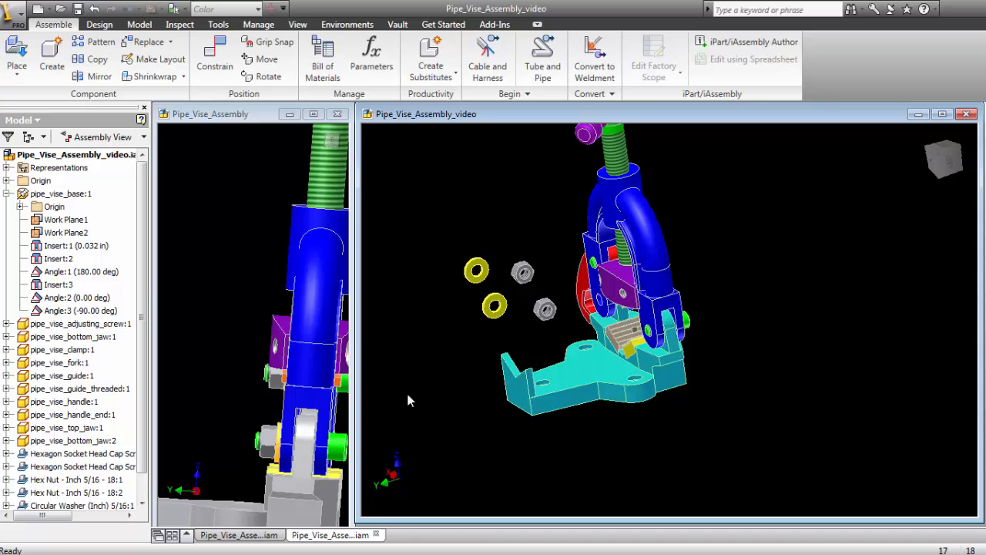
# - Place the two yellow washers with Insert constraints at 0.000 in offset around the cap screw holes on the blue vise frame's two legs
pyautogui.click(214, 52)
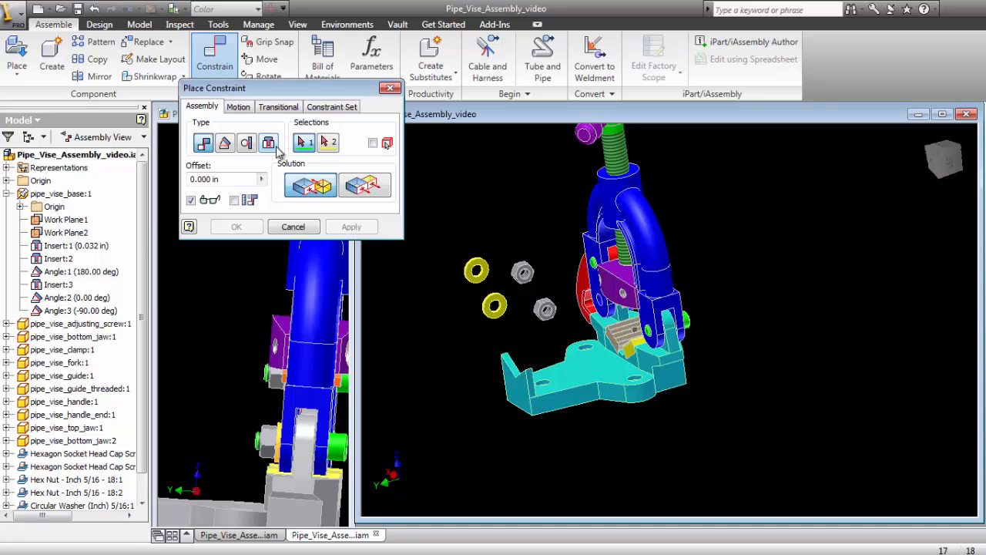
pyautogui.click(270, 144)
pyautogui.click(496, 310)
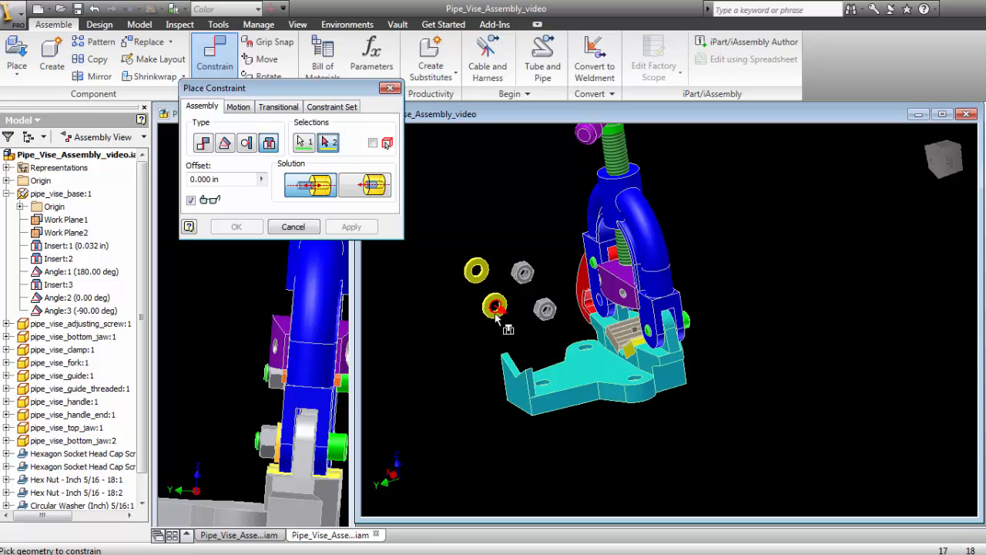
pyautogui.click(653, 334)
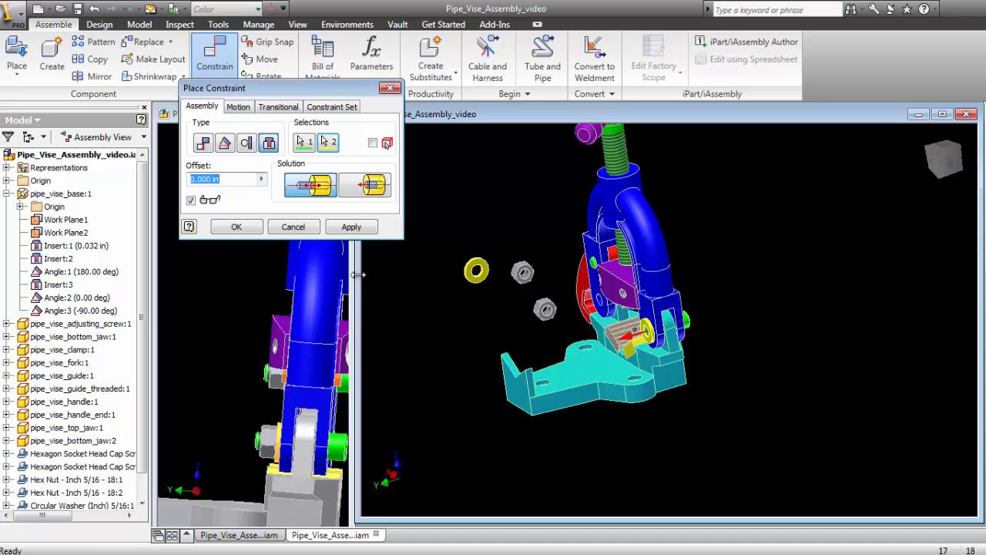
pyautogui.click(351, 227)
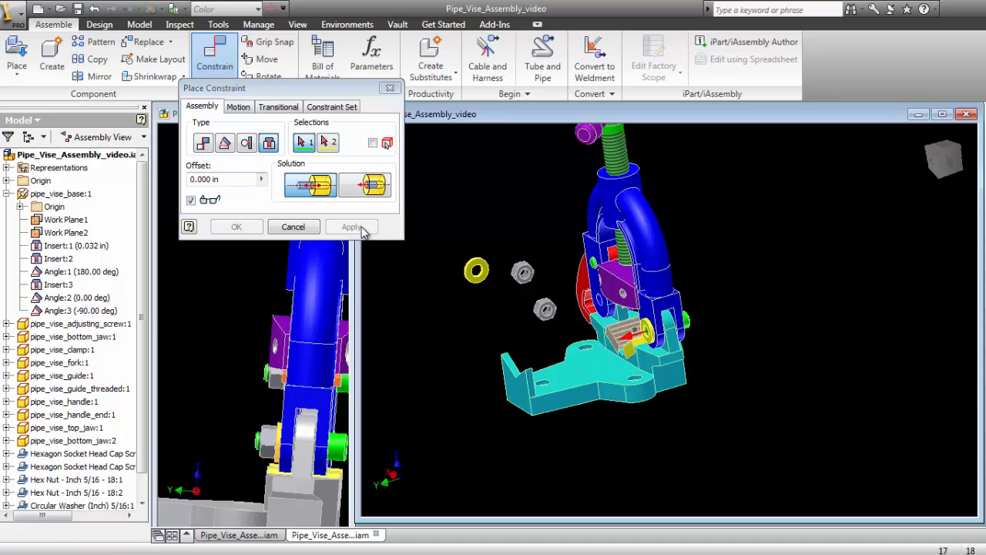
pyautogui.click(477, 272)
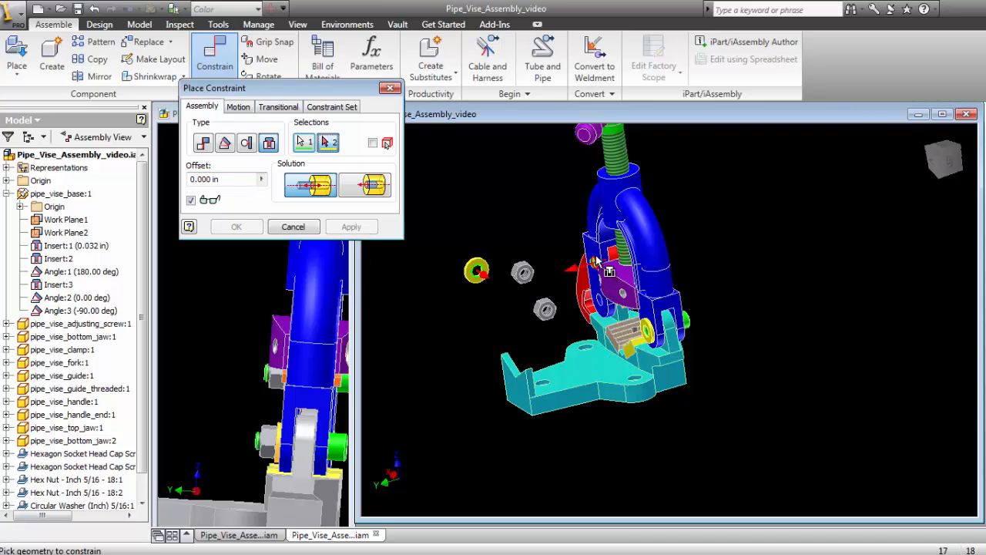
pyautogui.click(596, 262)
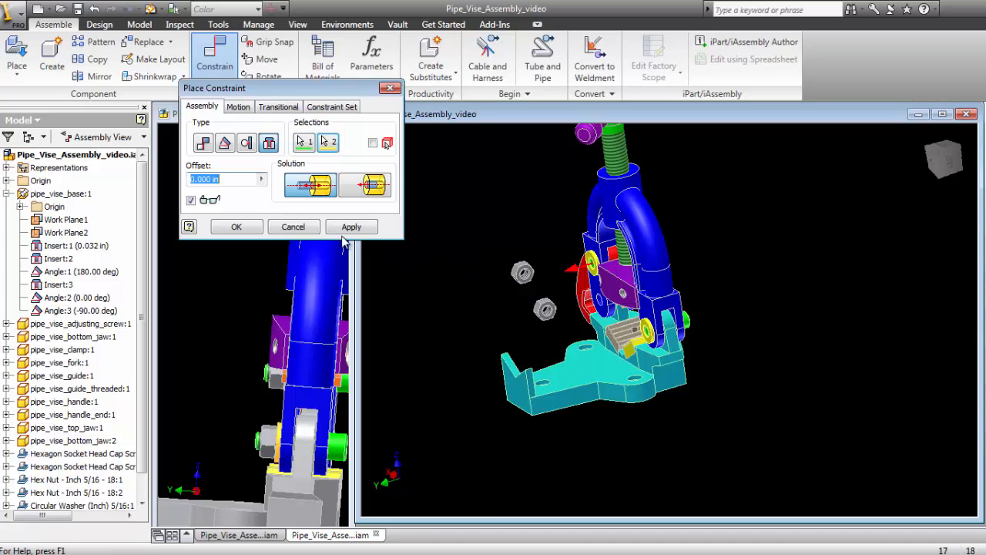
pyautogui.click(344, 227)
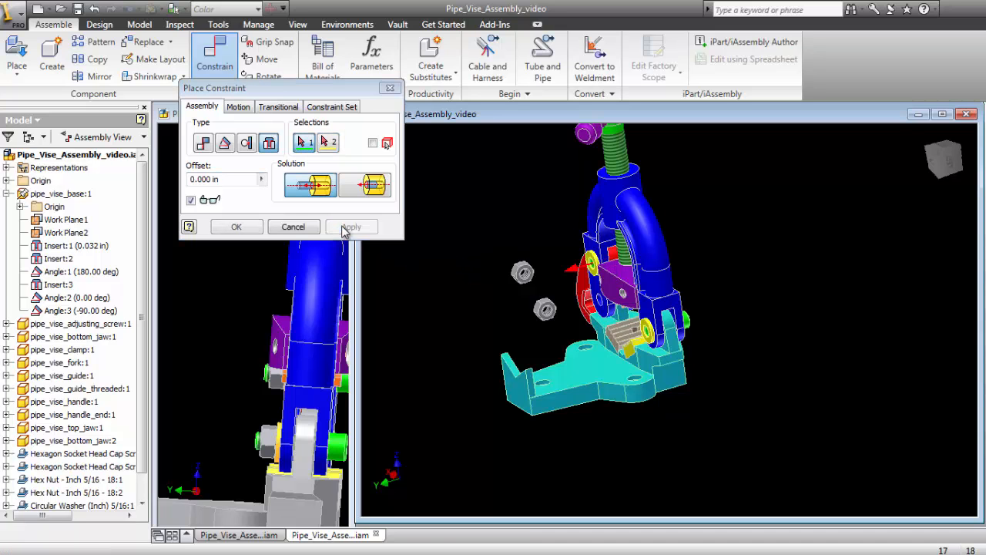
# - Place the two loose hex nuts against the yellow washers with Insert constraints at 0.000 in offset, one on each leg
pyautogui.click(532, 279)
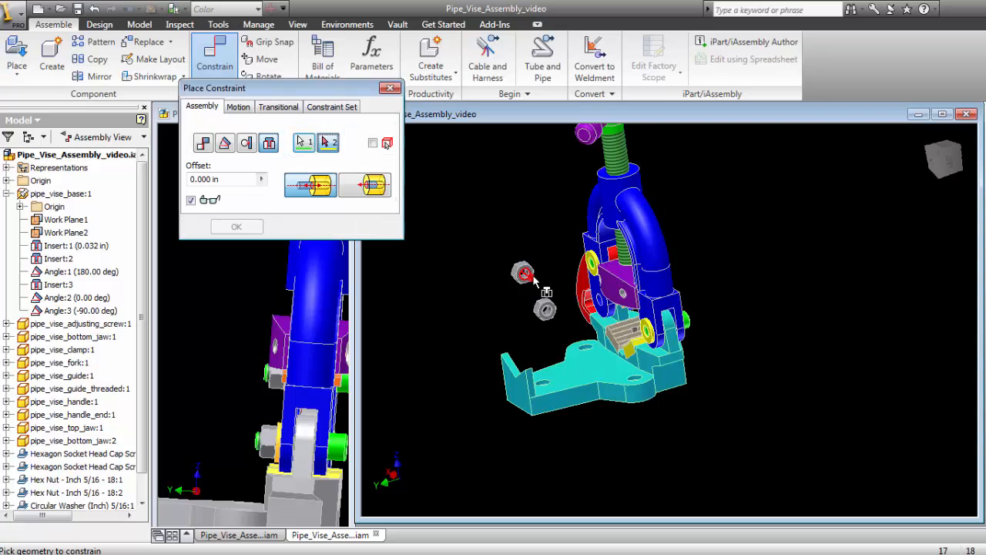
pyautogui.click(593, 264)
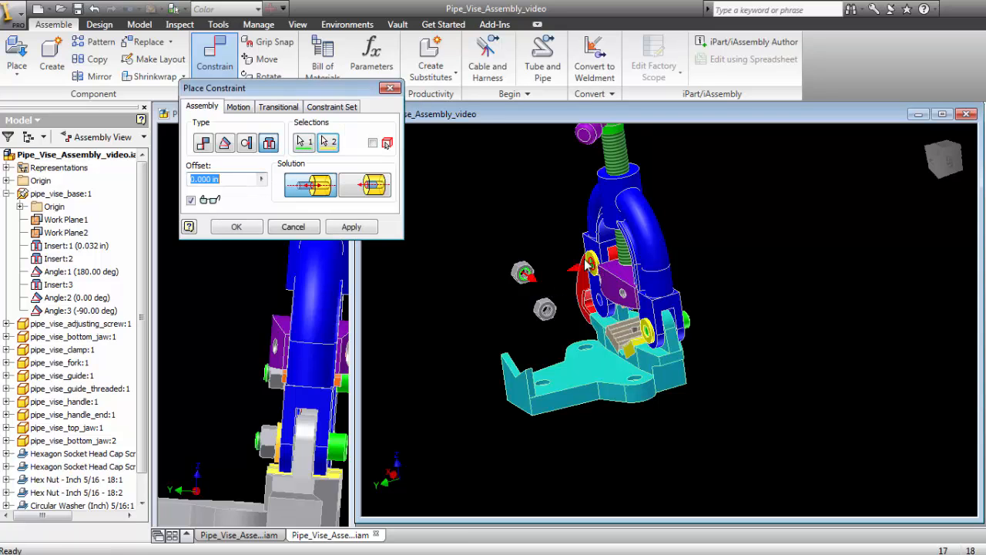
pyautogui.click(344, 233)
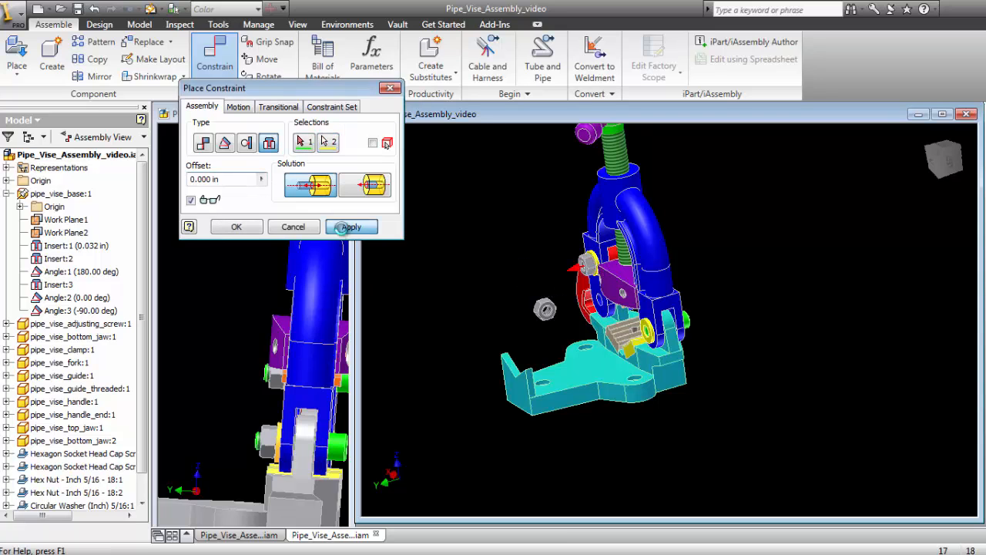
pyautogui.click(546, 309)
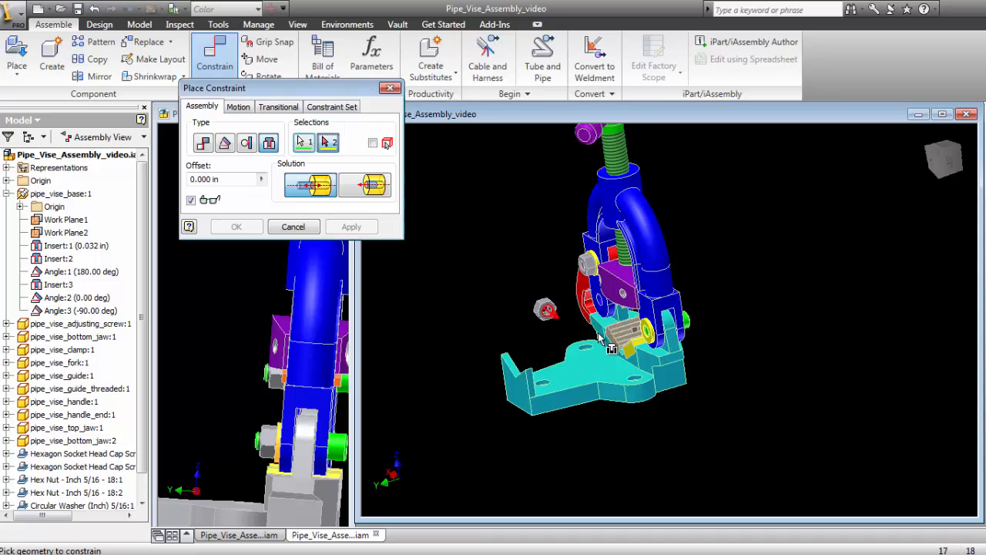
pyautogui.click(647, 333)
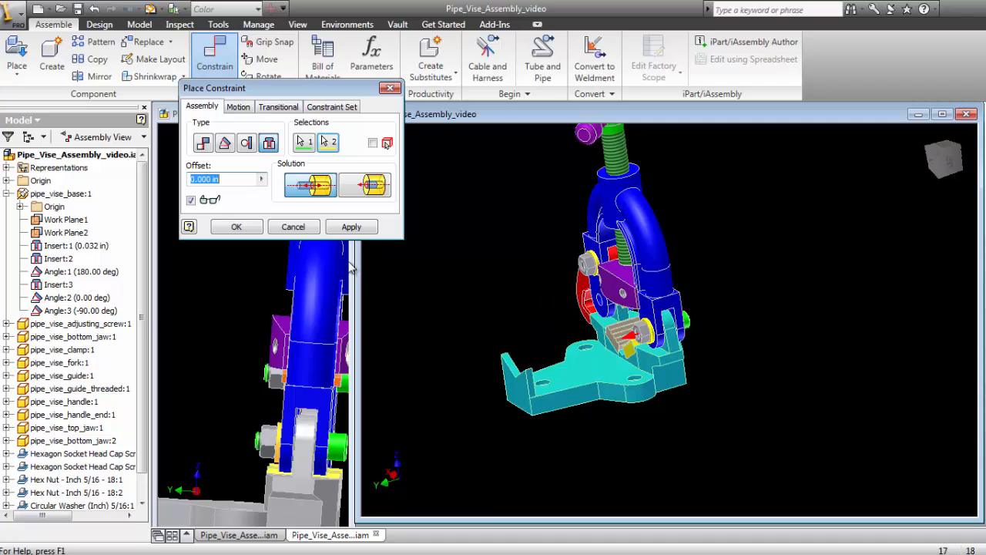
pyautogui.click(236, 227)
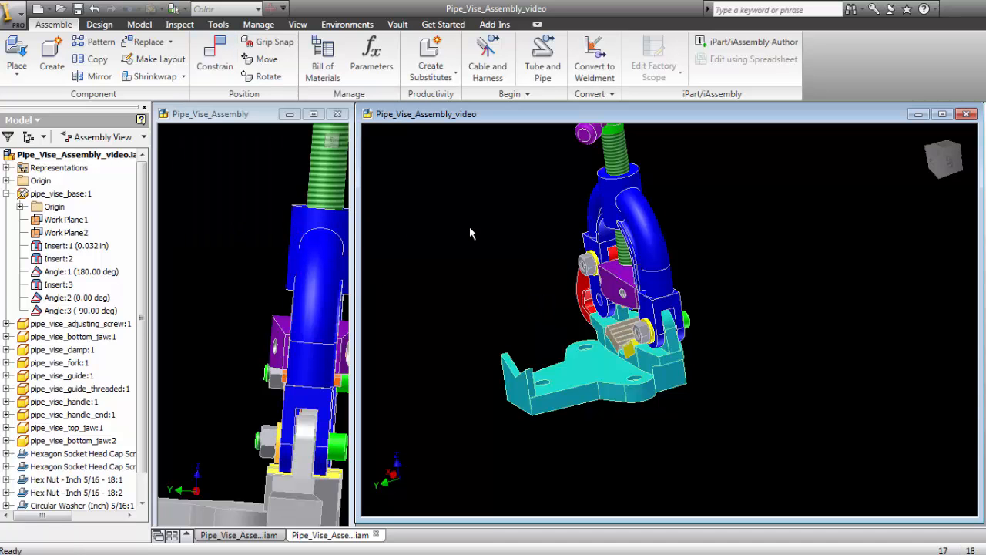
# - Measure the distance from the green cap screw's end to the outer face of the hex nut on the lower joint
pyautogui.scroll(5, 525, 315)
pyautogui.moveTo(541, 267); pyautogui.dragTo(426, 333, button='middle')
pyautogui.moveTo(703, 365); pyautogui.dragTo(717, 377)
pyautogui.click(421, 334)
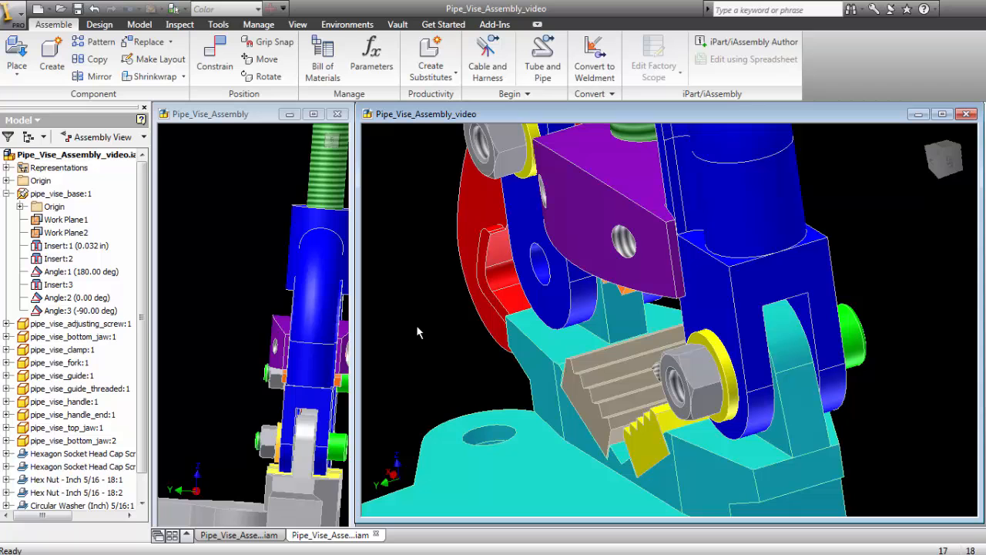
pyautogui.keyDown('shift'); pyautogui.moveTo(634, 320); pyautogui.dragTo(818, 249, button='middle'); pyautogui.keyUp('shift')
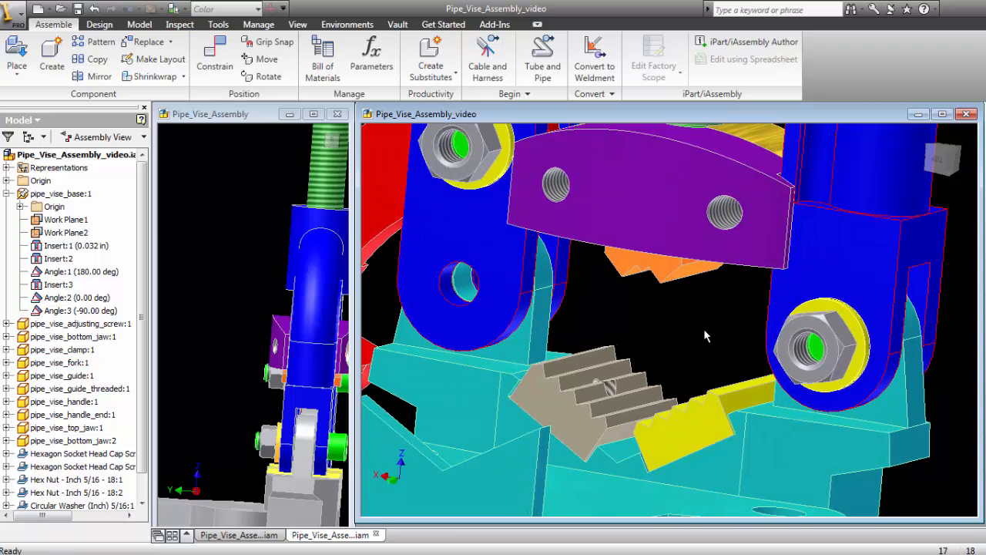
pyautogui.click(218, 25)
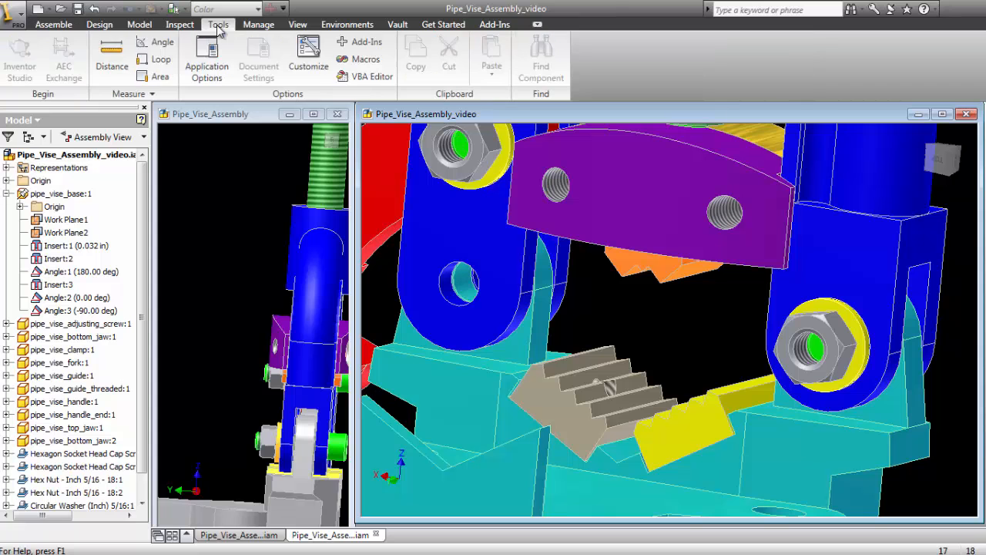
pyautogui.click(112, 60)
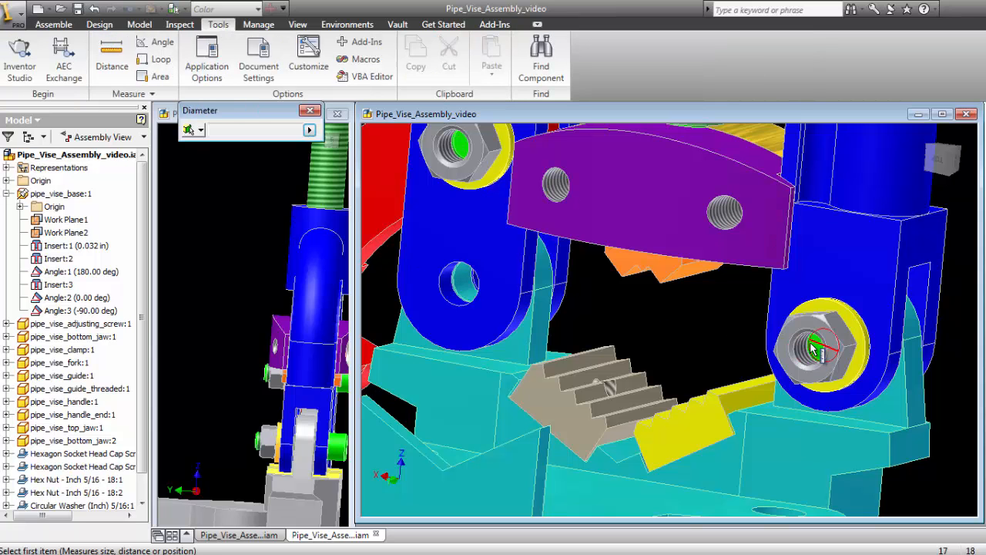
pyautogui.moveTo(813, 351)
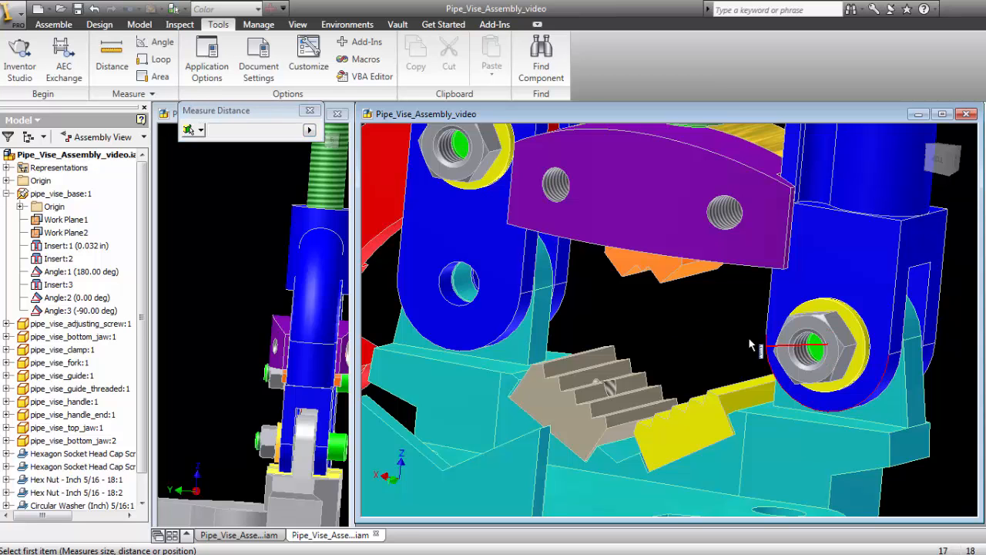
pyautogui.scroll(-4, 744, 339)
pyautogui.scroll(-1, 726, 332)
pyautogui.moveTo(726, 332); pyautogui.dragTo(525, 320, button='middle')
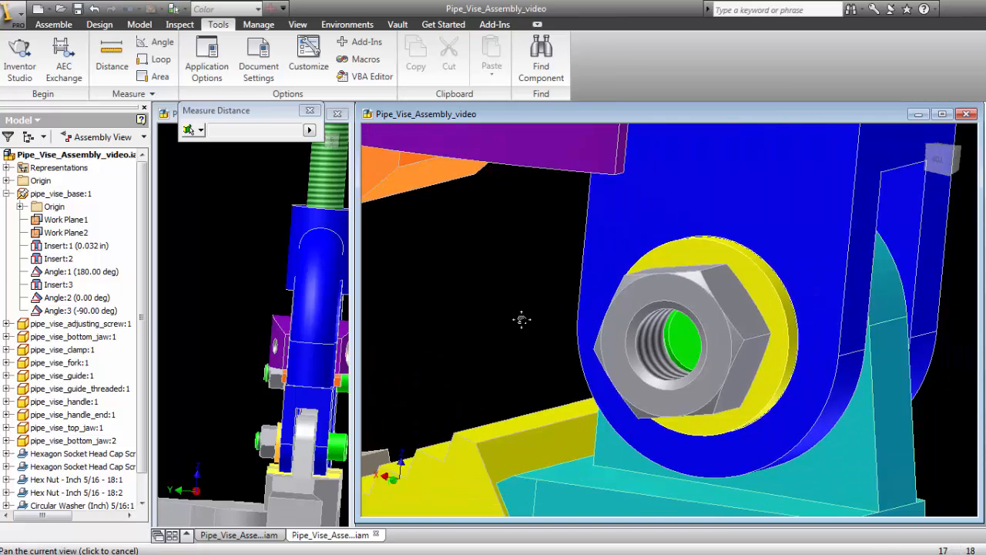
pyautogui.scroll(-3, 532, 322)
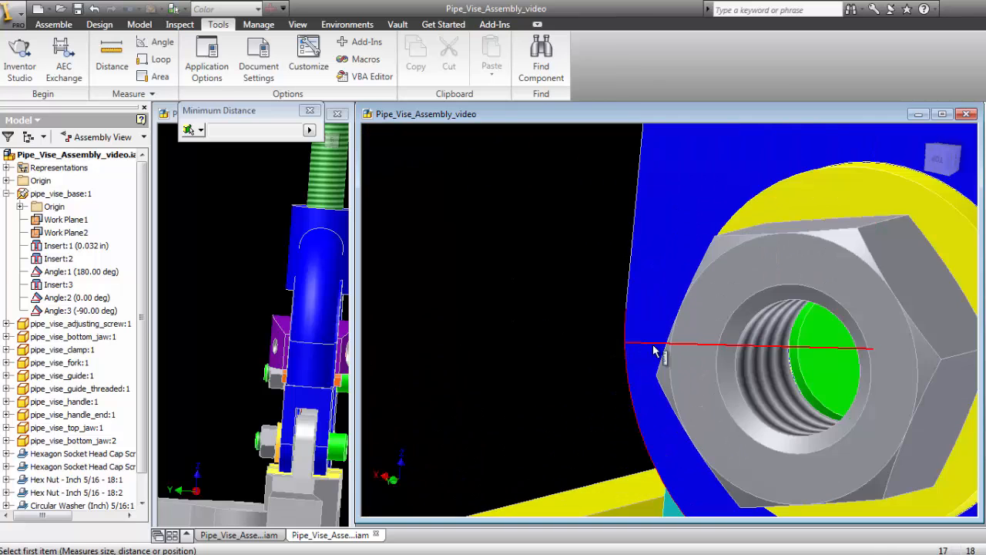
pyautogui.click(816, 362)
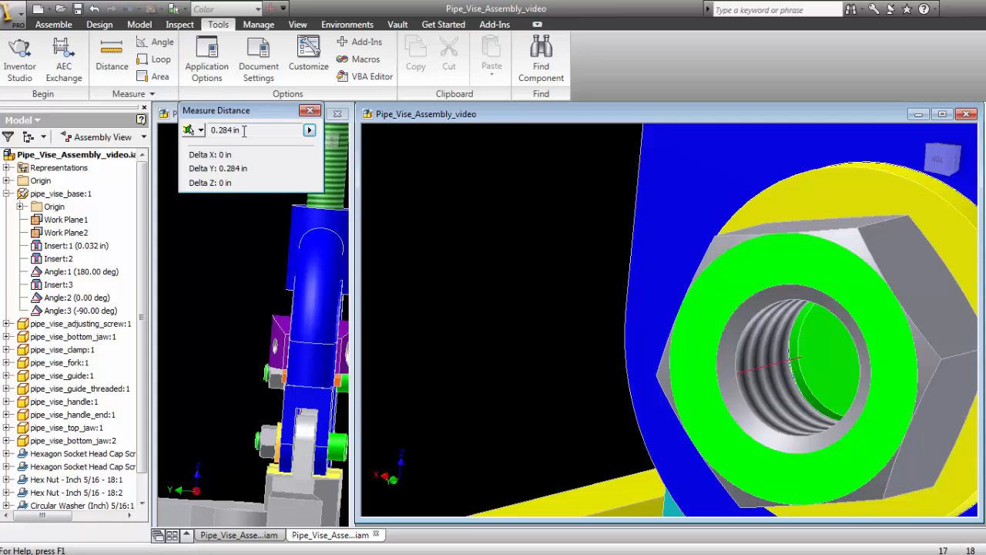
pyautogui.click(310, 111)
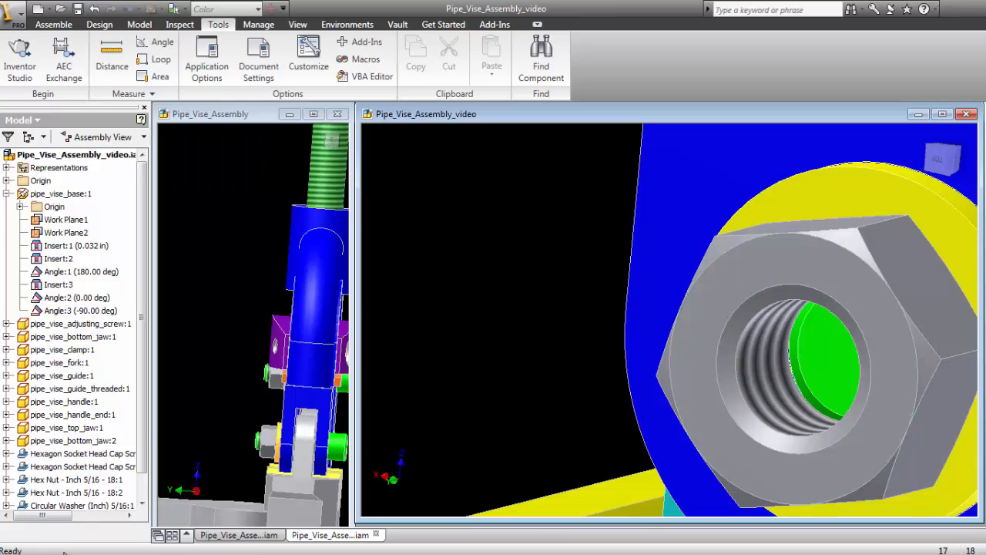
# - Switch to the Windows Calculator, add 0.875 and 0.284 to find the required cap screw length, and close it
pyautogui.press('super')
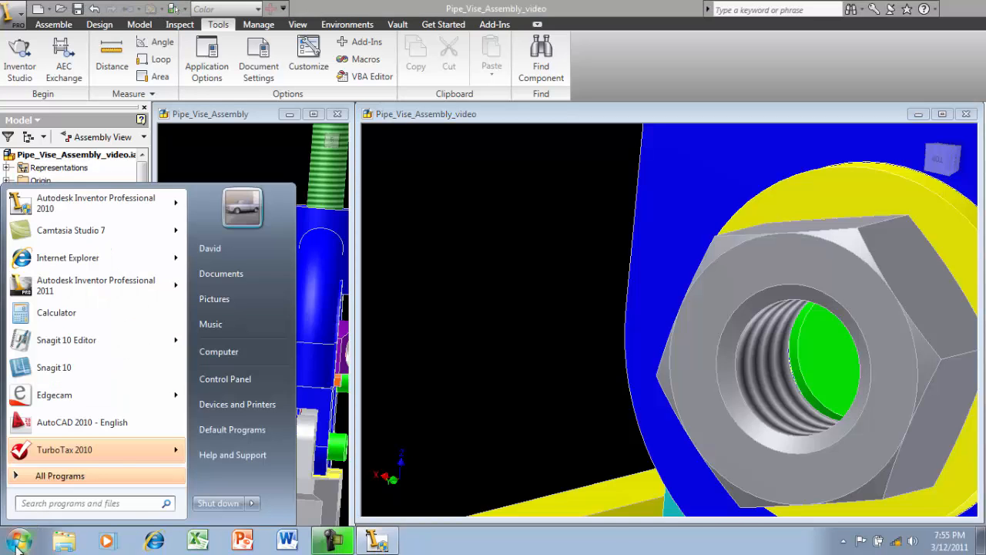
pyautogui.click(38, 312)
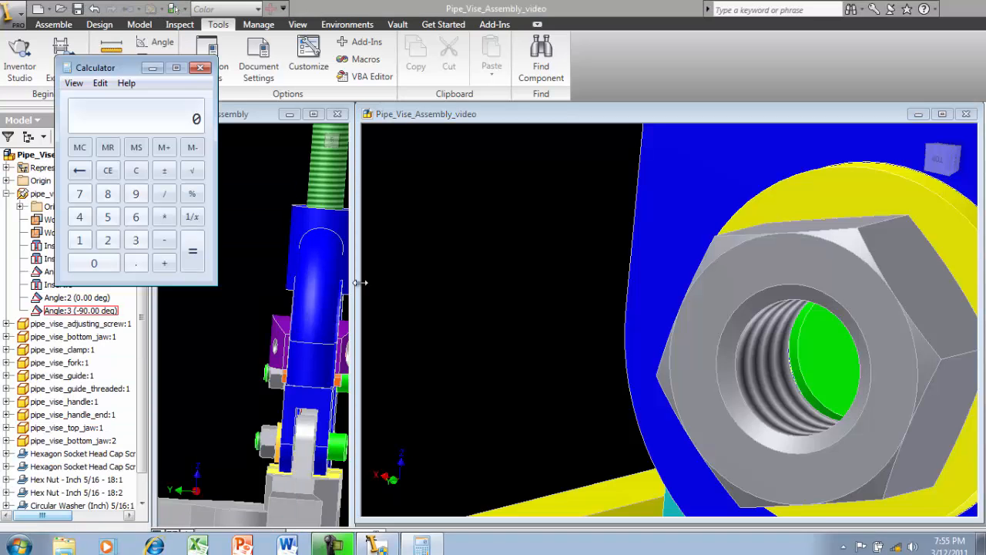
pyautogui.click(135, 263)
pyautogui.click(108, 193)
pyautogui.click(82, 194)
pyautogui.click(108, 216)
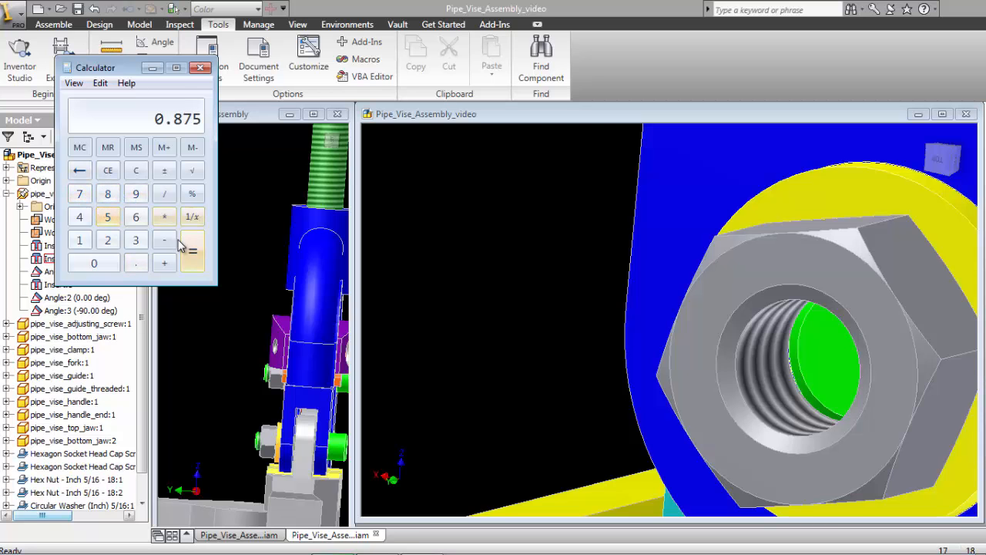
pyautogui.click(169, 269)
pyautogui.click(135, 263)
pyautogui.click(108, 240)
pyautogui.click(108, 194)
pyautogui.click(79, 216)
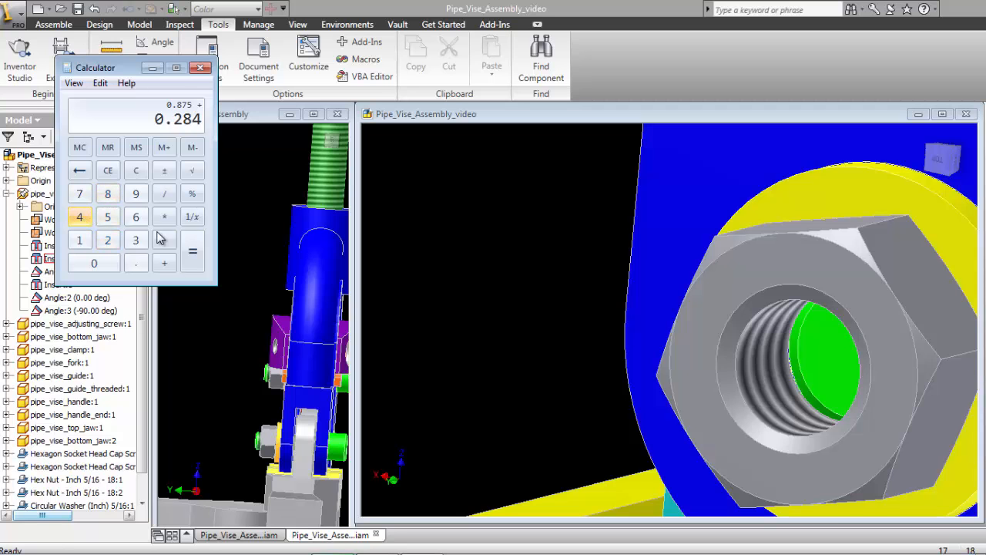
pyautogui.click(193, 252)
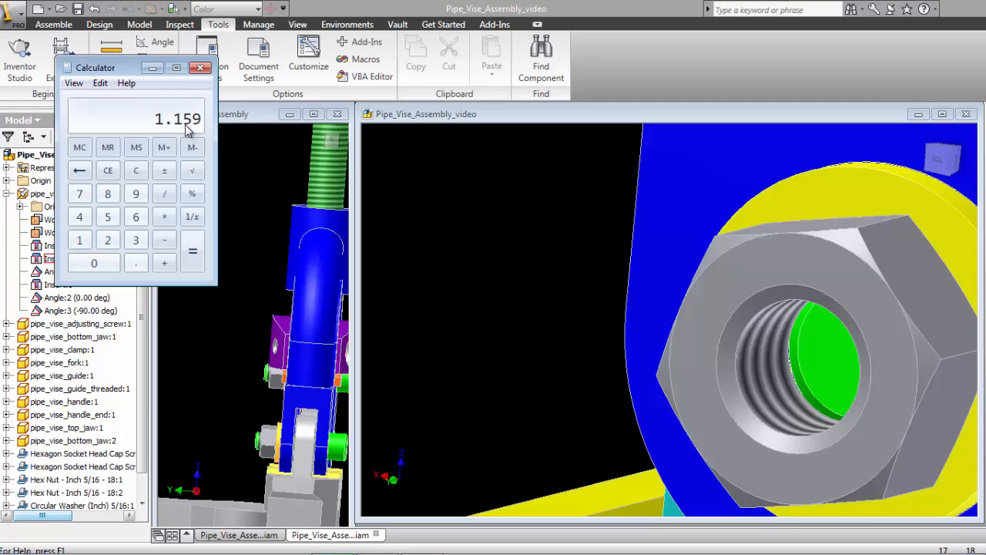
pyautogui.click(200, 68)
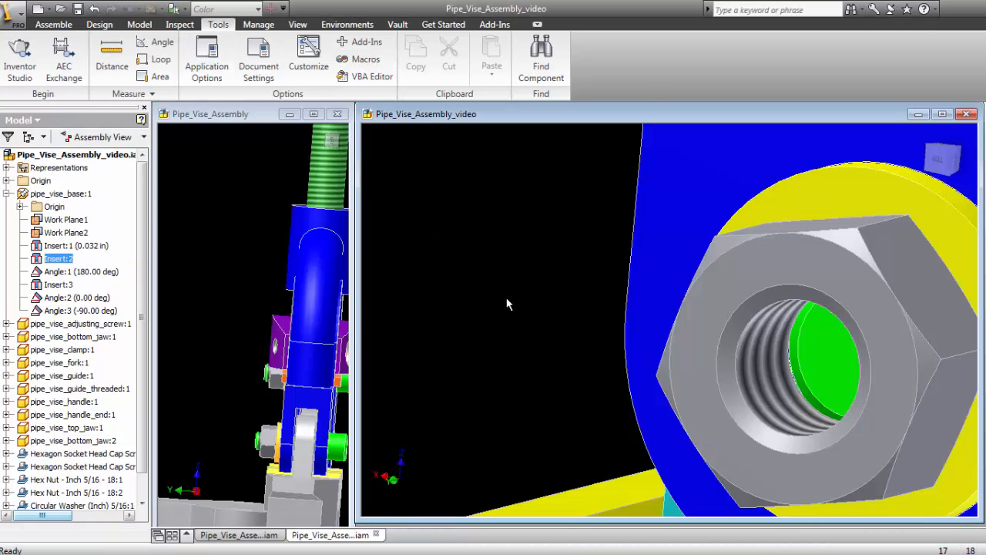
# - Change the green cap screw in the lower vise frame joint to a nominal length of 1.25 in
pyautogui.scroll(-4, 510, 292)
pyautogui.scroll(-4, 490, 292)
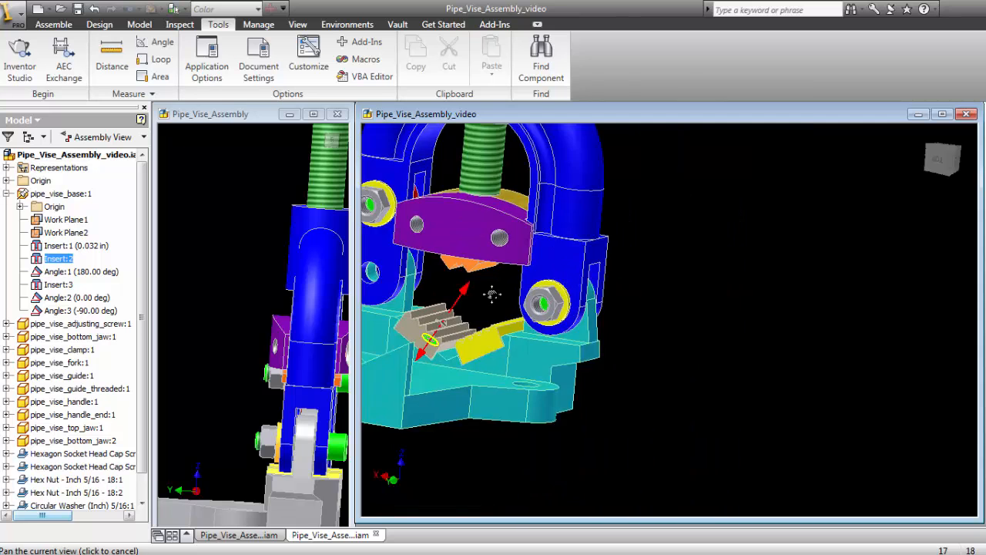
pyautogui.scroll(2, 614, 300)
pyautogui.scroll(2, 647, 324)
pyautogui.scroll(2, 682, 345)
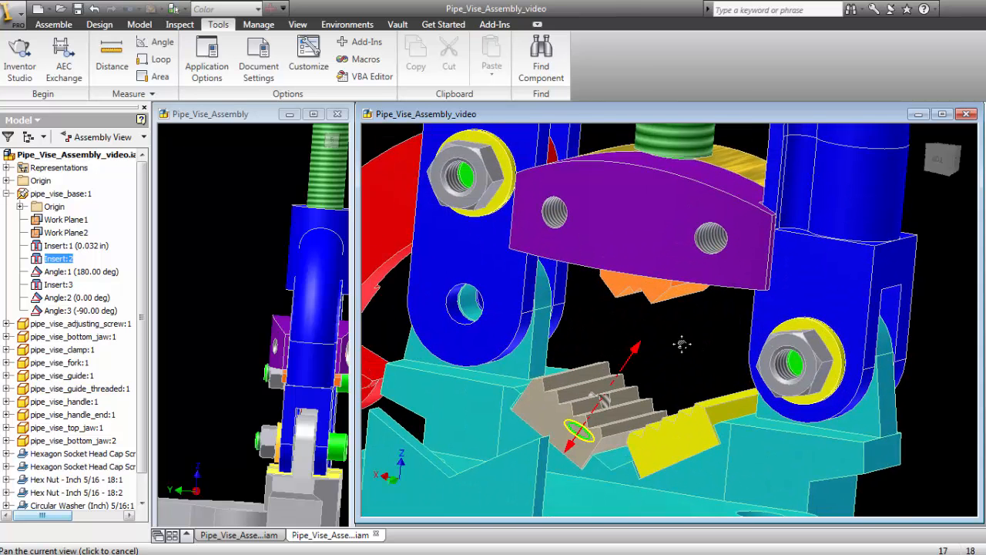
pyautogui.click(955, 326)
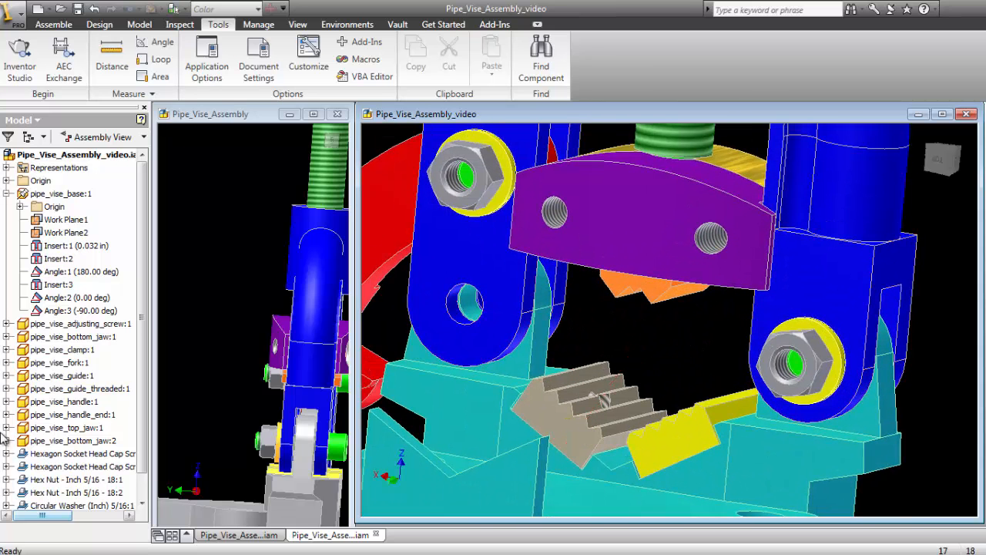
pyautogui.moveTo(144, 422); pyautogui.dragTo(158, 464)
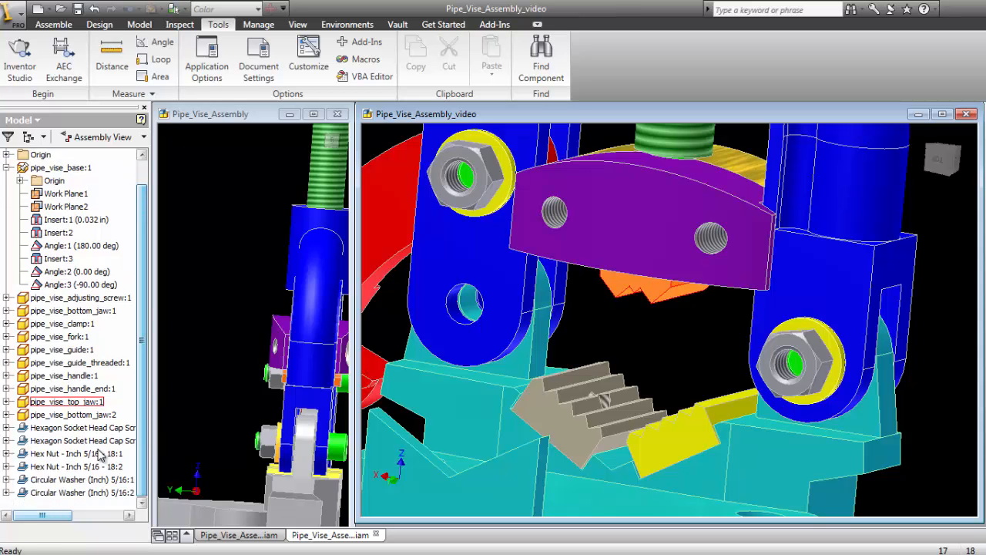
pyautogui.rightClick(80, 434)
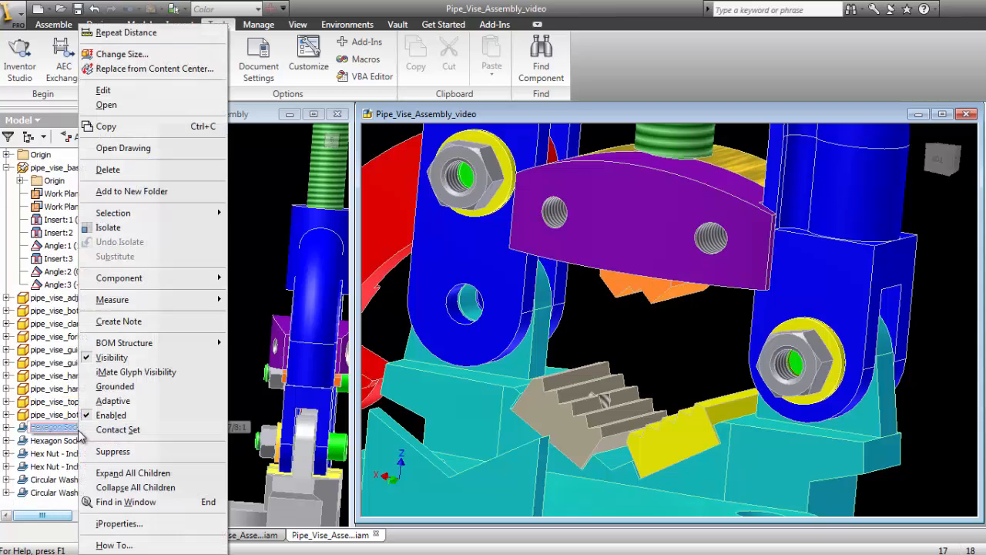
pyautogui.click(135, 55)
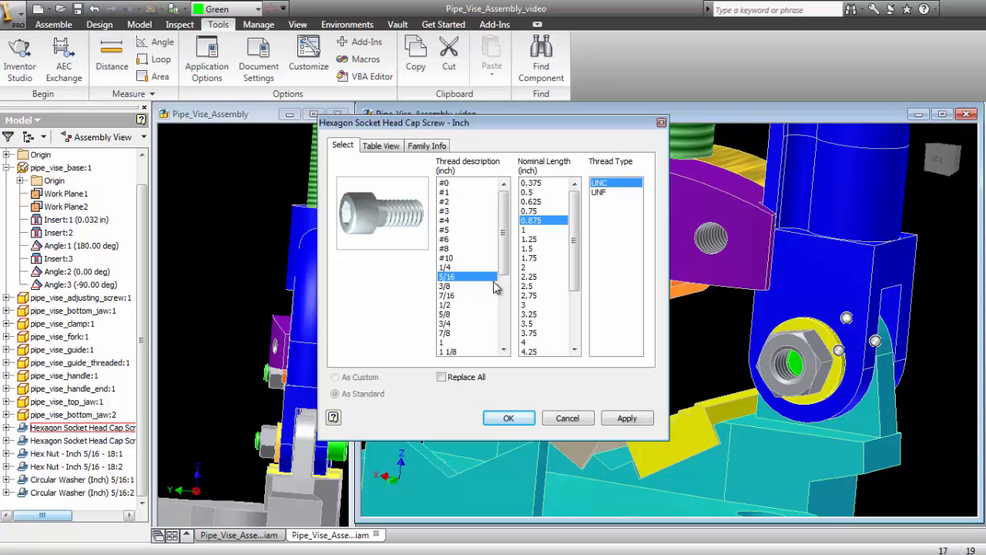
pyautogui.click(531, 239)
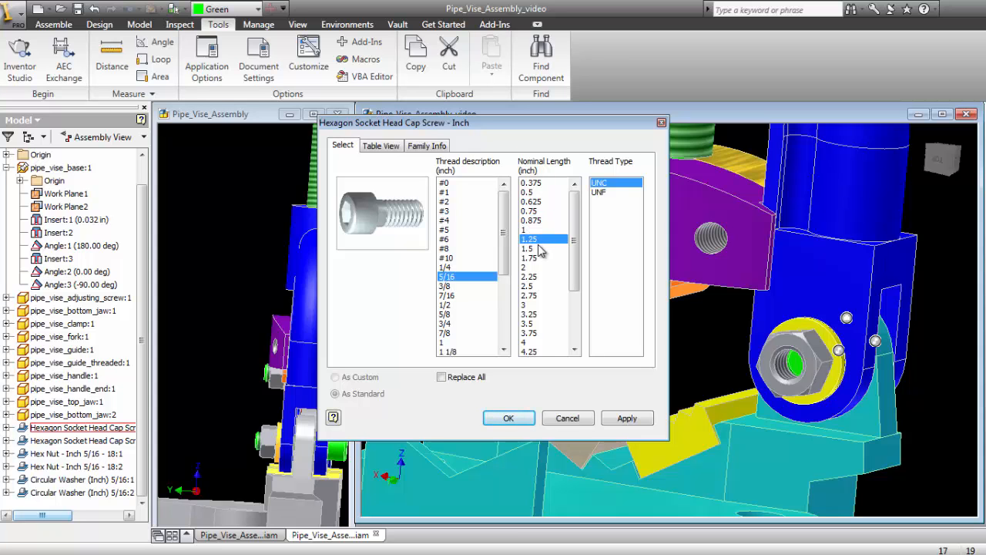
pyautogui.click(520, 423)
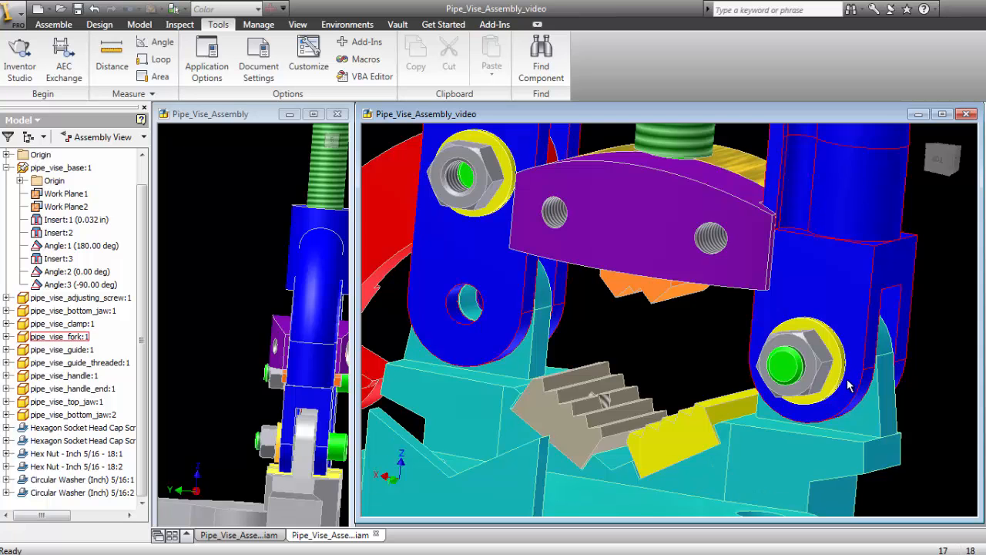
# - Change the size of the second green cap screw, in the upper joint, to a nominal length of 1.25 in
pyautogui.keyDown('shift'); pyautogui.moveTo(743, 391); pyautogui.dragTo(640, 336, button='middle'); pyautogui.keyUp('shift')
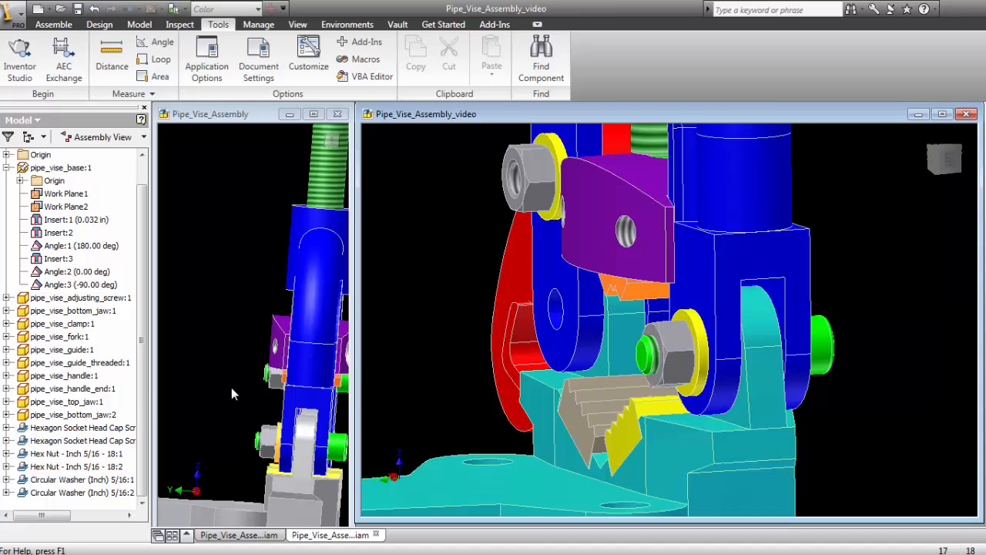
pyautogui.rightClick(54, 440)
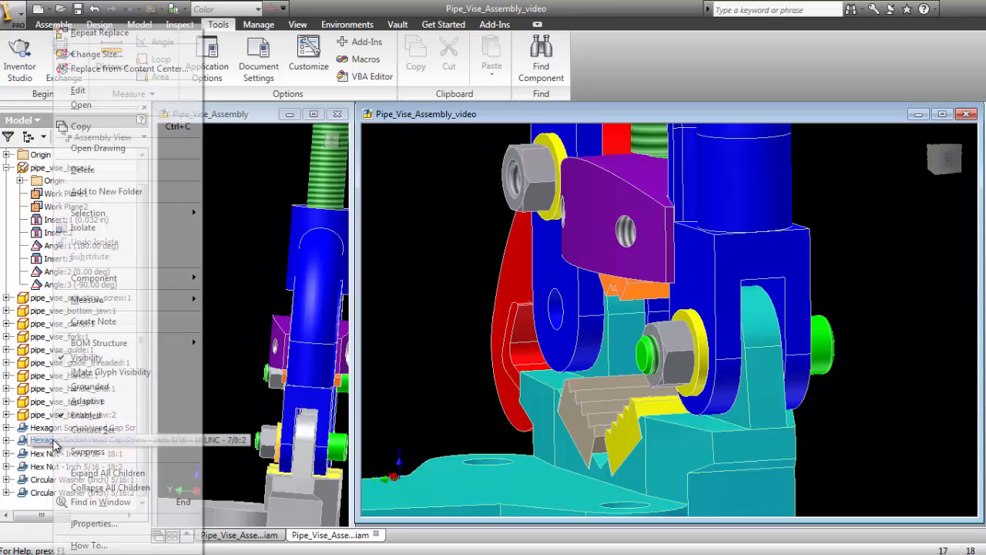
pyautogui.click(92, 54)
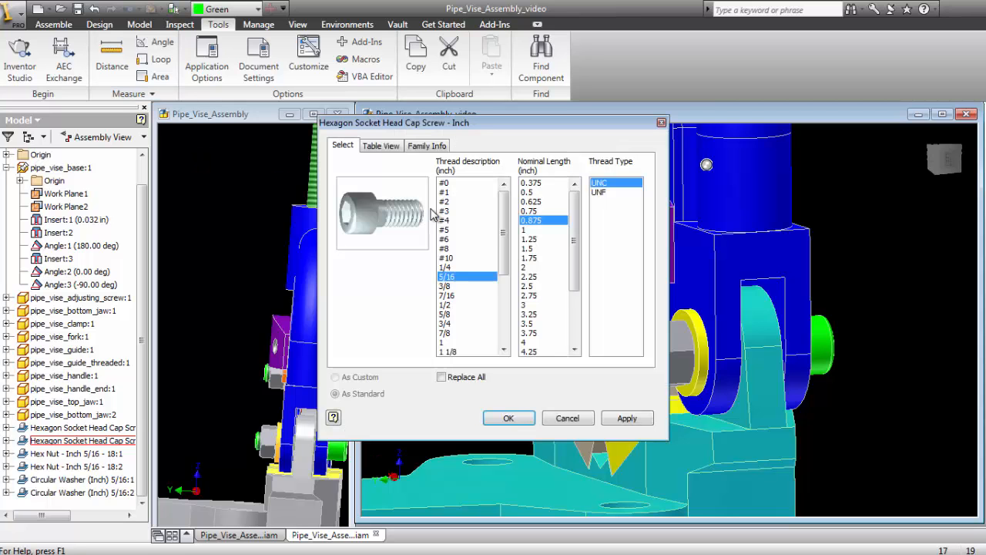
pyautogui.click(532, 239)
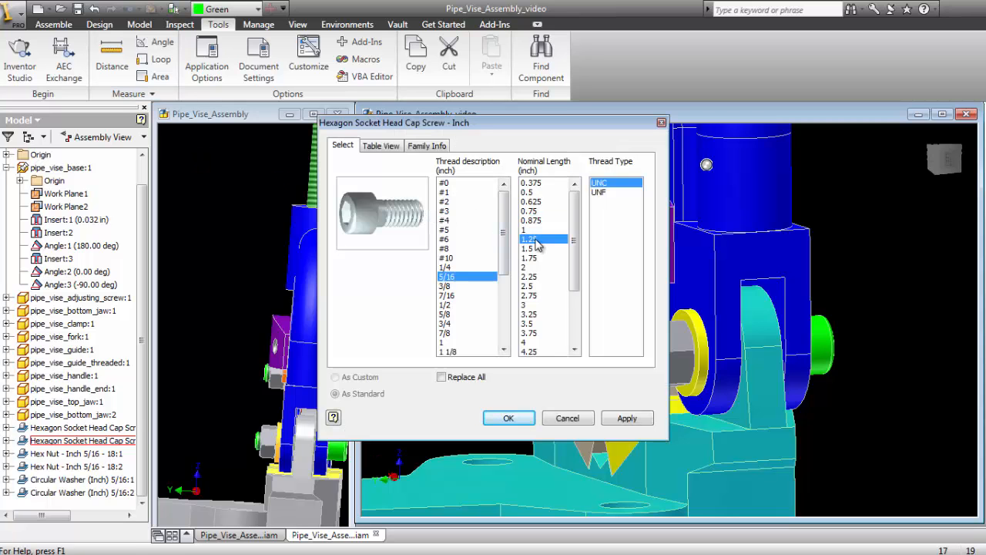
pyautogui.click(510, 420)
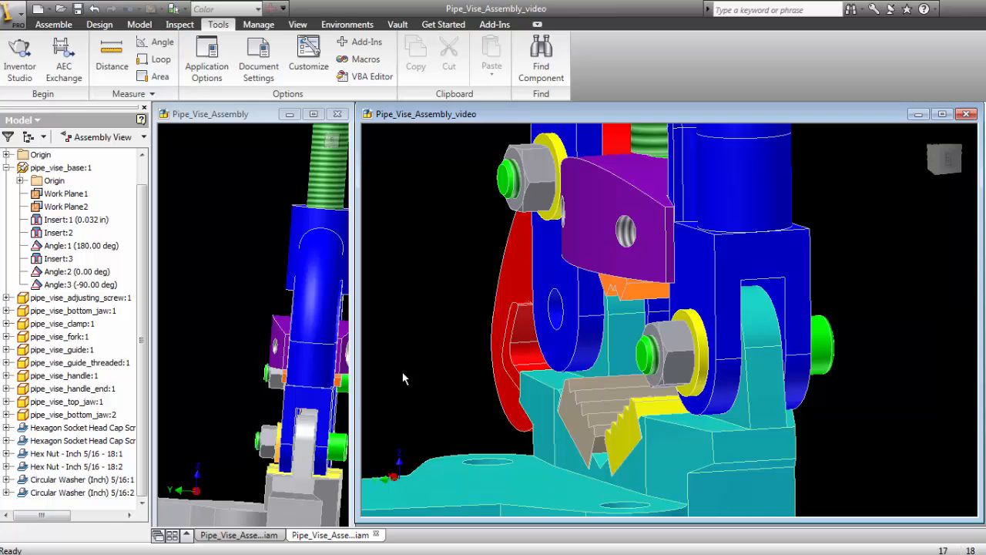
# - Inspect the cap screw heads on both joints and the guide screws in the finished Pipe_Vise_Assembly reference model
pyautogui.press('F4')
pyautogui.moveTo(493, 313); pyautogui.dragTo(717, 356)
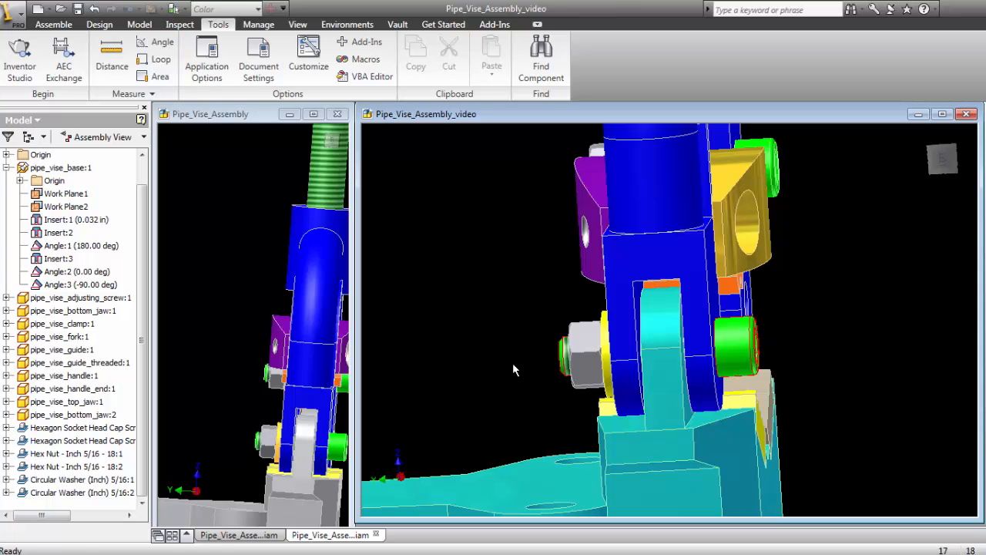
pyautogui.keyDown('shift'); pyautogui.moveTo(540, 289); pyautogui.dragTo(463, 384, button='middle'); pyautogui.keyUp('shift')
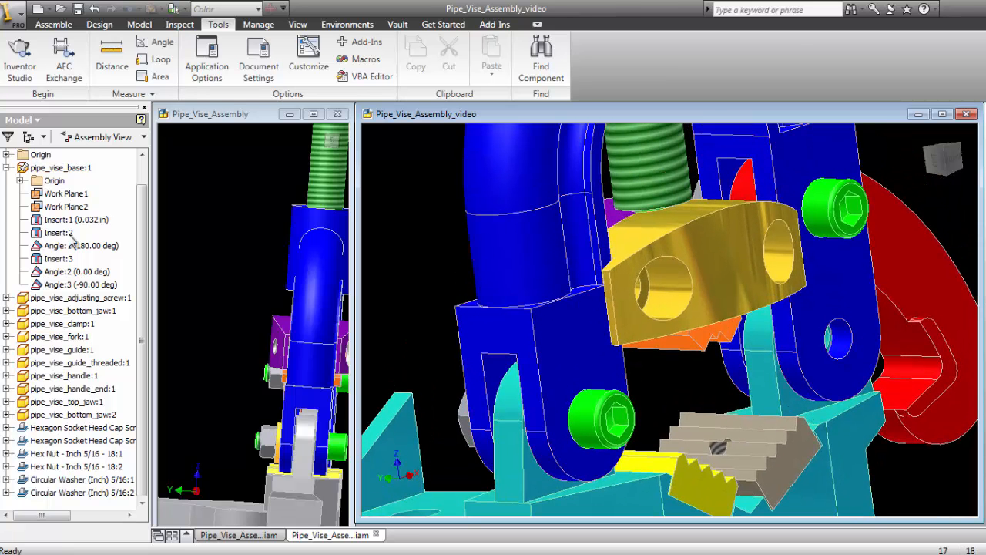
pyautogui.click(221, 233)
pyautogui.keyDown('shift'); pyautogui.moveTo(270, 268); pyautogui.dragTo(283, 251, button='middle'); pyautogui.keyUp('shift')
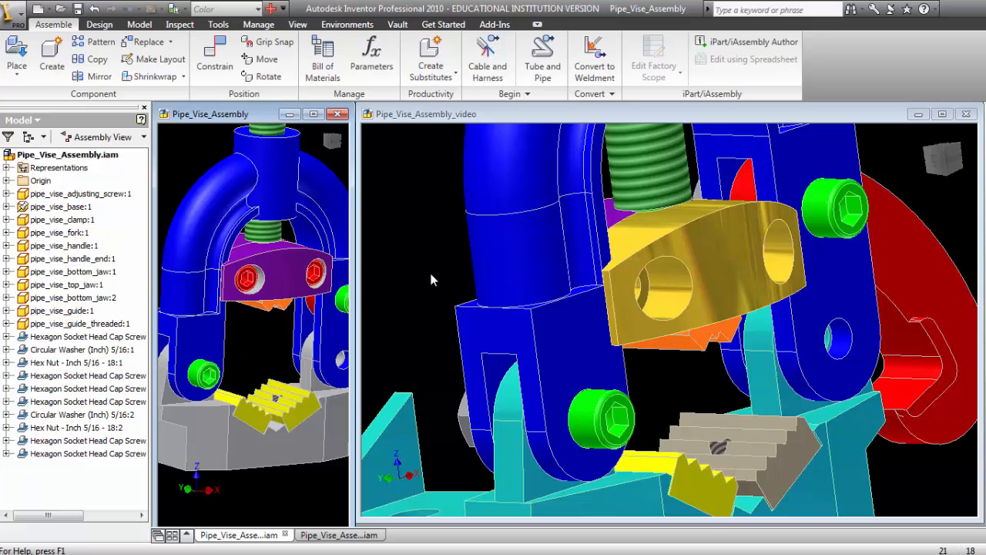
pyautogui.click(432, 248)
# - Place two Hexagon Socket Head Cap Screw - Inch parts from Content Center, 5/16 UNC with 0.875 in nominal length, near the gold guide
pyautogui.rightClick(414, 205)
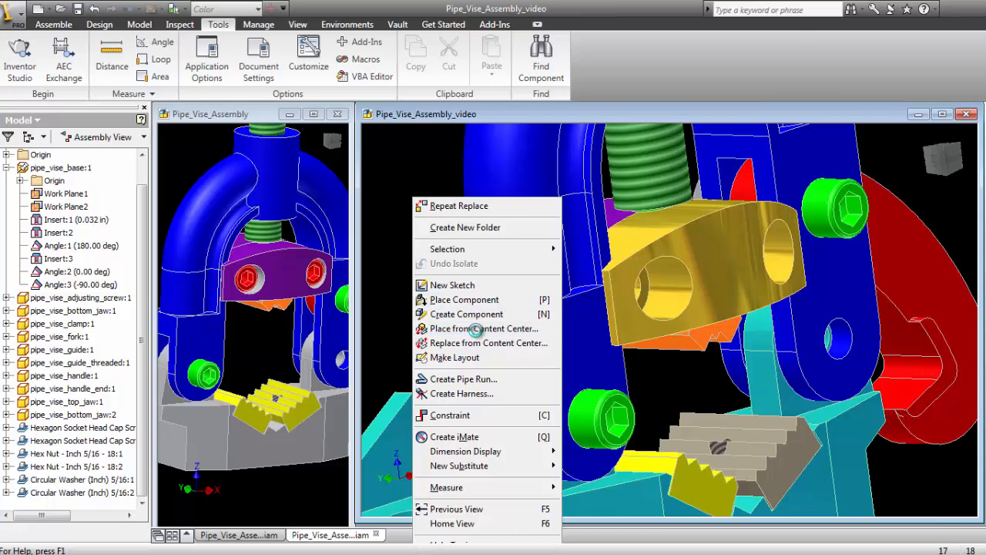
pyautogui.click(436, 328)
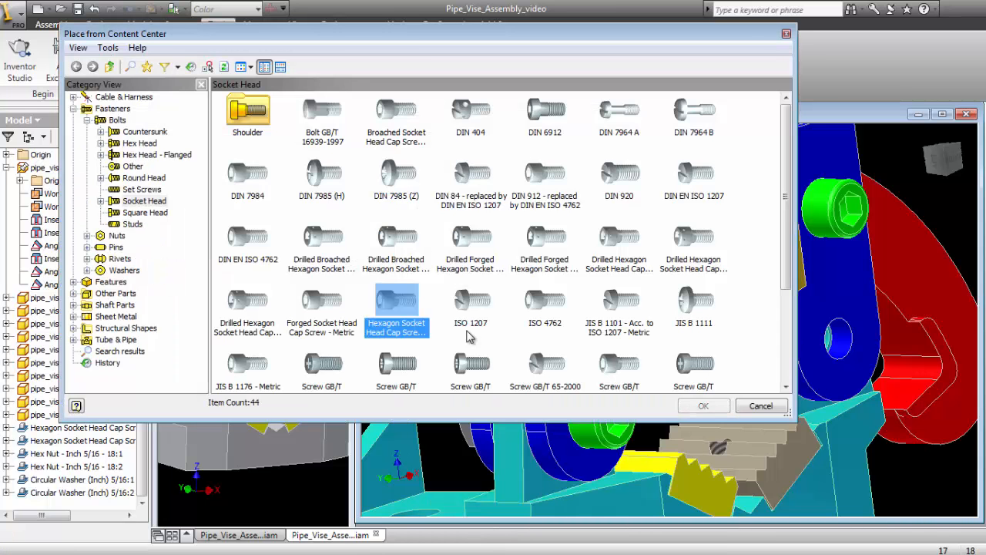
pyautogui.click(391, 308)
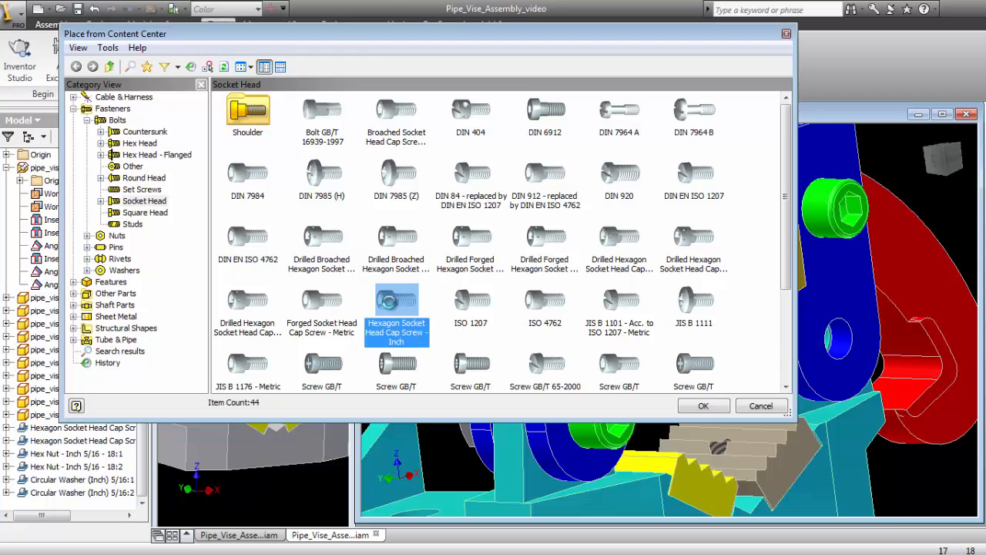
pyautogui.doubleClick(389, 300)
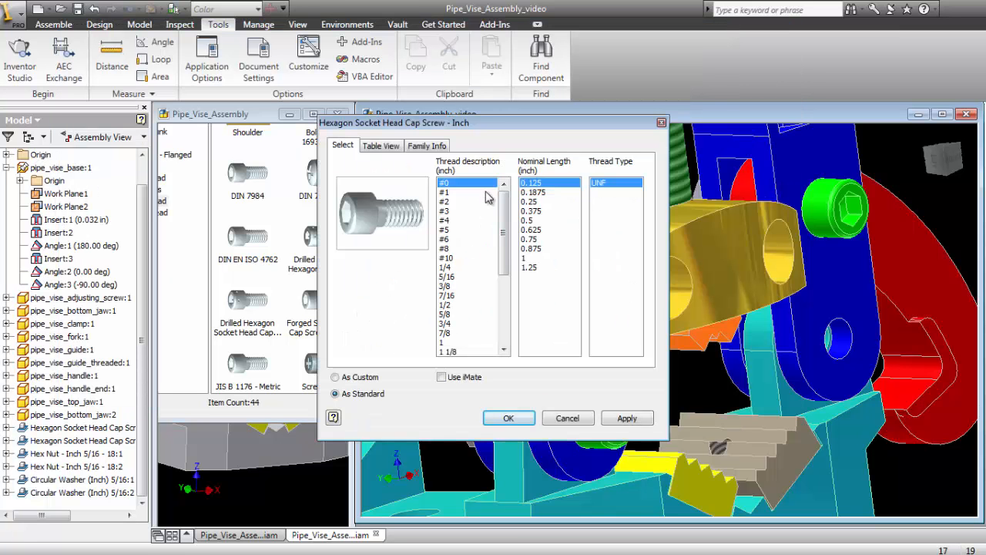
pyautogui.click(447, 277)
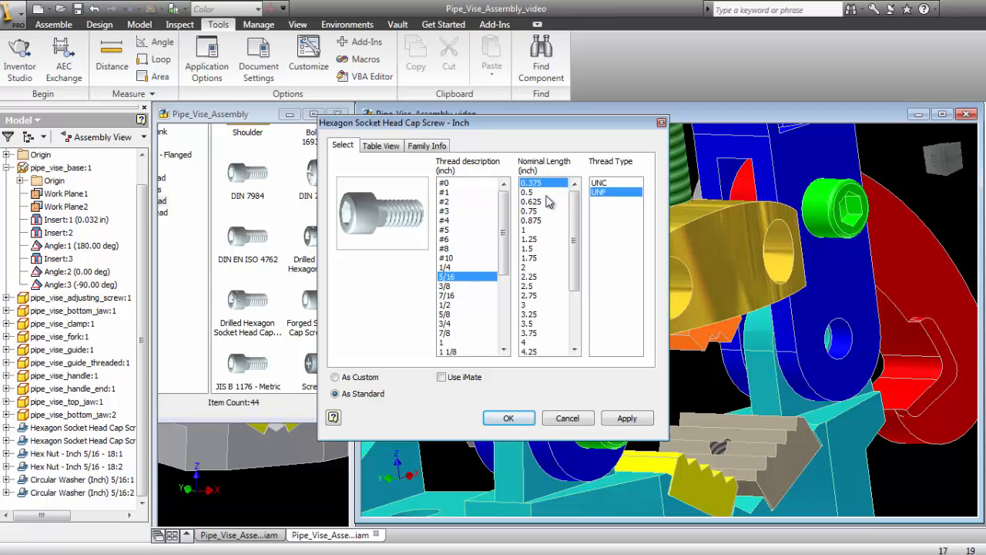
pyautogui.click(608, 184)
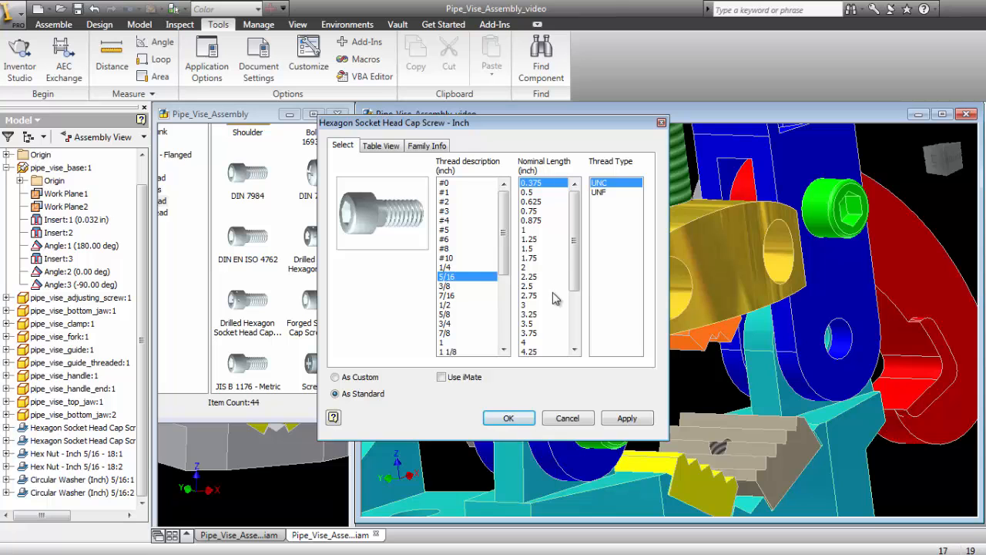
pyautogui.click(539, 220)
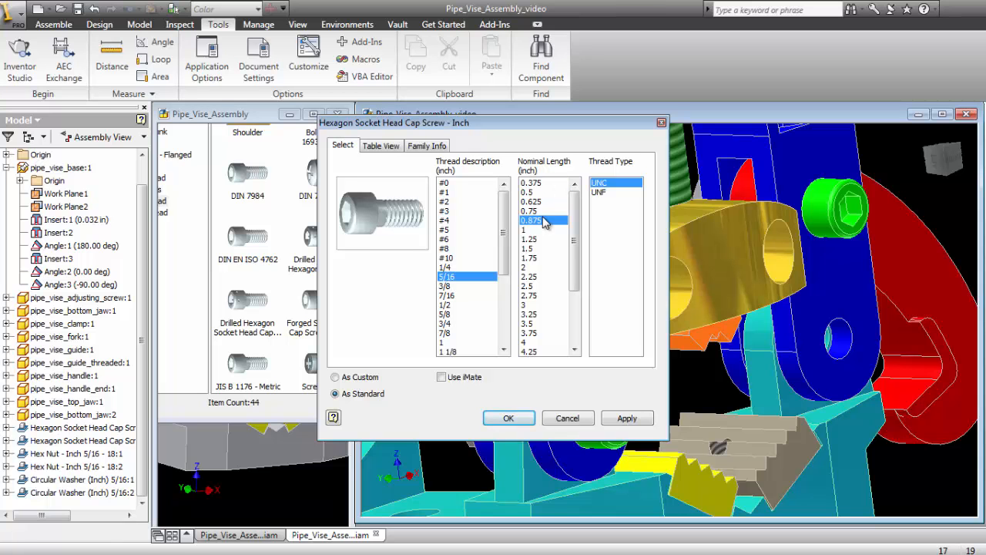
pyautogui.click(508, 417)
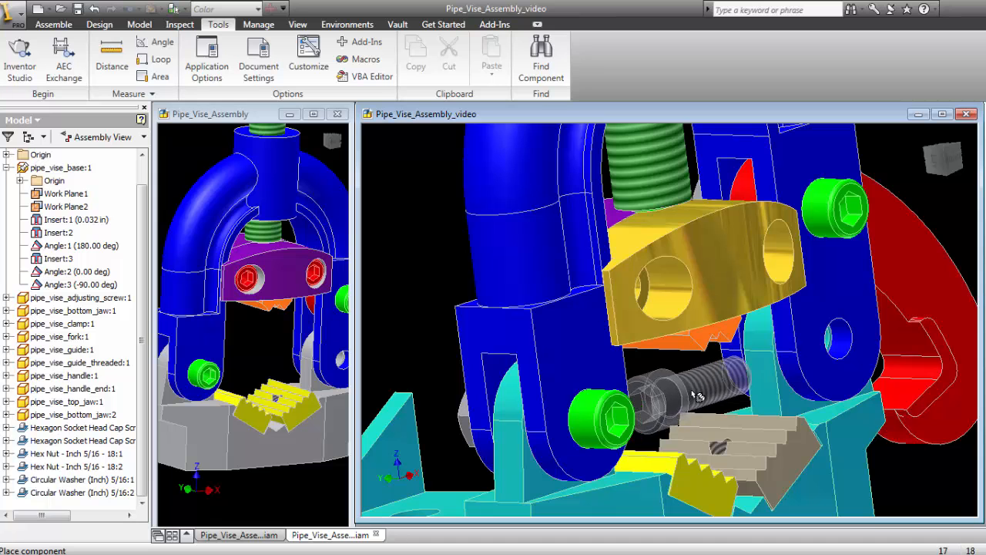
pyautogui.click(888, 439)
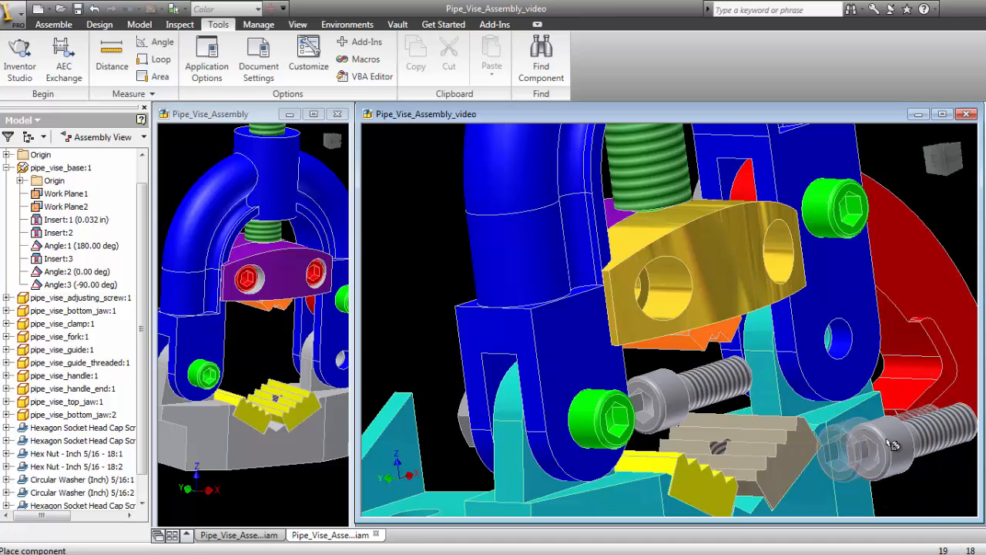
pyautogui.rightClick(399, 202)
pyautogui.click(428, 204)
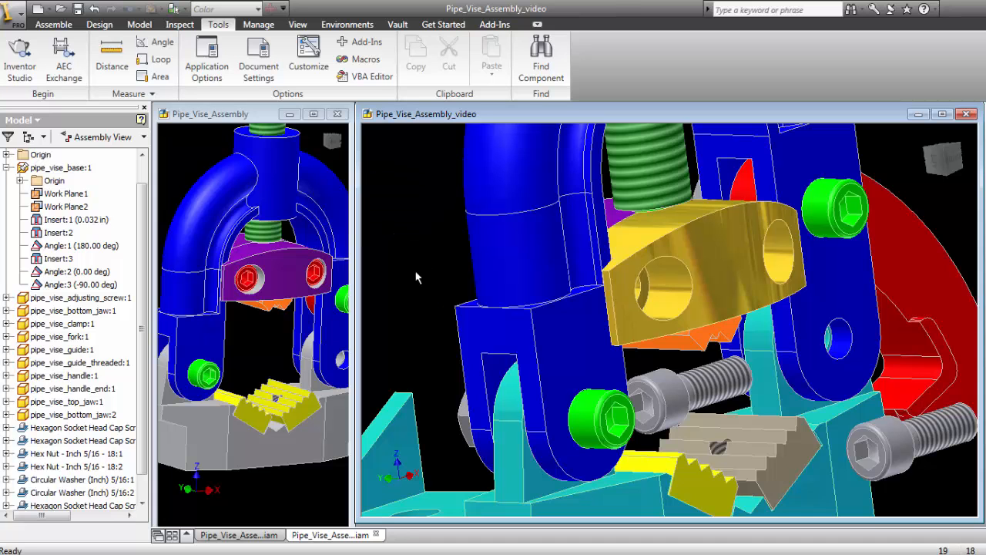
# - Set the color style of the new cap screw directly below the gold guide to Red
pyautogui.click(674, 400)
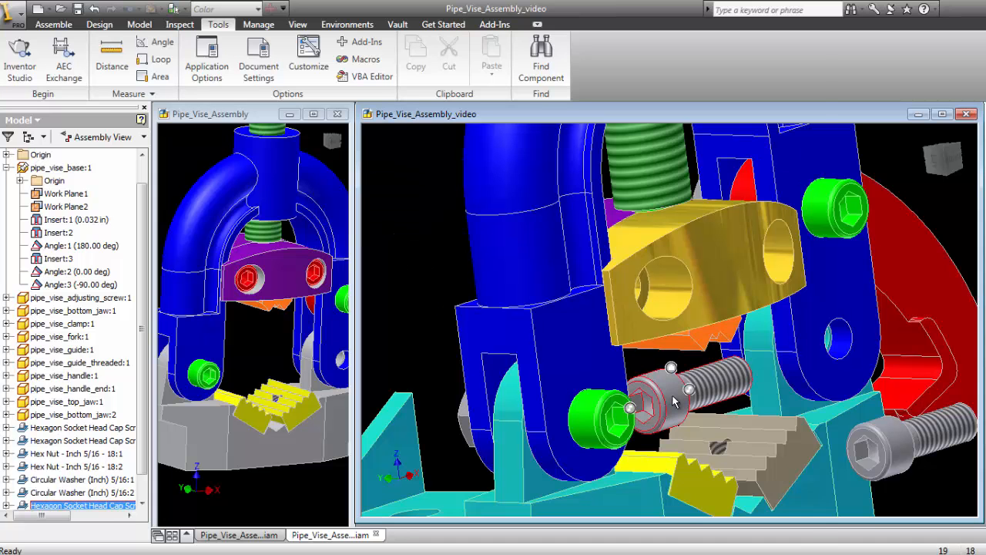
pyautogui.rightClick(675, 401)
pyautogui.click(733, 524)
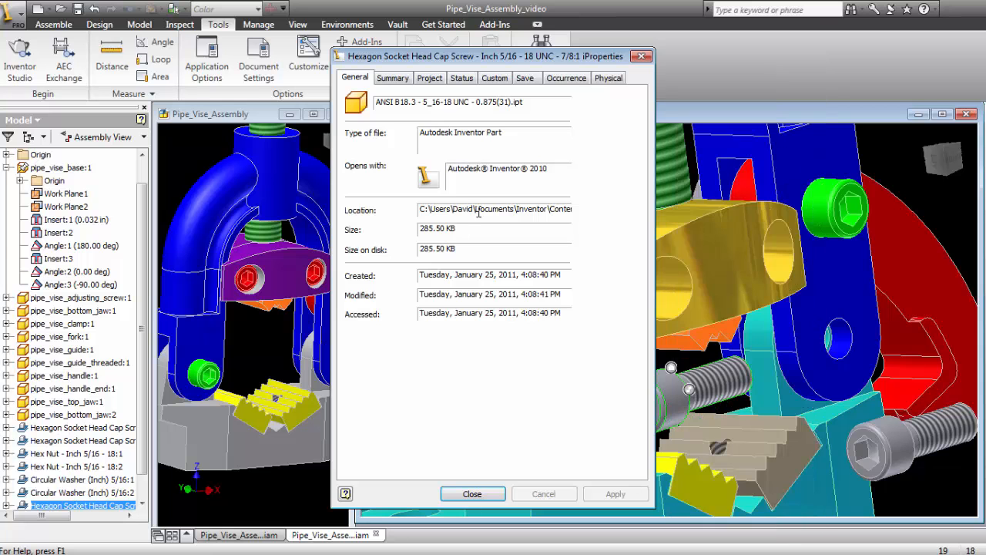
pyautogui.click(566, 78)
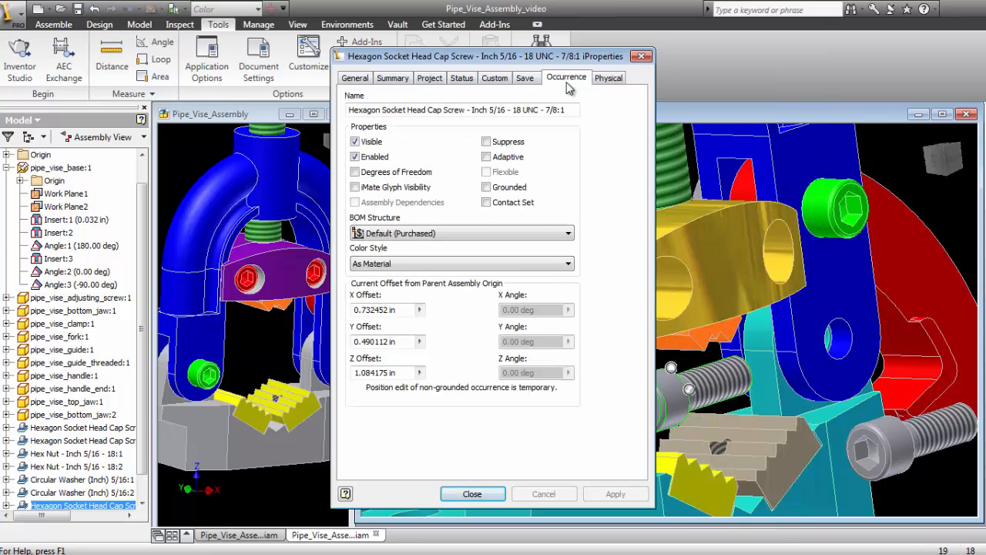
pyautogui.click(550, 267)
pyautogui.press('r')
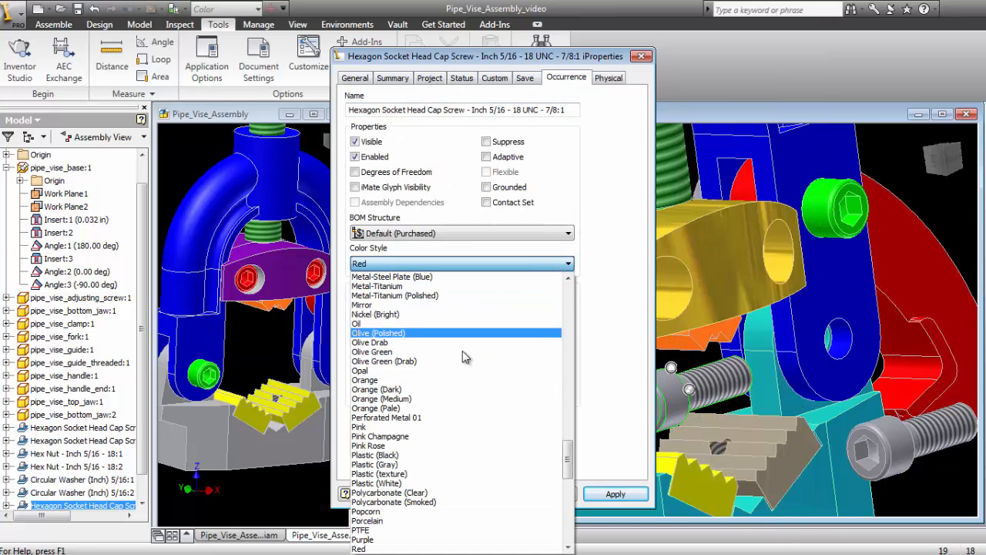
pyautogui.click(388, 264)
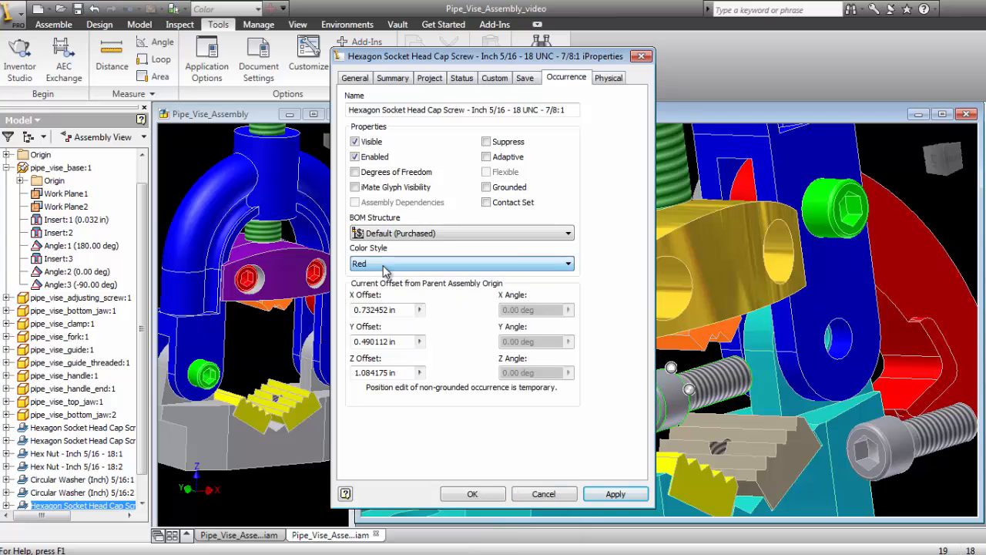
pyautogui.click(472, 494)
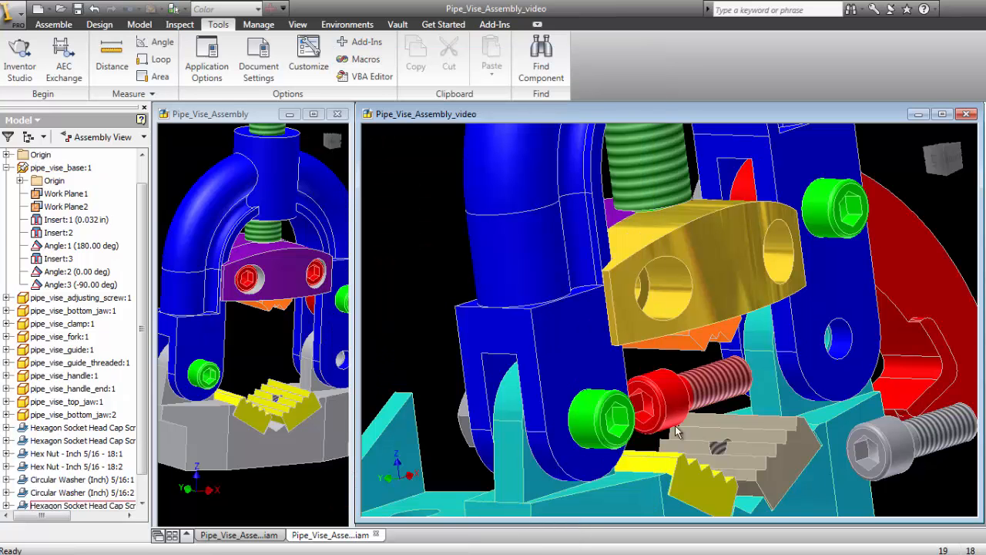
# - Set the color style of the second new cap screw, beside the base, to Red
pyautogui.rightClick(915, 458)
pyautogui.click(855, 525)
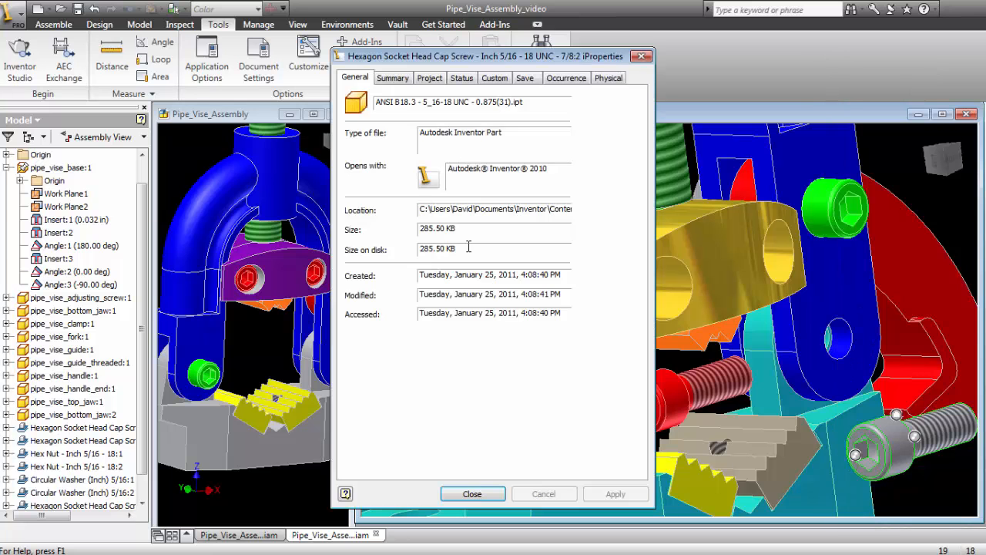
pyautogui.click(561, 77)
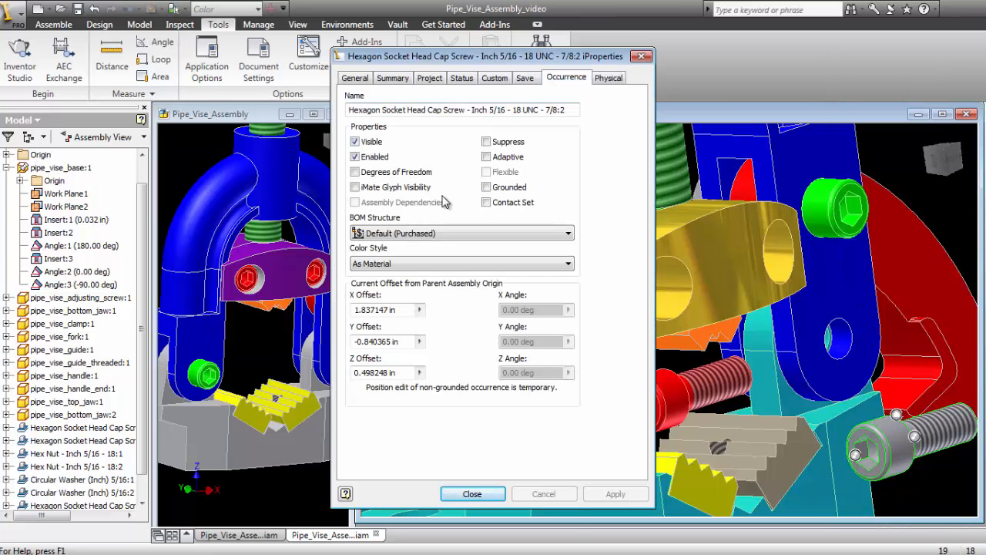
pyautogui.click(463, 263)
pyautogui.press('r')
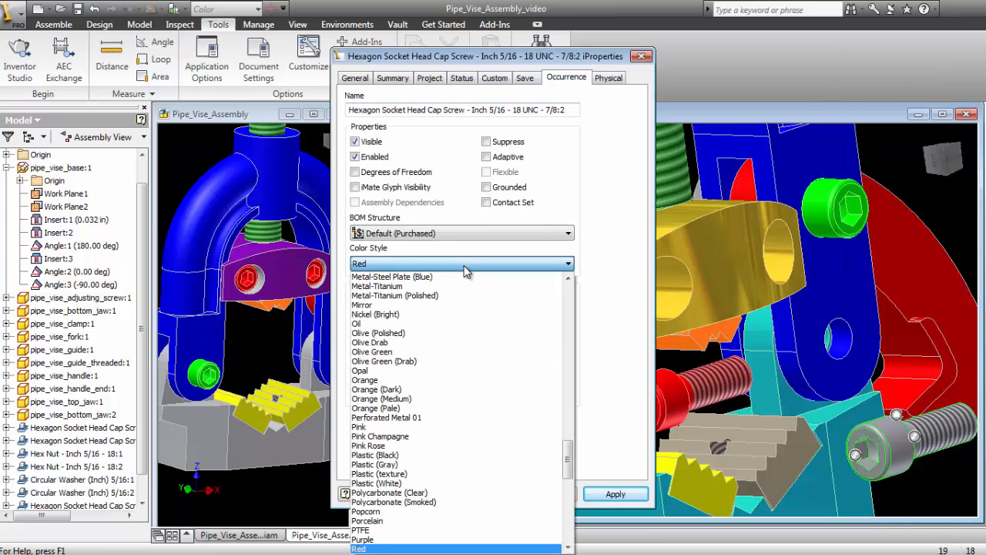
pyautogui.click(408, 266)
pyautogui.click(489, 497)
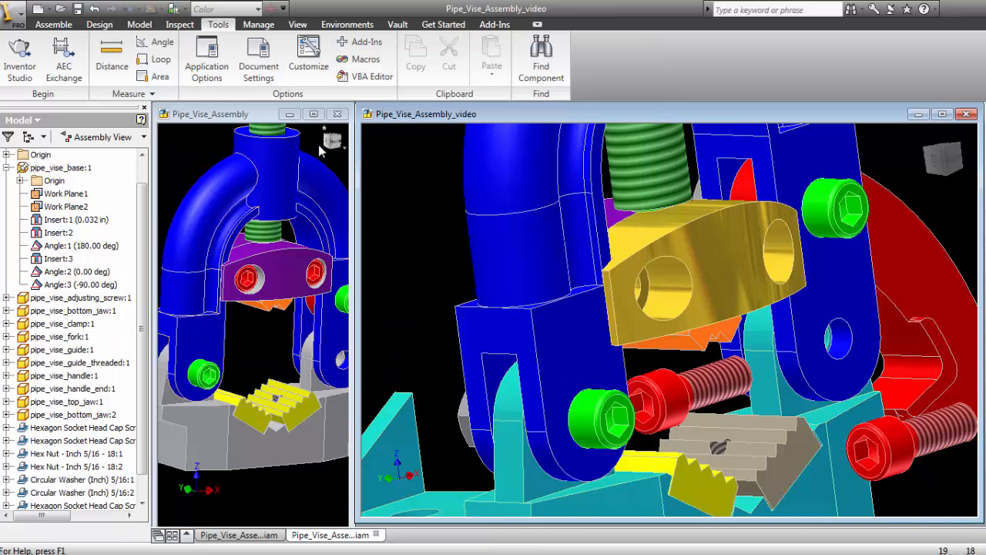
# - Apply an Insert constraint seating the red cap screw below the gold guide in the guide's nearer counterbored hole
pyautogui.click(52, 24)
pyautogui.click(216, 54)
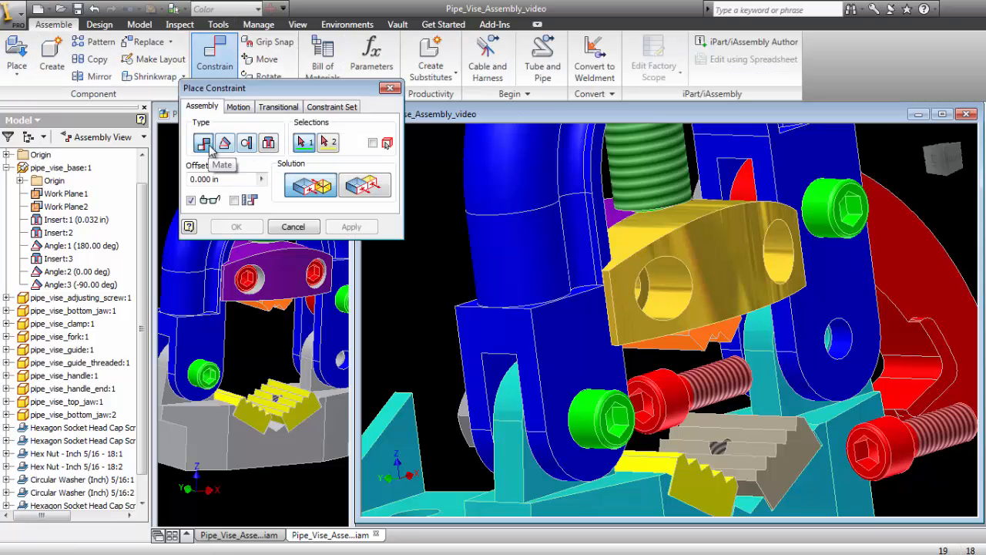
pyautogui.click(269, 148)
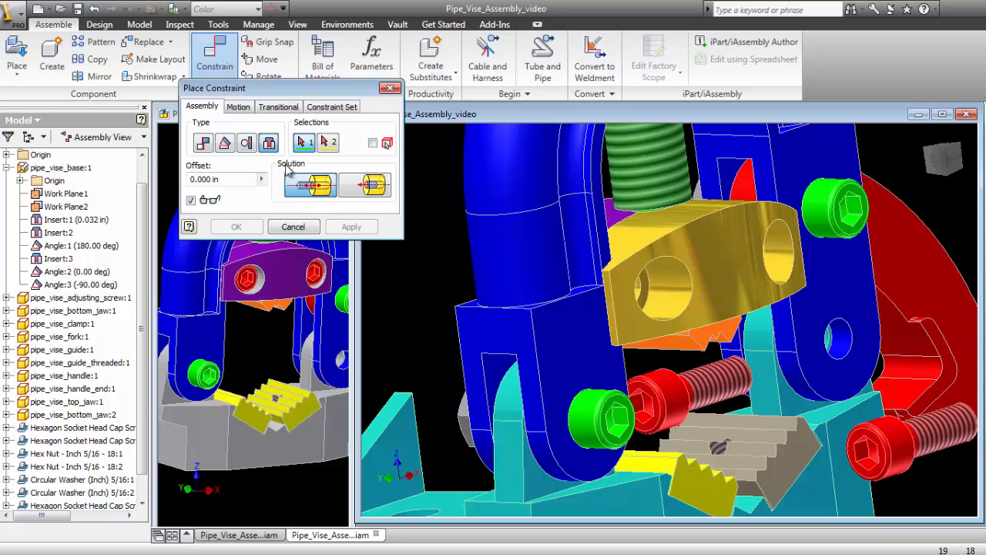
pyautogui.click(690, 399)
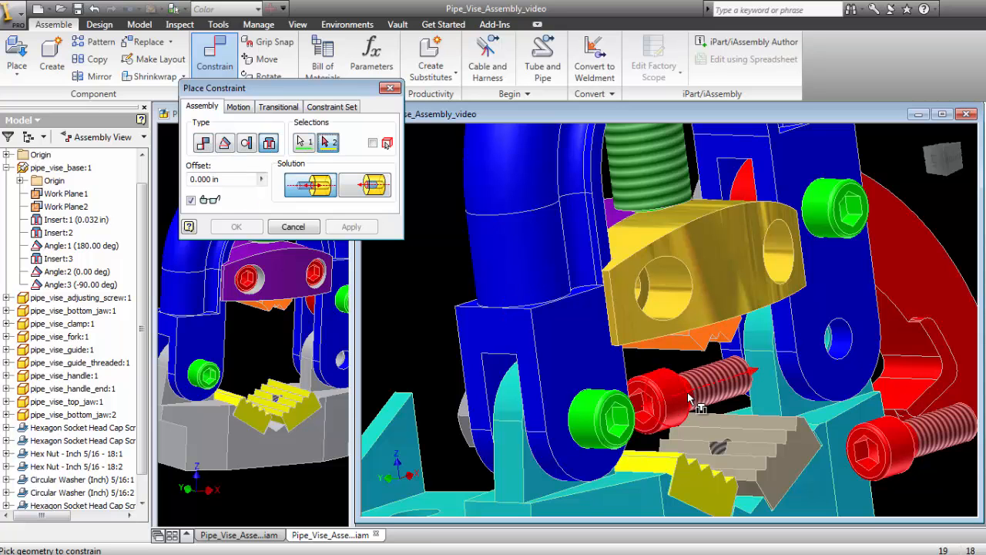
pyautogui.click(647, 285)
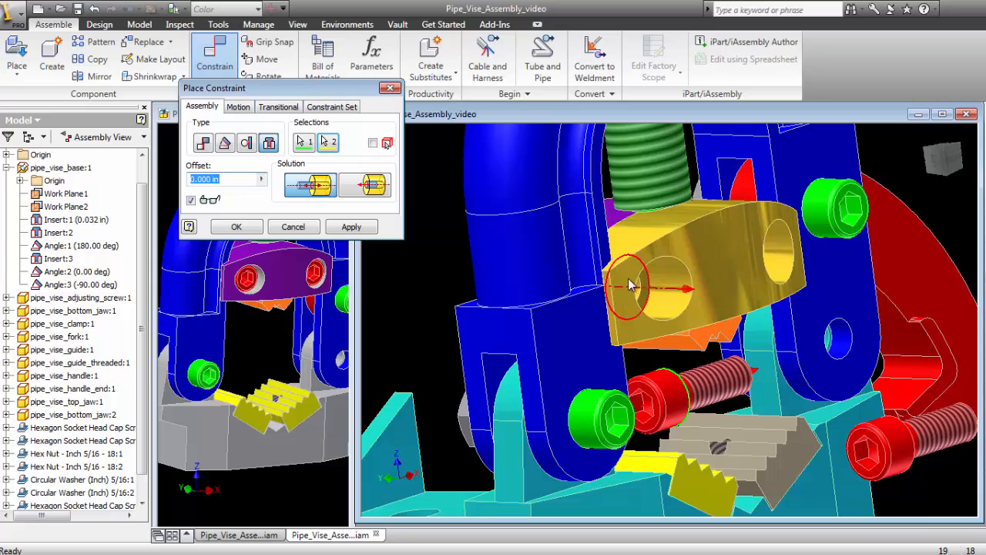
pyautogui.click(351, 228)
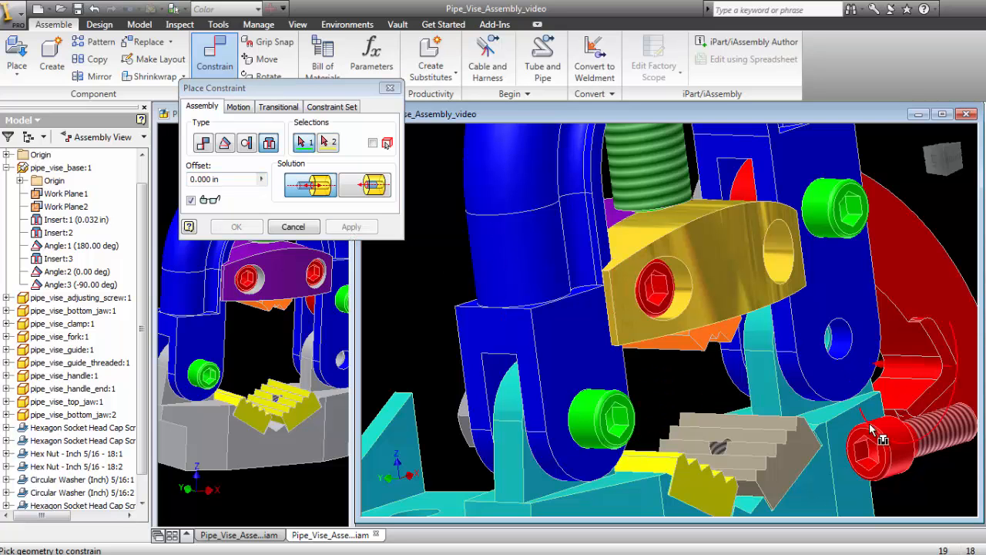
# - Apply an Insert constraint seating the remaining red cap screw in the gold guide's other counterbored hole, and finish constraining
pyautogui.click(917, 449)
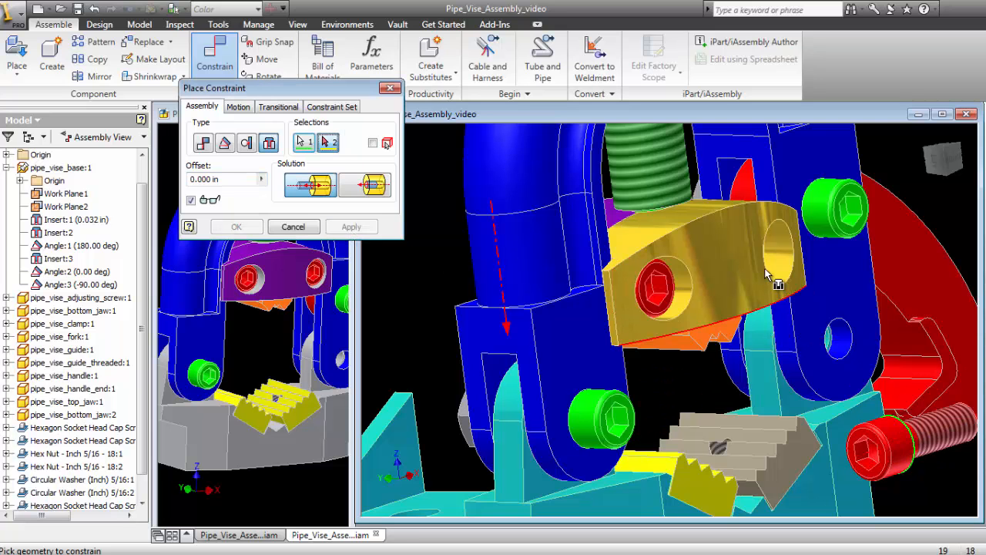
pyautogui.click(767, 265)
pyautogui.click(238, 226)
pyautogui.rightClick(423, 186)
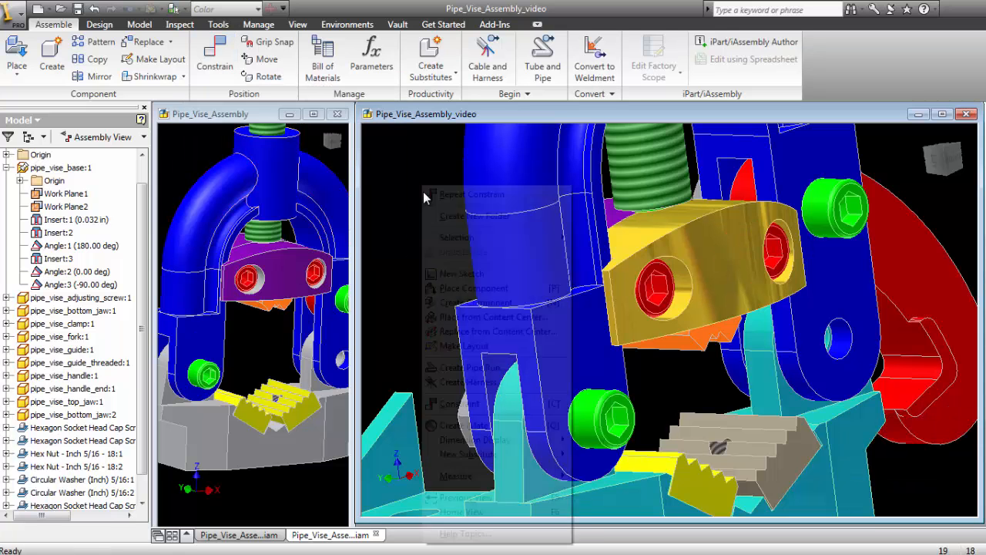
pyautogui.click(423, 197)
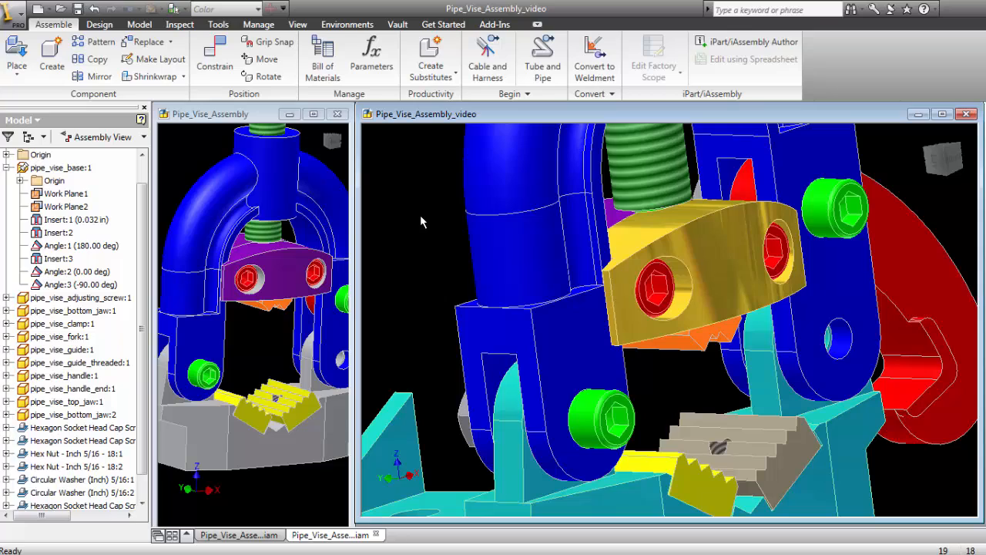
# - Inspect the screw ends in the purple threaded guide and compare them with the Pipe_Vise_Assembly reference model
pyautogui.keyDown('shift'); pyautogui.moveTo(645, 305); pyautogui.dragTo(839, 326, button='middle'); pyautogui.keyUp('shift')
pyautogui.keyDown('shift'); pyautogui.moveTo(703, 349); pyautogui.dragTo(744, 348, button='middle'); pyautogui.keyUp('shift')
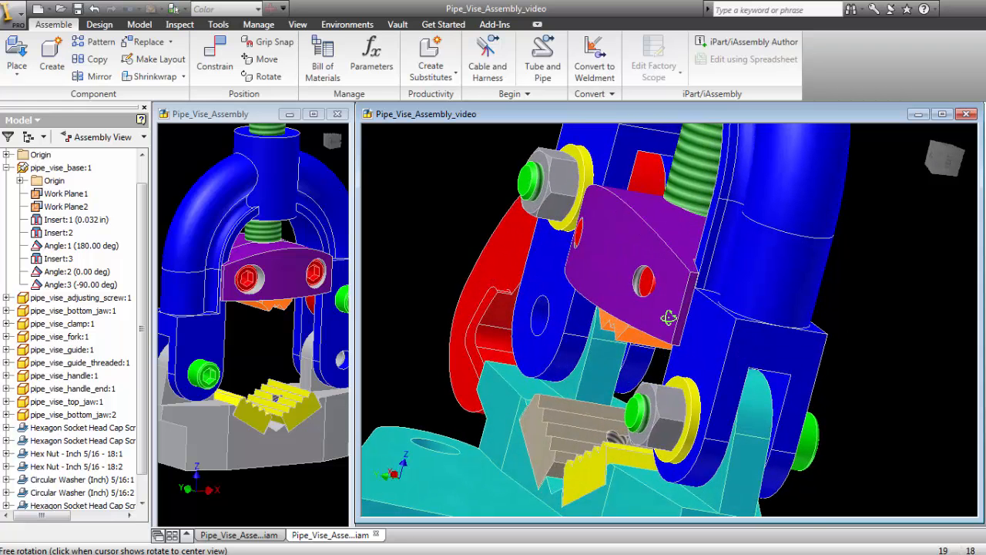
pyautogui.click(182, 176)
pyautogui.keyDown('shift'); pyautogui.moveTo(278, 310); pyautogui.dragTo(228, 201, button='middle'); pyautogui.keyUp('shift')
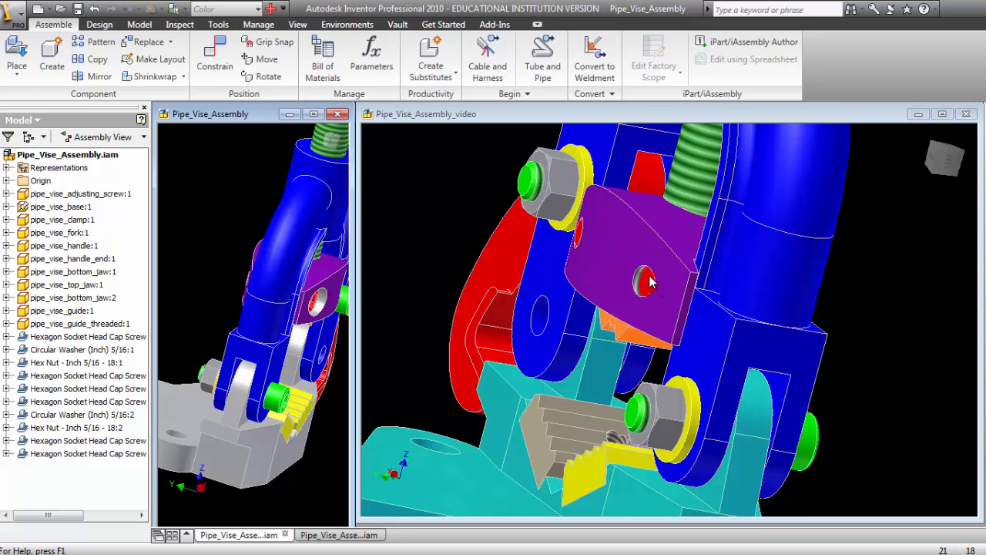
pyautogui.click(449, 194)
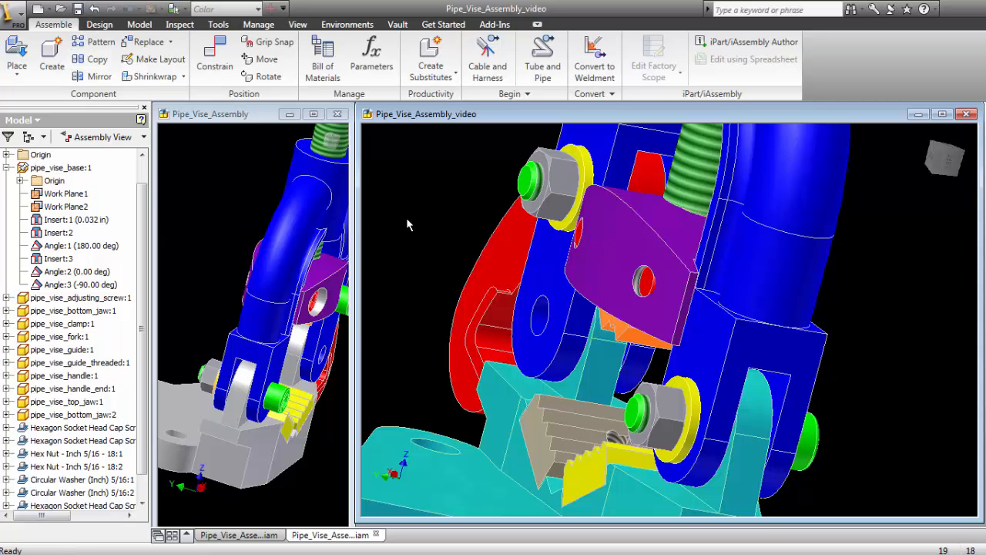
# - Measure the distance from the recessed face around a jaw screw hole under the base to the yellow bottom jaw's toothed side
pyautogui.keyDown('shift'); pyautogui.moveTo(582, 306); pyautogui.dragTo(604, 352, button='middle'); pyautogui.keyUp('shift')
pyautogui.click(739, 279)
pyautogui.click(859, 271)
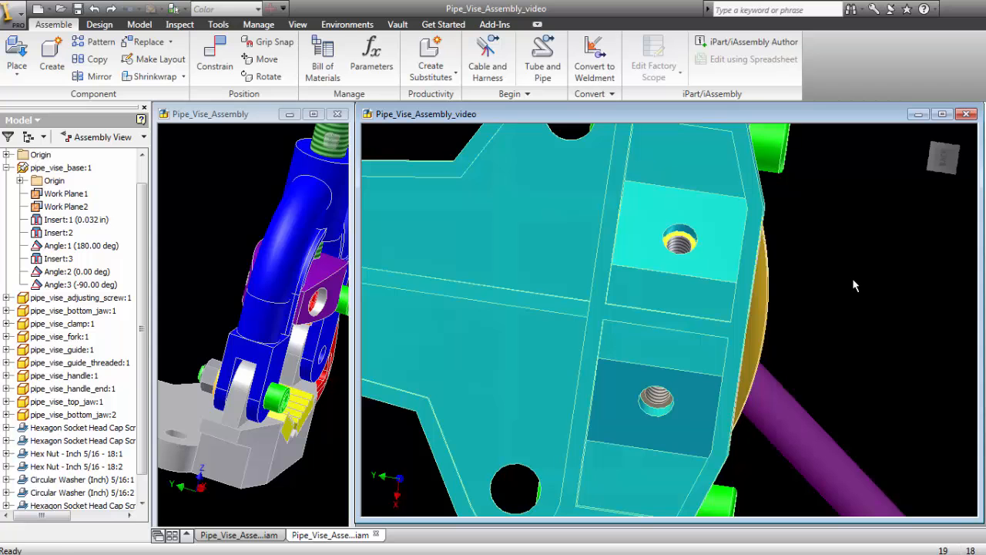
pyautogui.click(219, 25)
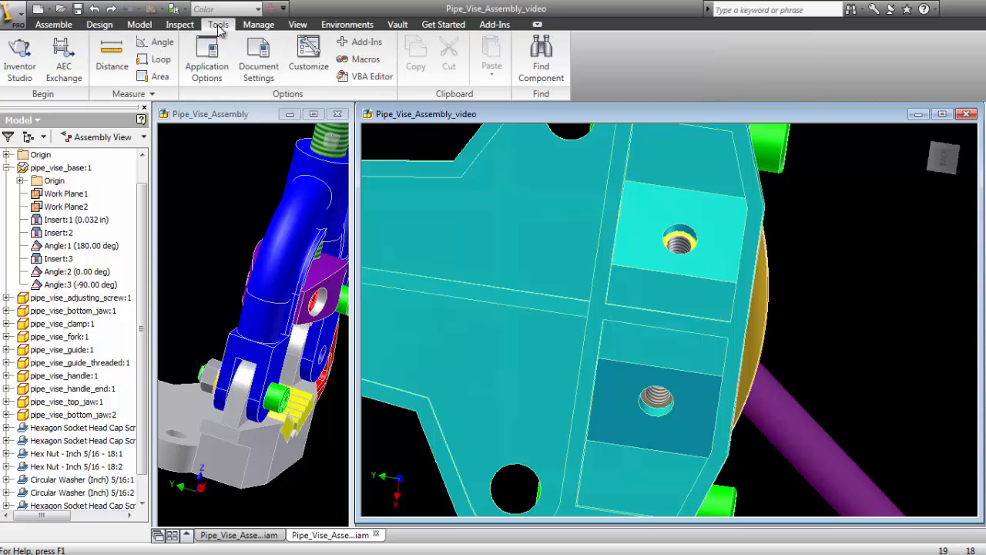
pyautogui.click(112, 55)
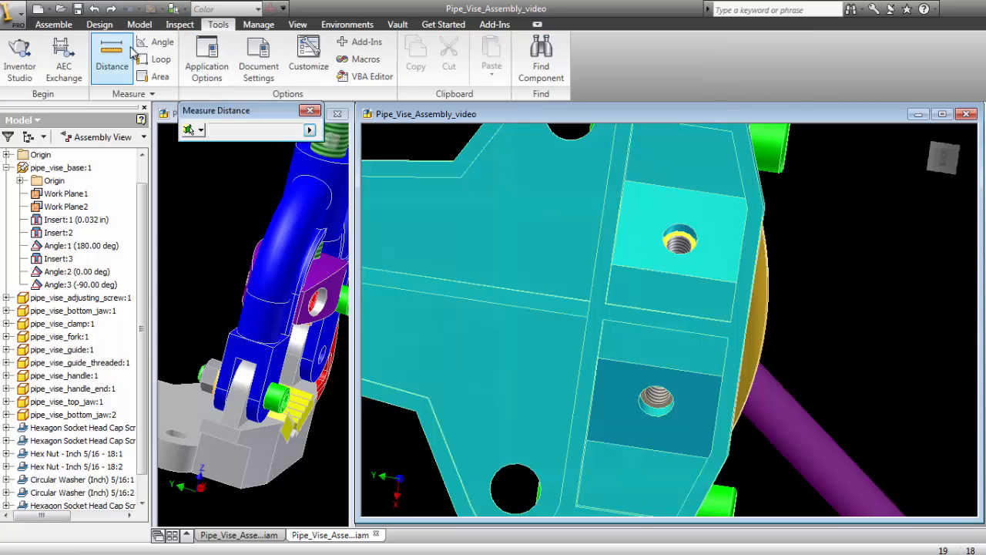
pyautogui.click(656, 226)
pyautogui.keyDown('shift'); pyautogui.moveTo(855, 296); pyautogui.dragTo(469, 293, button='middle'); pyautogui.keyUp('shift')
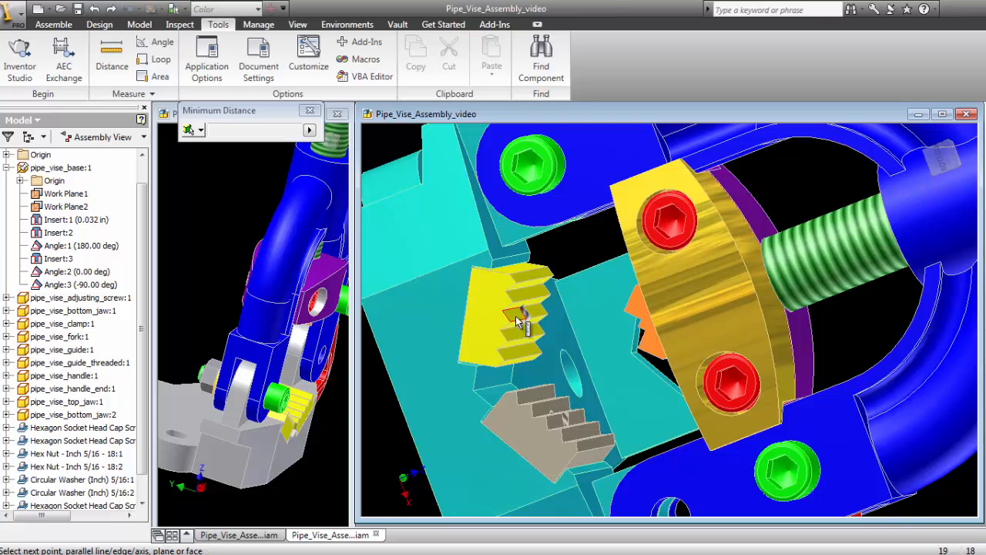
pyautogui.click(520, 324)
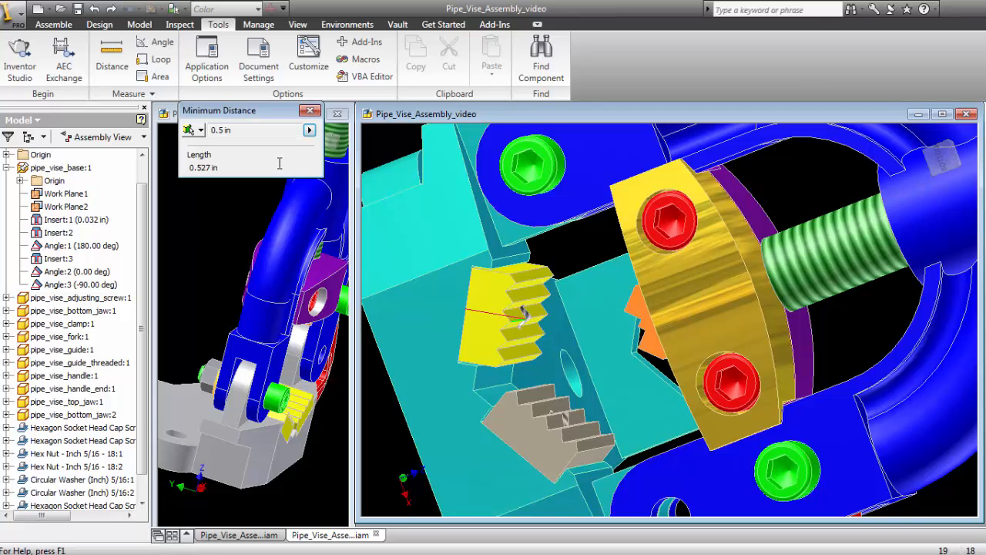
pyautogui.keyDown('shift'); pyautogui.moveTo(593, 384); pyautogui.dragTo(617, 362, button='middle'); pyautogui.keyUp('shift')
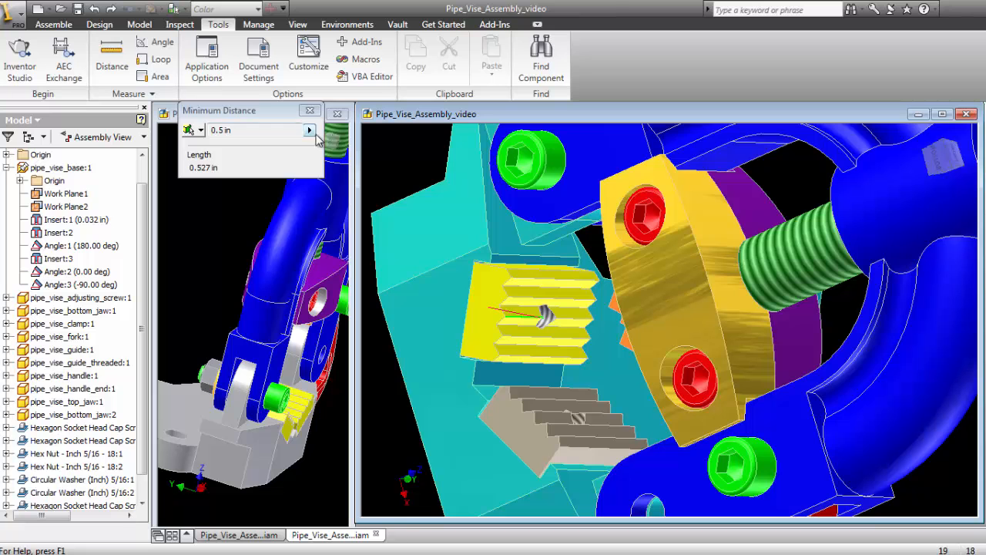
pyautogui.click(310, 111)
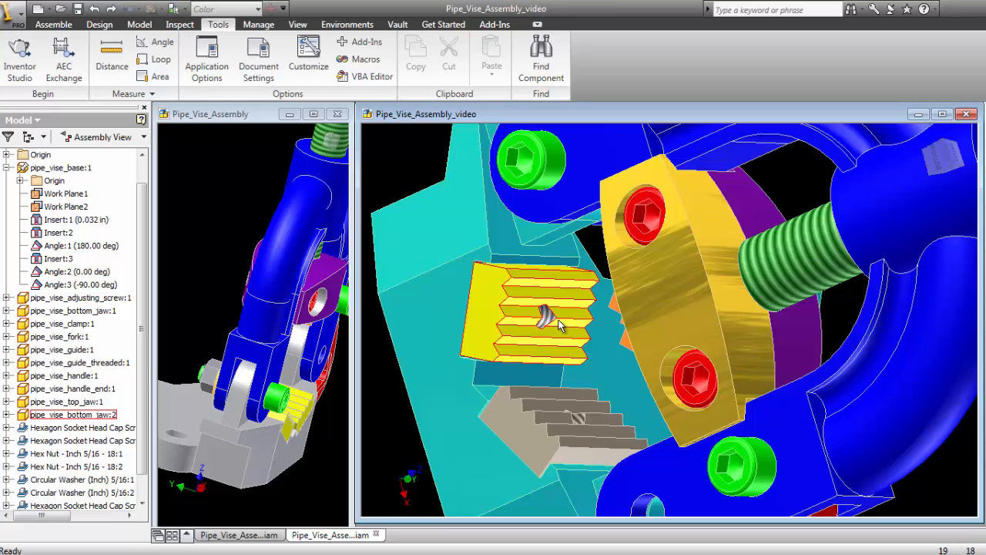
pyautogui.rightClick(401, 167)
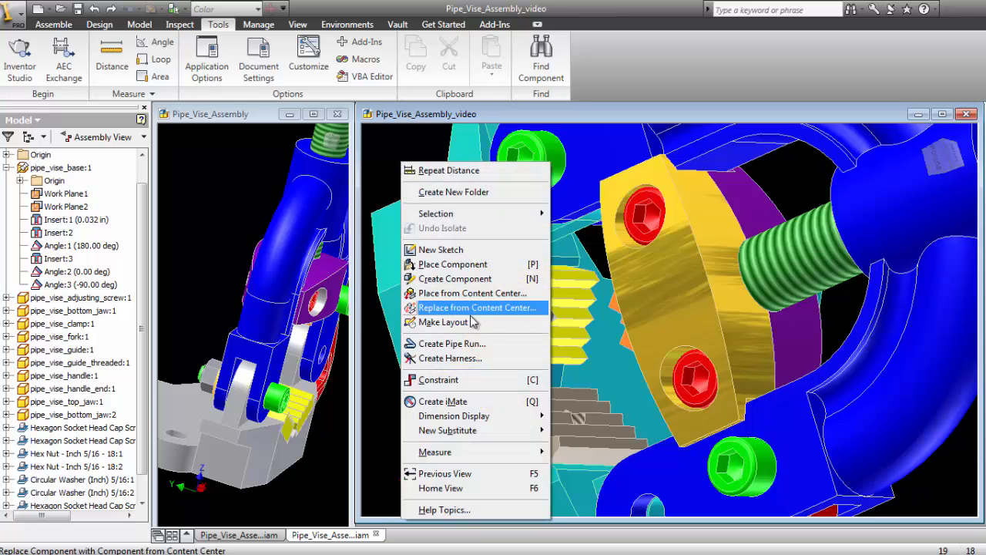
pyautogui.click(472, 294)
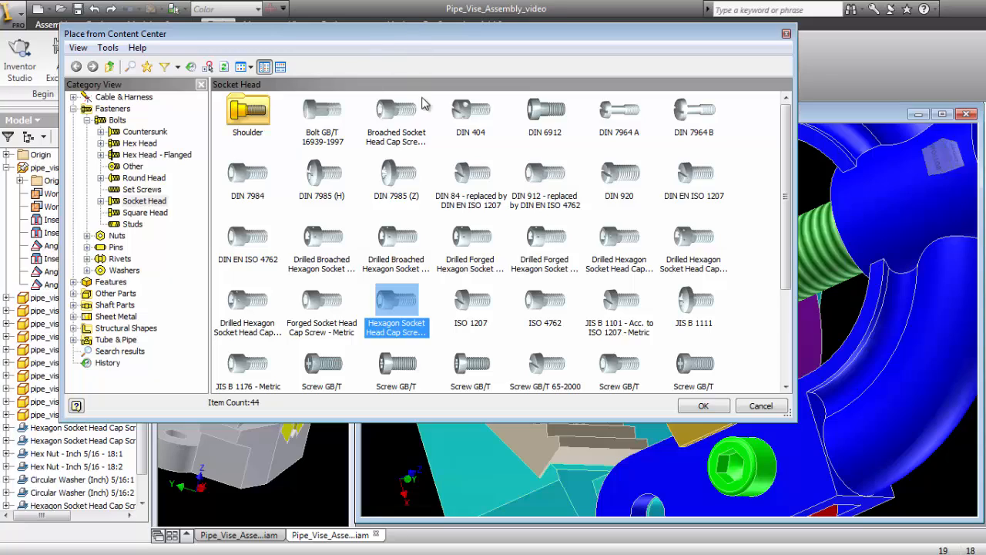
pyautogui.moveTo(408, 36); pyautogui.dragTo(453, 65)
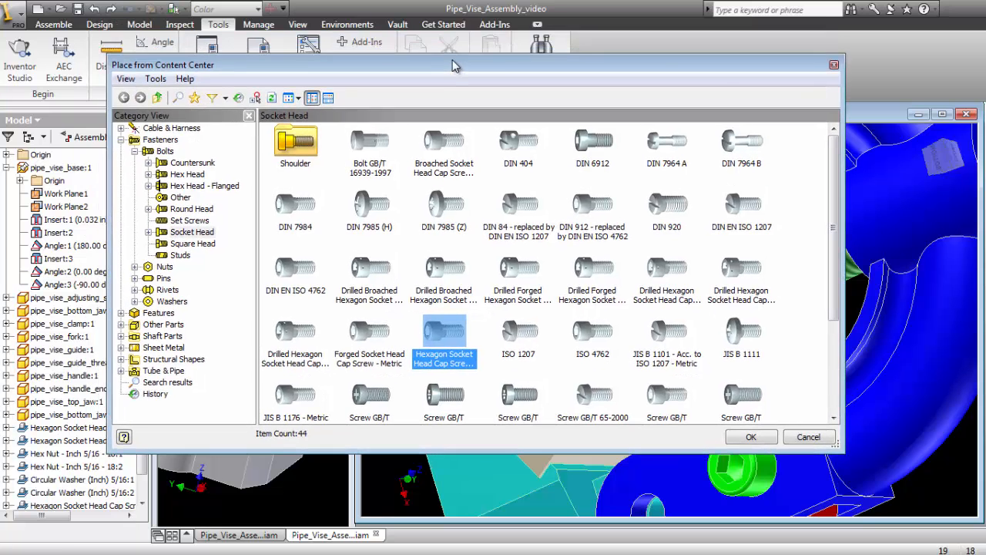
pyautogui.click(834, 65)
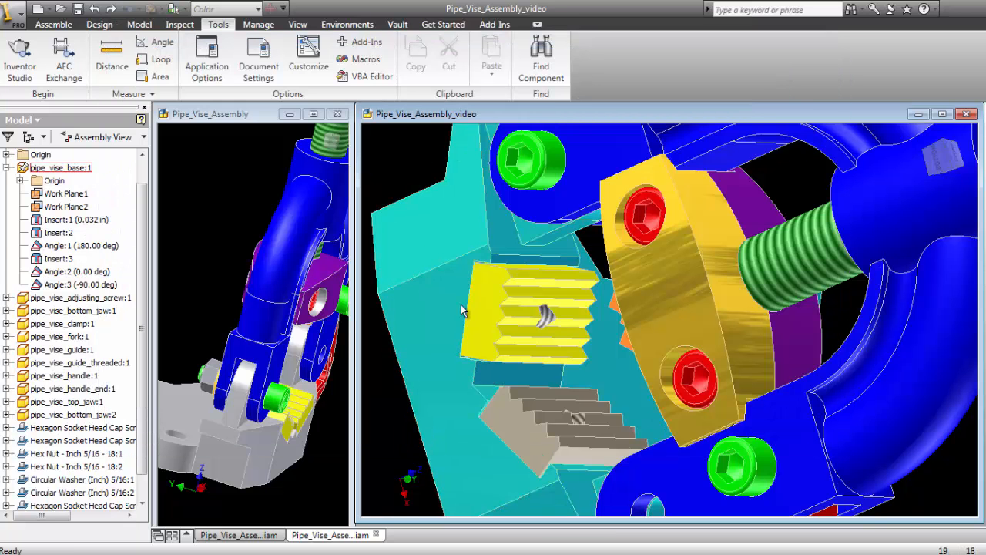
# - Open the yellow bottom jaw part and examine the dimensions in its extrusion sketch, then exit the sketch
pyautogui.click(483, 318)
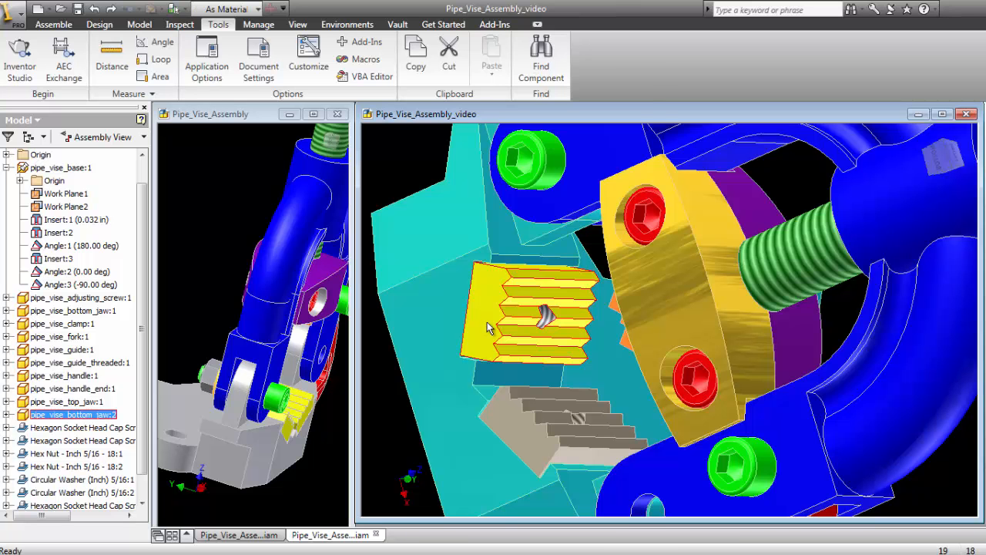
pyautogui.rightClick(487, 328)
pyautogui.click(514, 134)
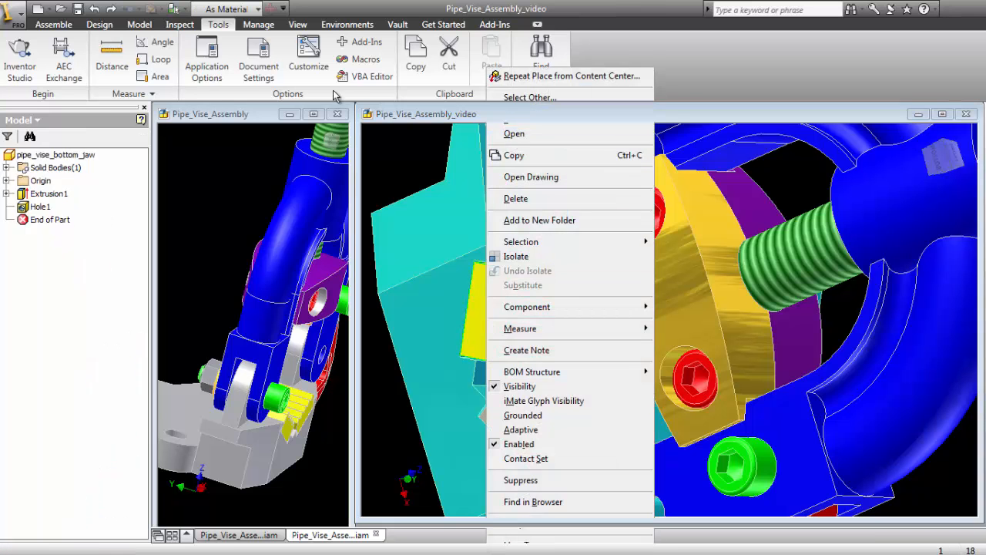
pyautogui.doubleClick(22, 197)
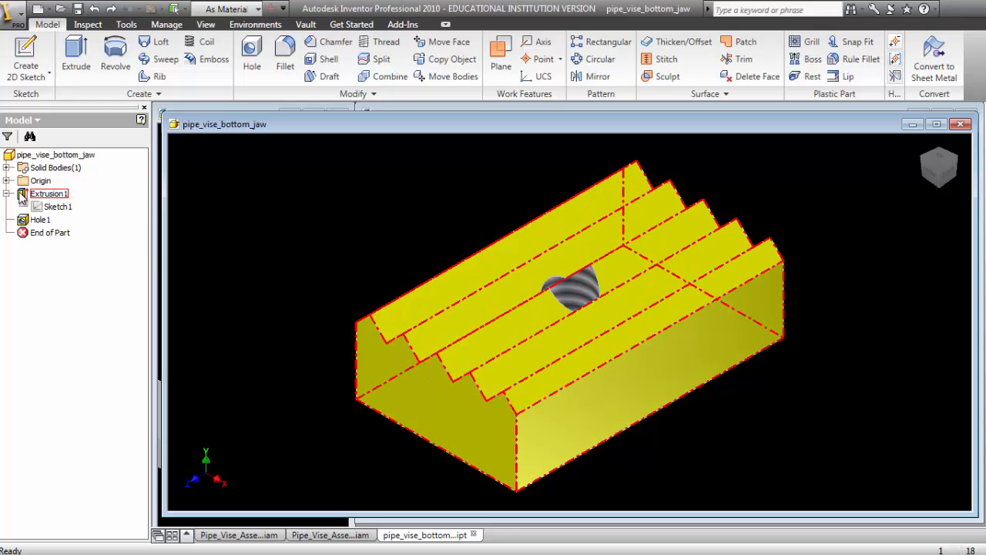
pyautogui.rightClick(22, 197)
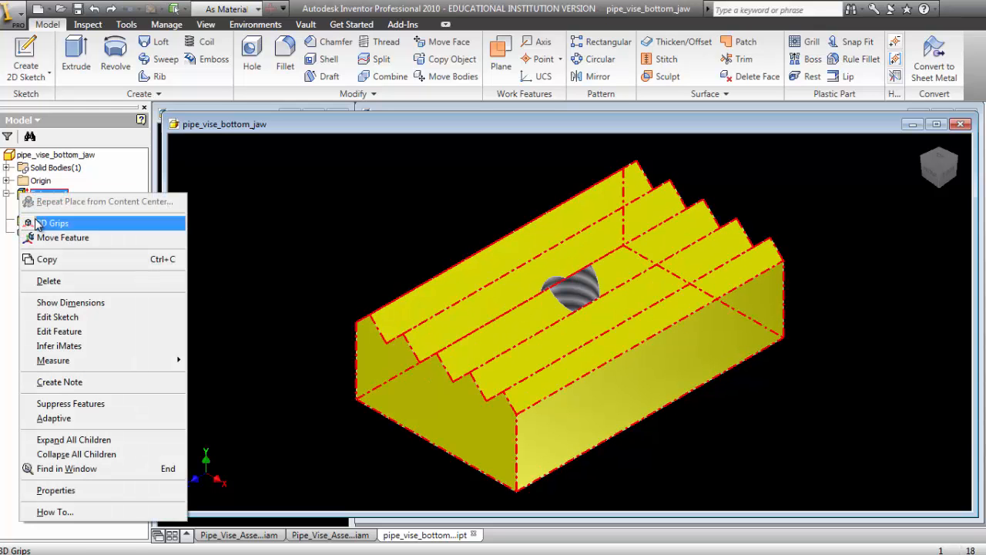
pyautogui.click(77, 317)
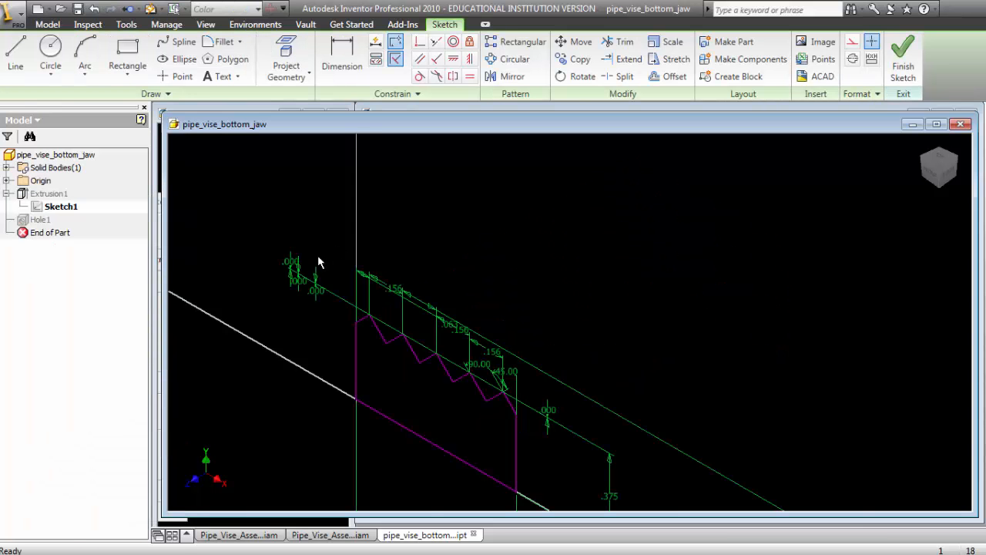
pyautogui.rightClick(264, 181)
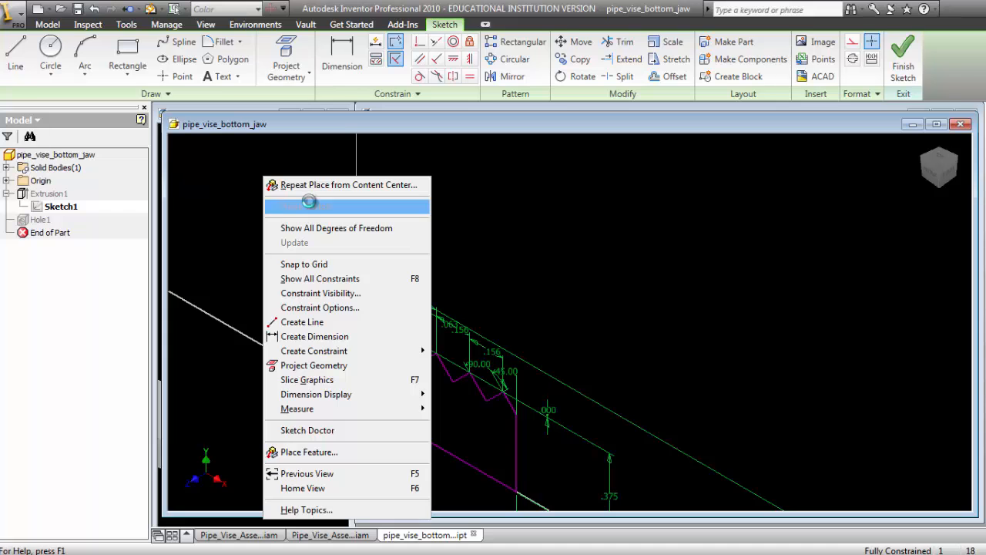
pyautogui.click(306, 206)
# - Examine the thread size and designation of the bottom jaw's threaded hole without changing its settings
pyautogui.rightClick(39, 220)
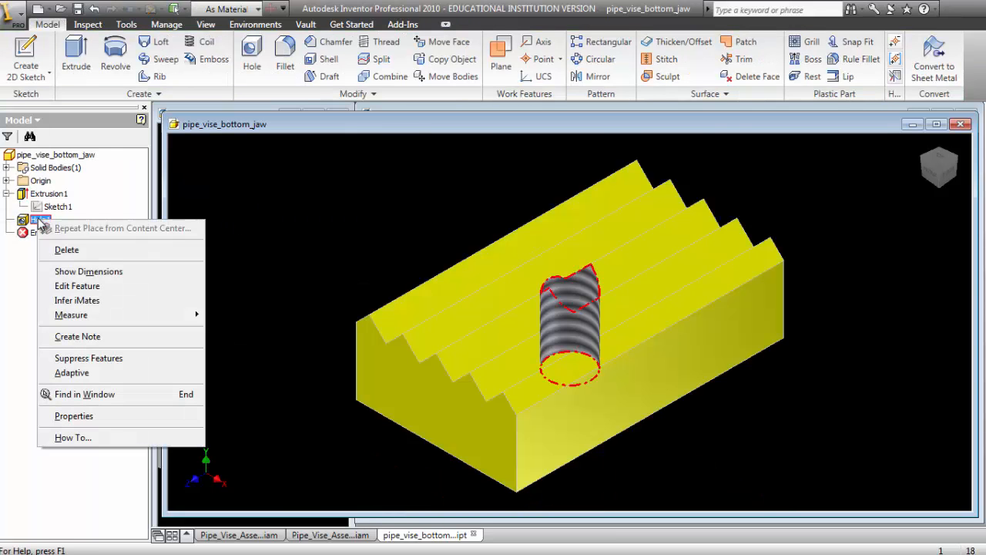
pyautogui.click(85, 286)
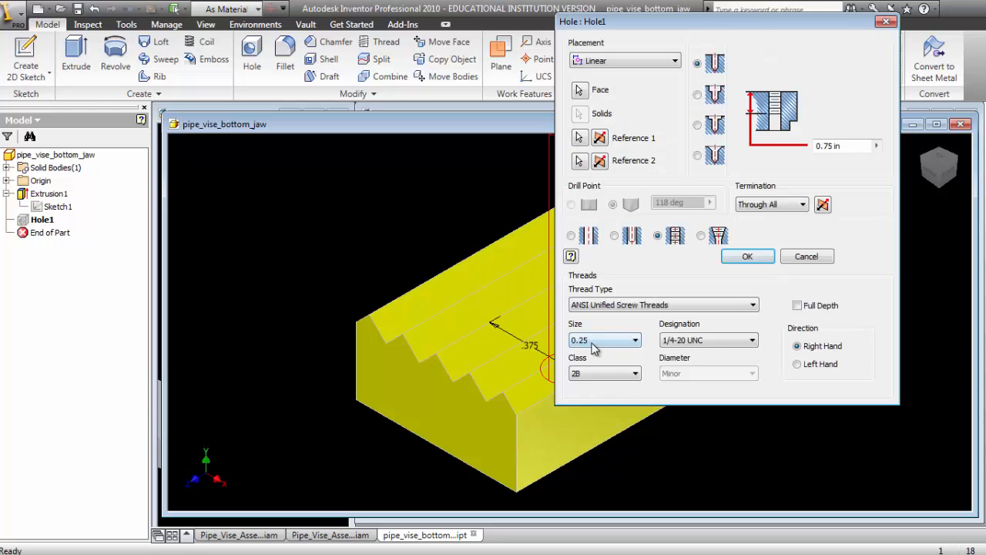
pyautogui.click(888, 22)
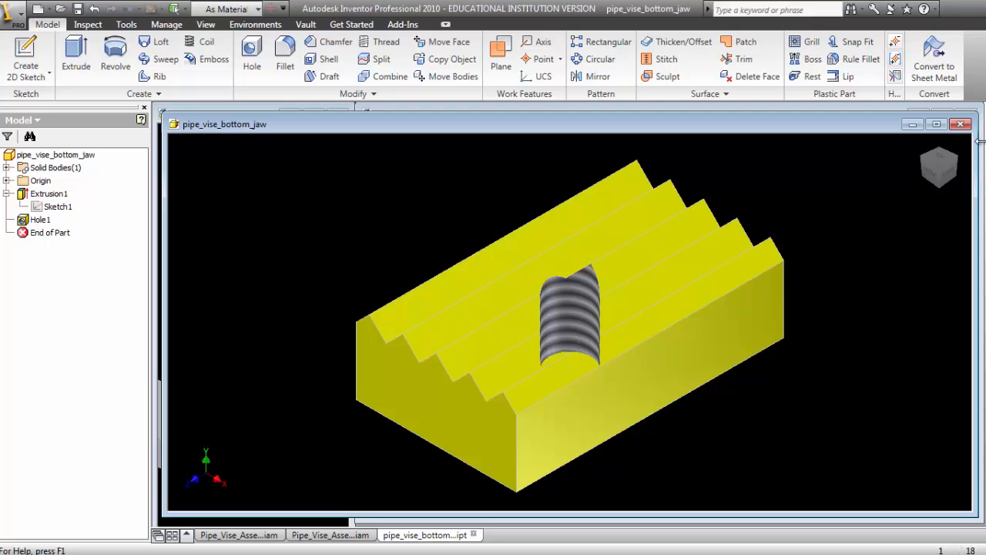
# - Close the bottom jaw part without saving and choose the Hexagon Socket Head Cap Screw - Inch family from the Content Center
pyautogui.click(960, 125)
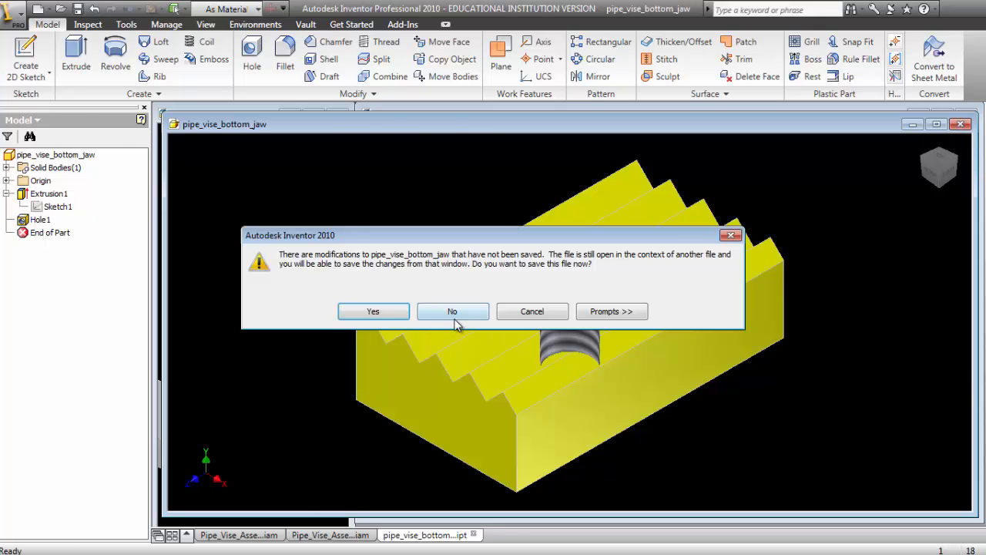
pyautogui.click(453, 313)
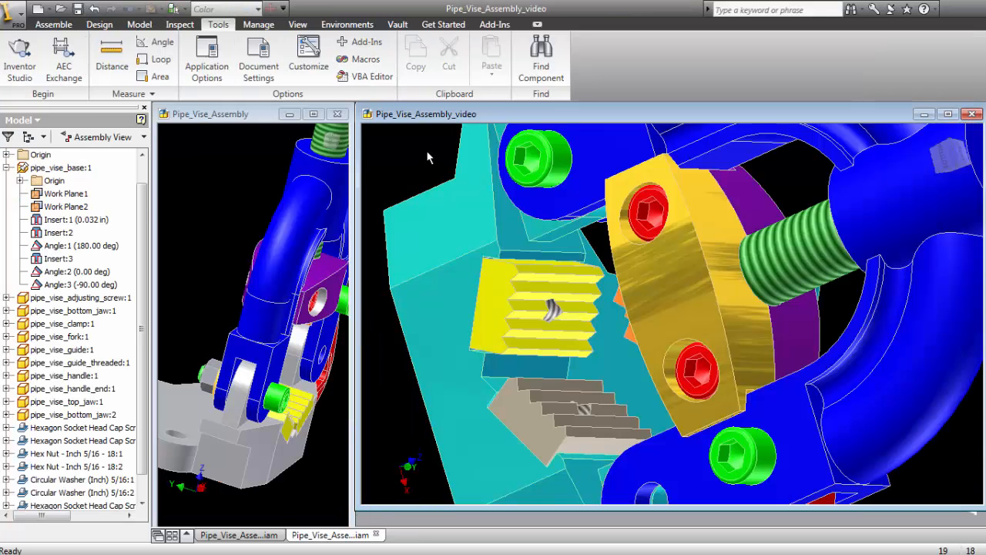
pyautogui.rightClick(401, 151)
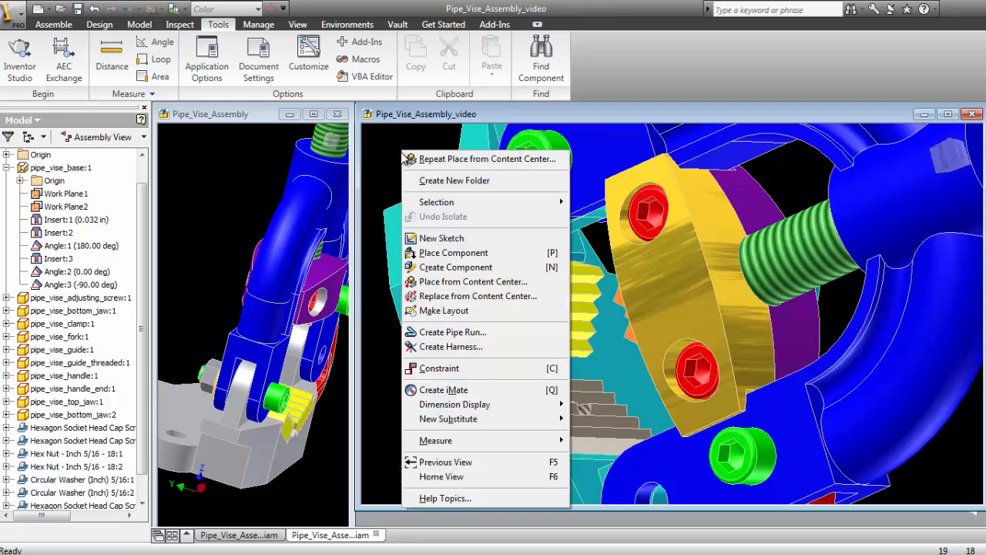
pyautogui.click(453, 283)
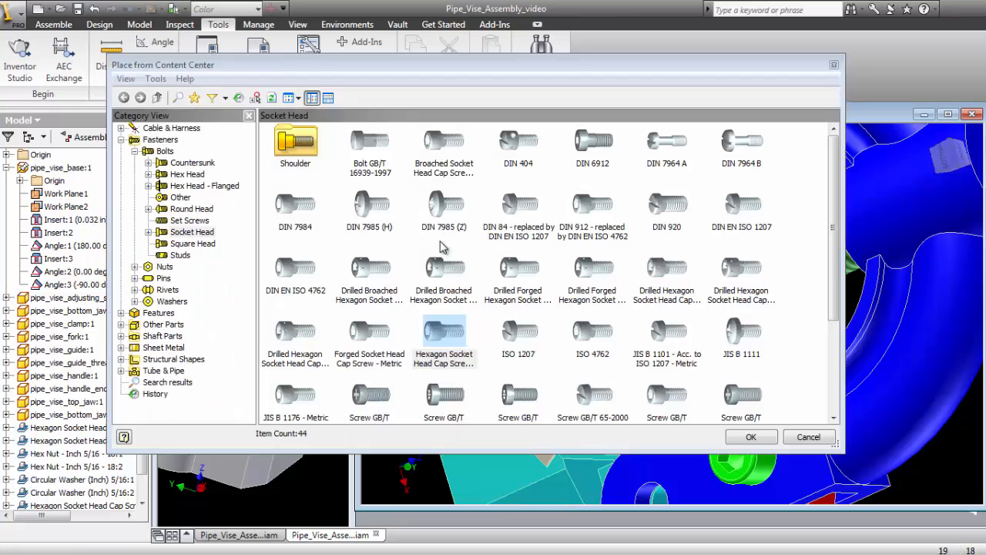
pyautogui.doubleClick(443, 337)
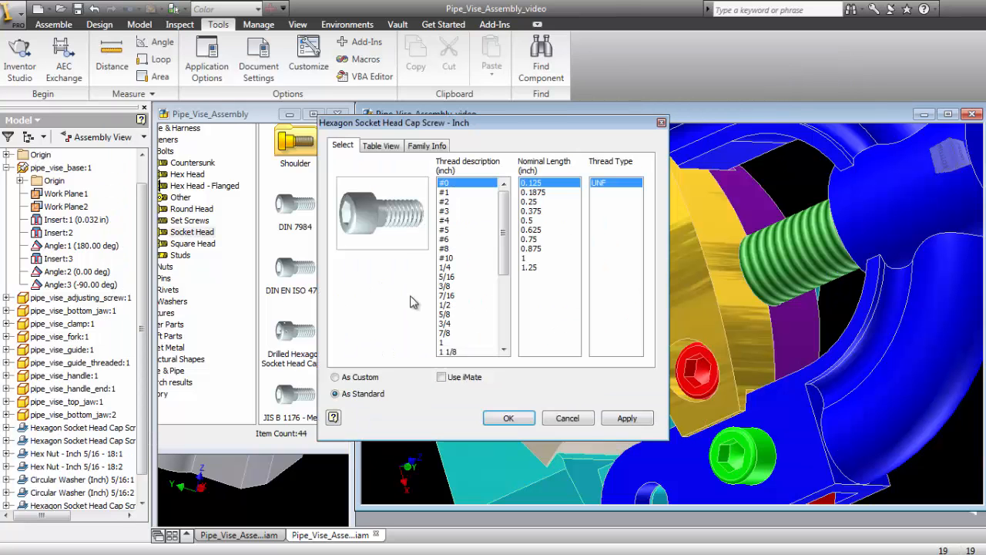
# - Place two 1/4 UNC cap screws with a nominal length of 0.4375 inch in the assembly near the base
pyautogui.click(445, 267)
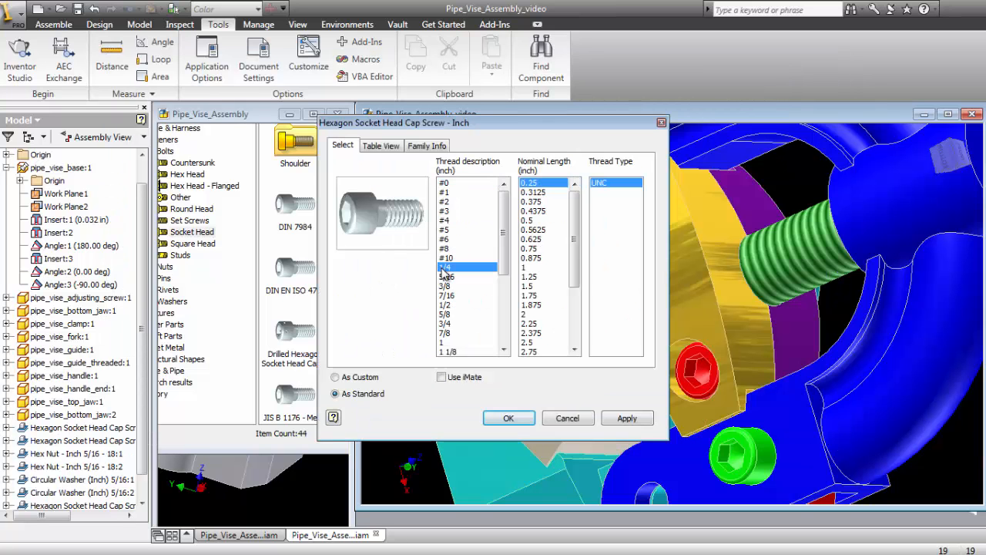
pyautogui.click(539, 211)
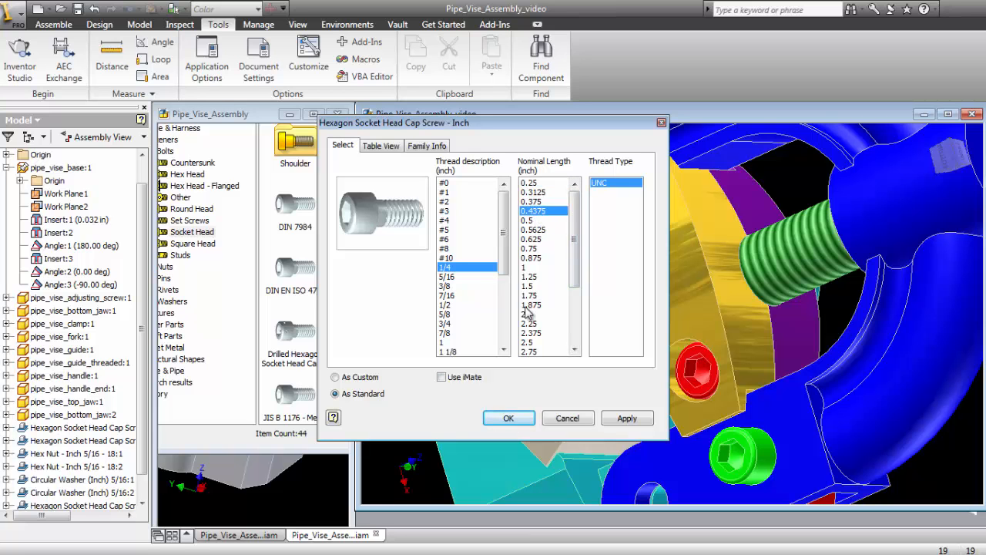
pyautogui.click(510, 418)
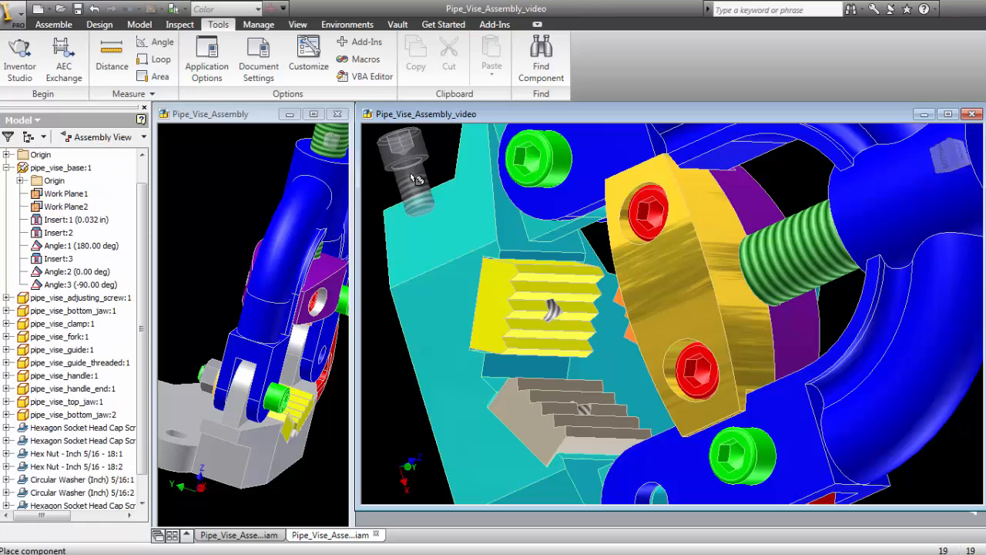
pyautogui.click(429, 178)
pyautogui.click(392, 186)
pyautogui.rightClick(393, 187)
pyautogui.click(416, 198)
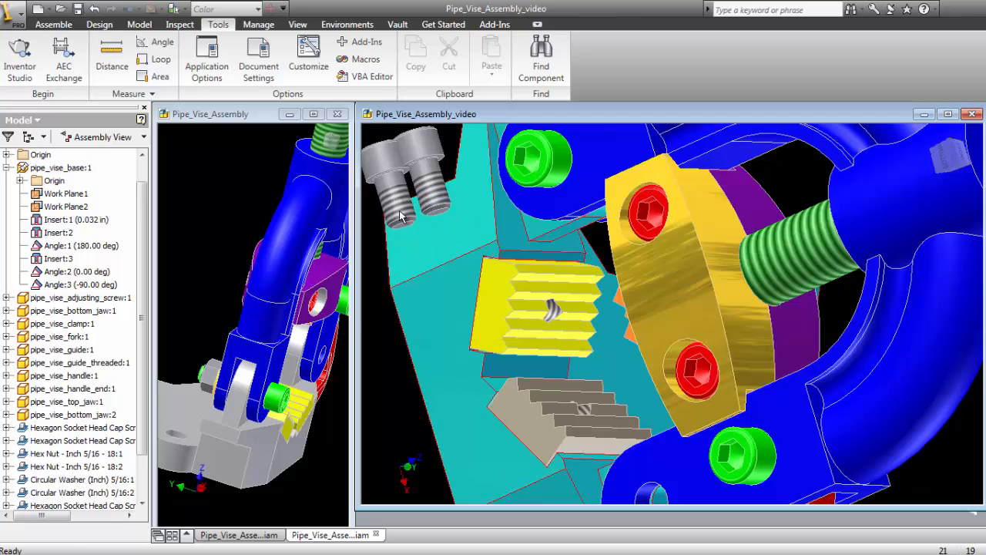
# - Set the color style of the first newly placed 1/4 inch cap screw to Magenta
pyautogui.moveTo(434, 159); pyautogui.dragTo(454, 155)
pyautogui.rightClick(434, 159)
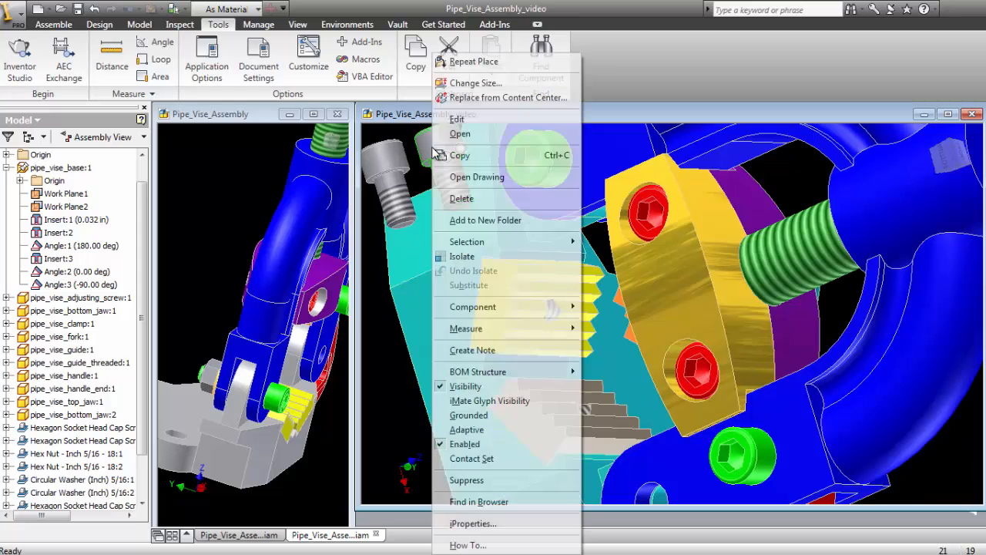
pyautogui.click(505, 501)
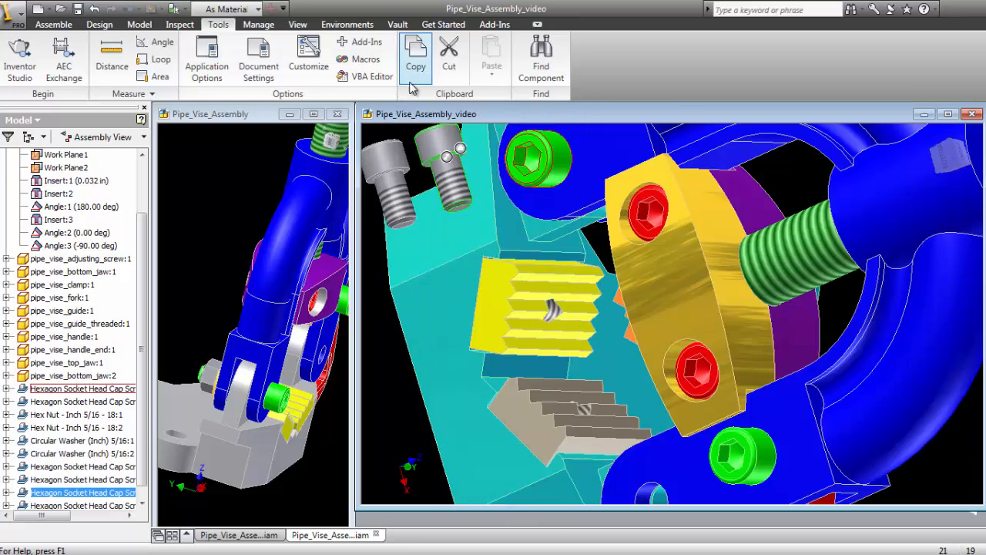
pyautogui.rightClick(428, 151)
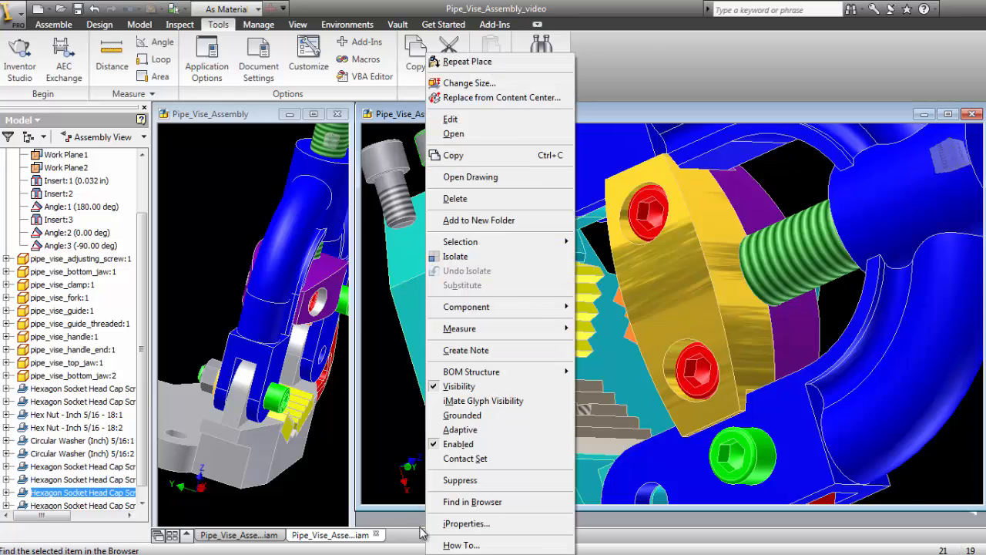
pyautogui.click(487, 524)
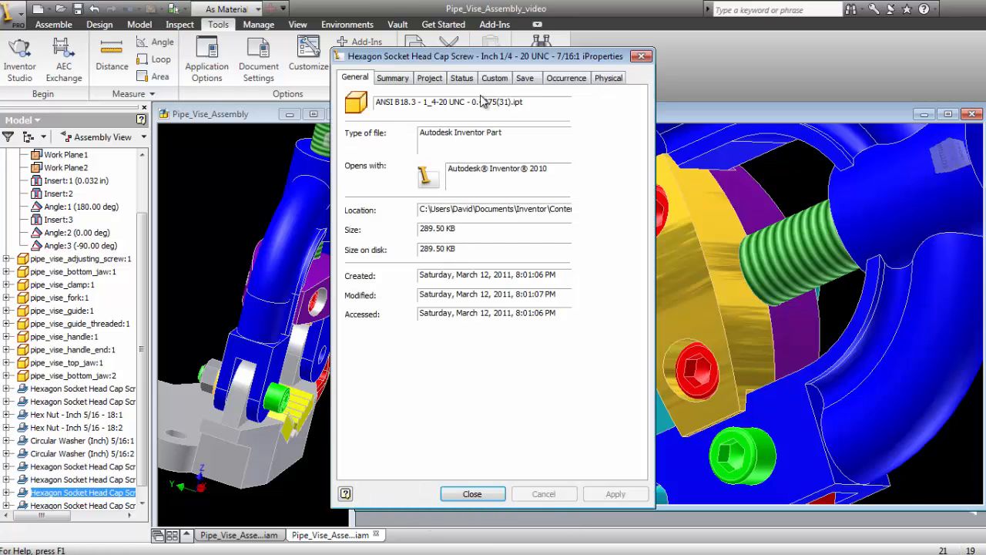
pyautogui.click(564, 78)
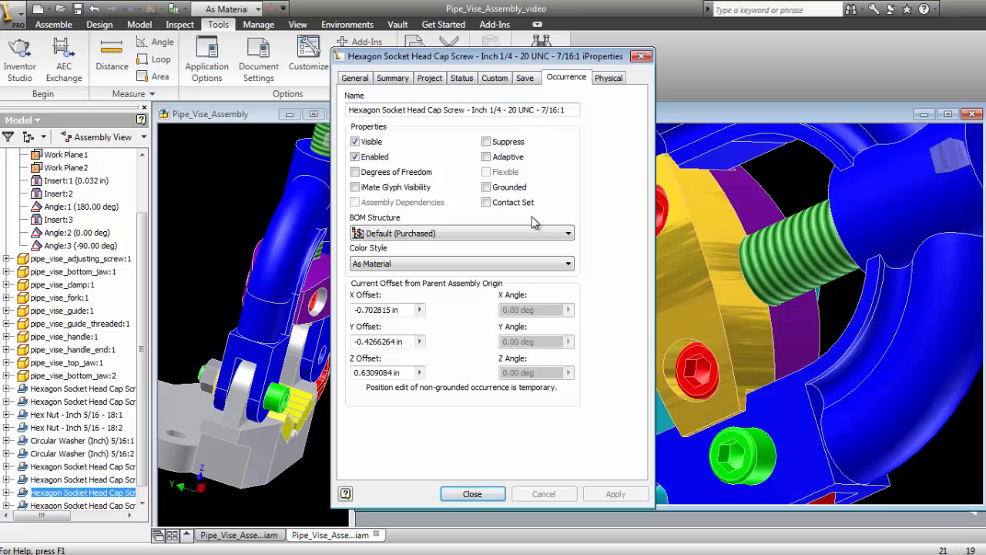
pyautogui.click(472, 264)
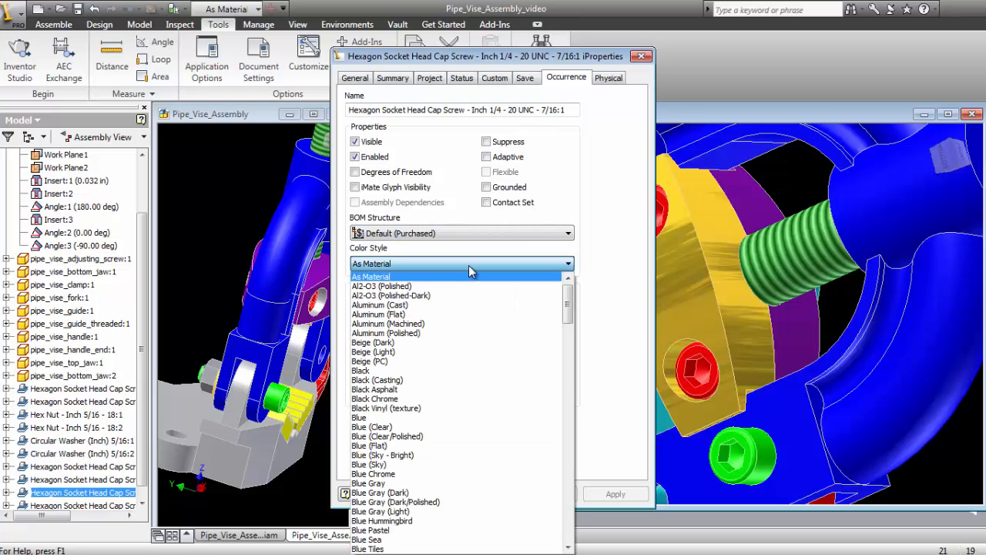
pyautogui.press('m')
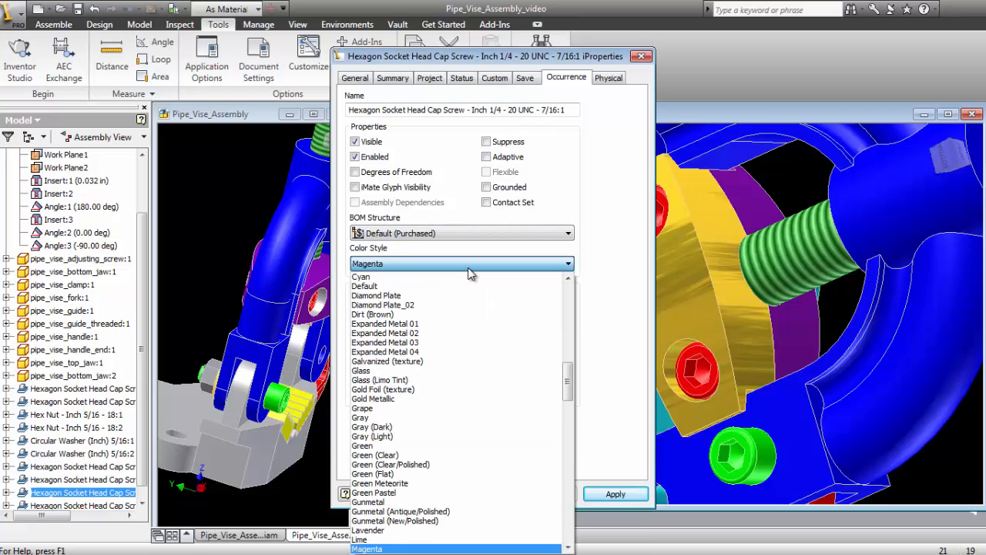
pyautogui.click(376, 264)
pyautogui.click(497, 494)
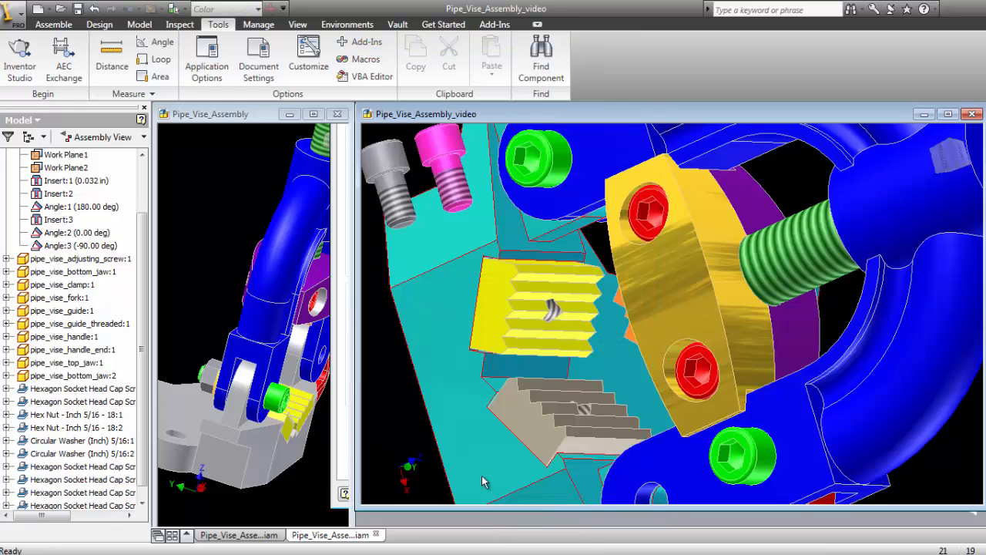
# - Set the color style of the remaining gray 1/4 inch cap screw to Magenta
pyautogui.rightClick(401, 276)
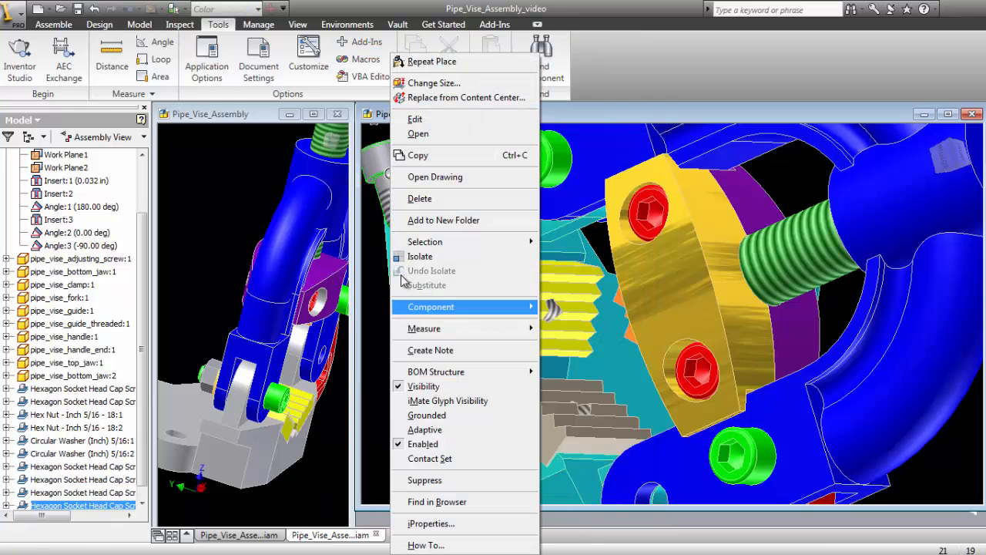
pyautogui.click(458, 524)
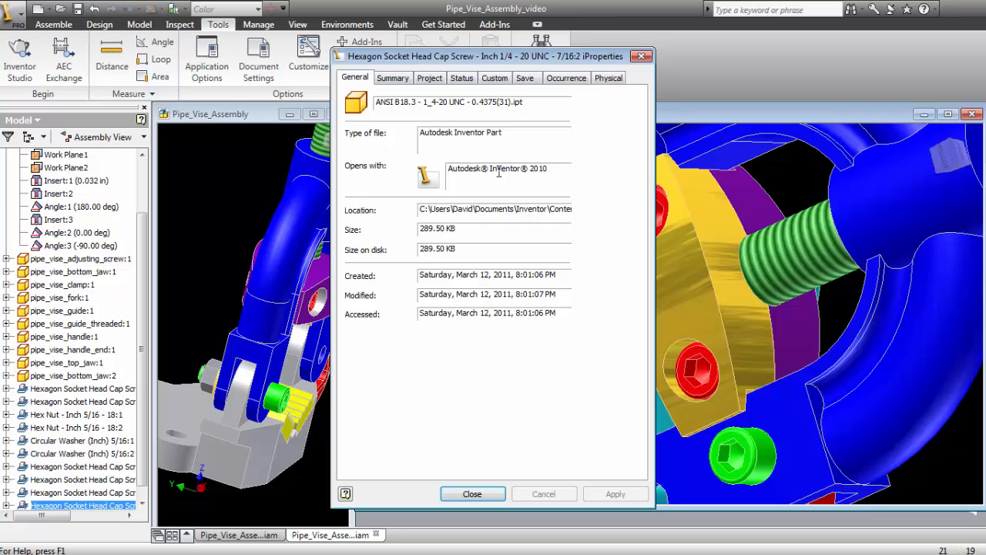
pyautogui.click(565, 79)
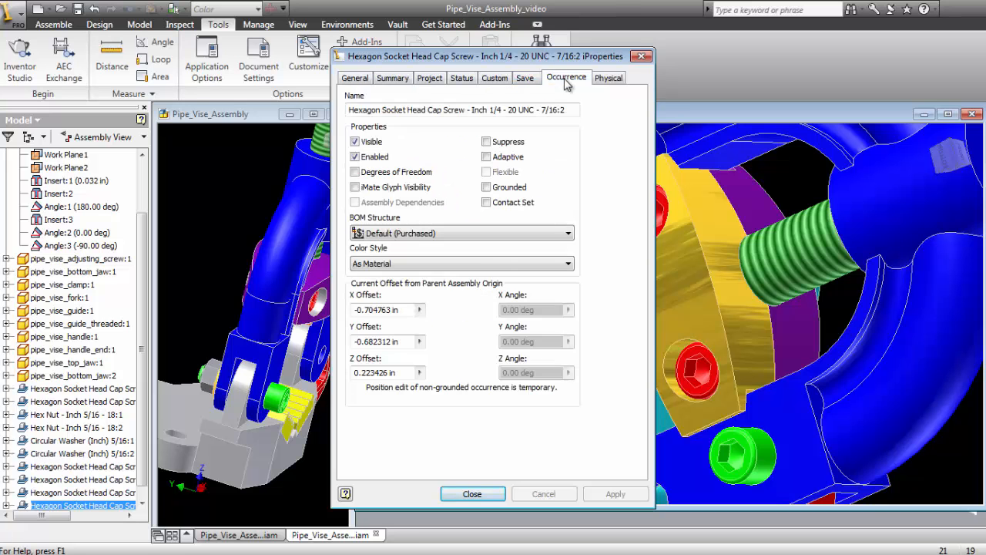
pyautogui.click(469, 264)
pyautogui.press('m')
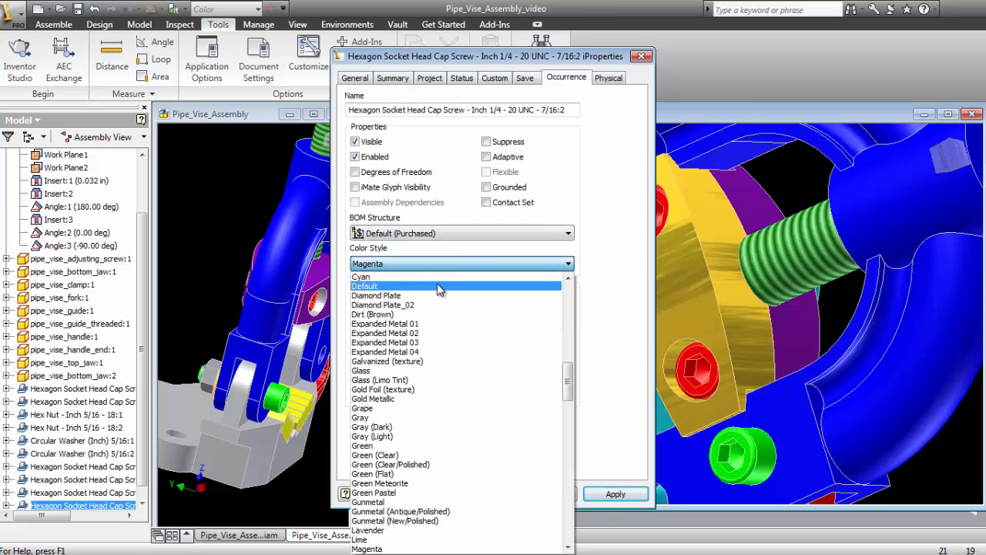
pyautogui.click(411, 269)
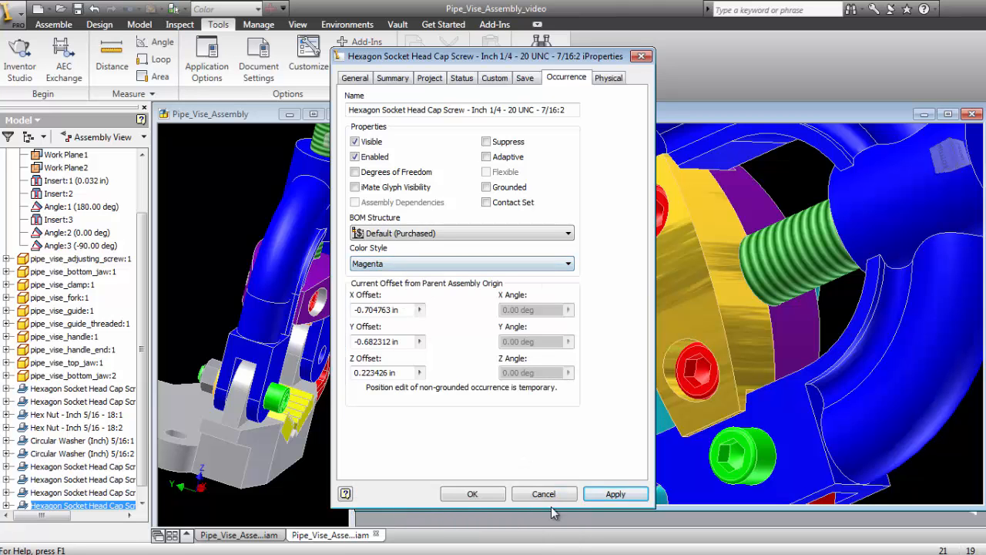
pyautogui.click(473, 494)
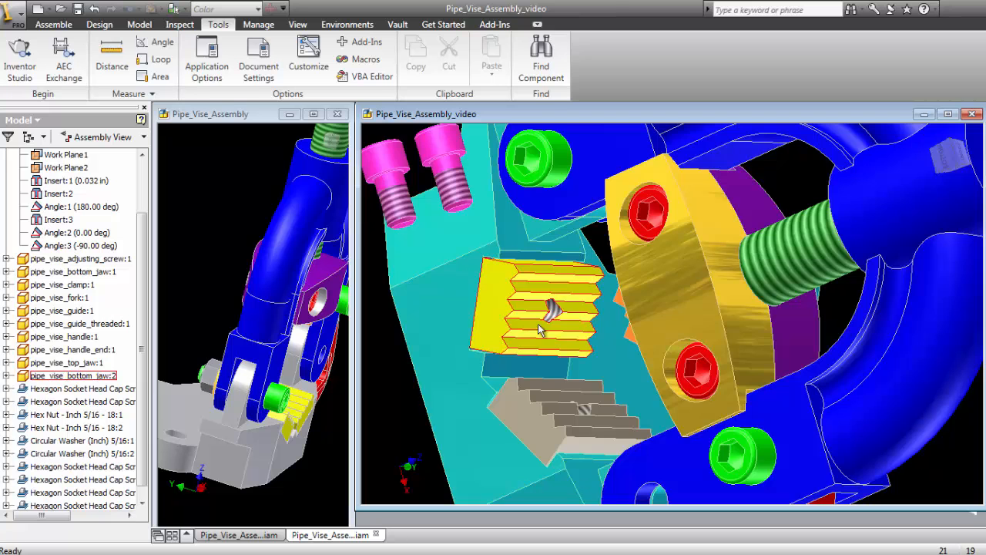
# - Move both magenta cap screws off the base into the empty space beside it, one above the other
pyautogui.scroll(3, 538, 326)
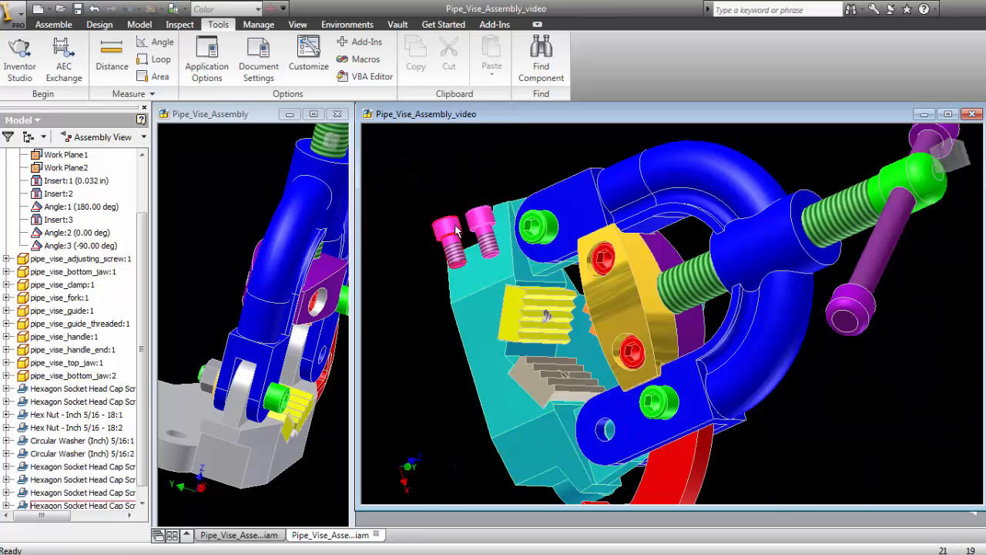
pyautogui.moveTo(456, 231); pyautogui.dragTo(408, 332)
pyautogui.moveTo(479, 222); pyautogui.dragTo(403, 272)
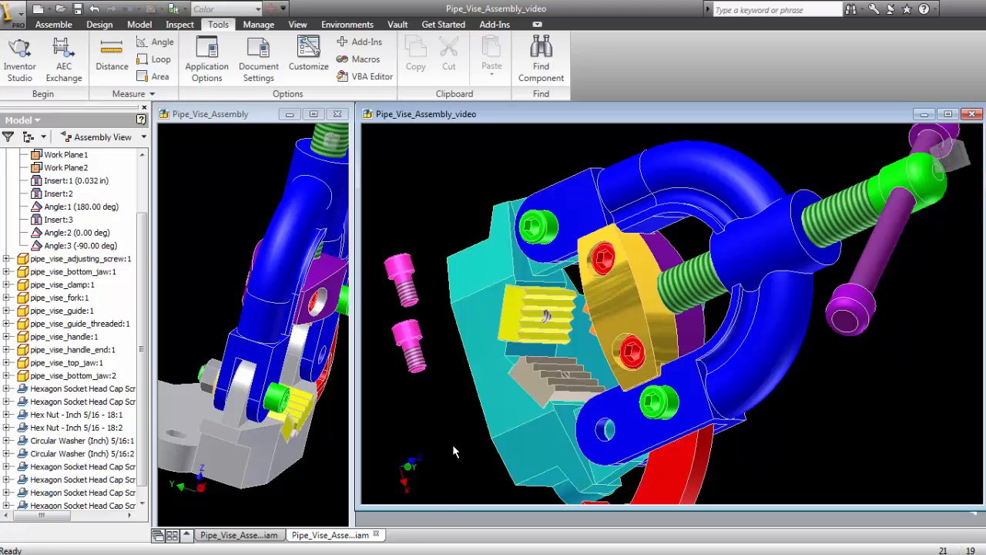
pyautogui.click(53, 24)
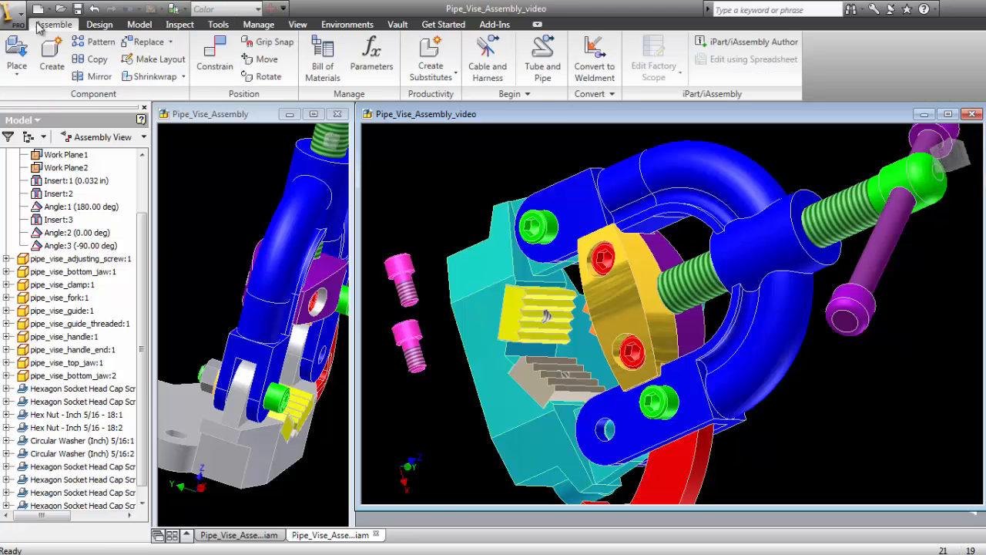
pyautogui.click(404, 273)
pyautogui.rightClick(404, 276)
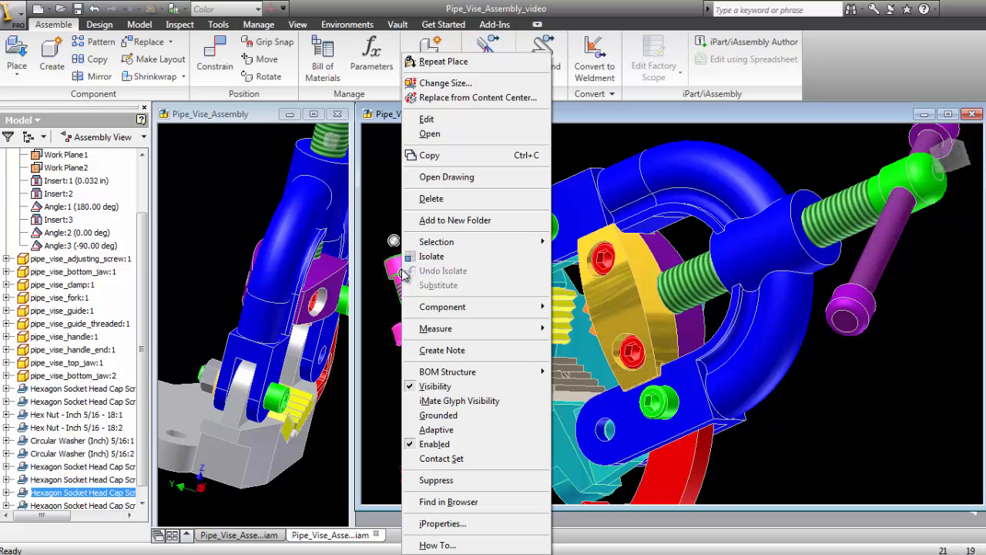
pyautogui.click(383, 193)
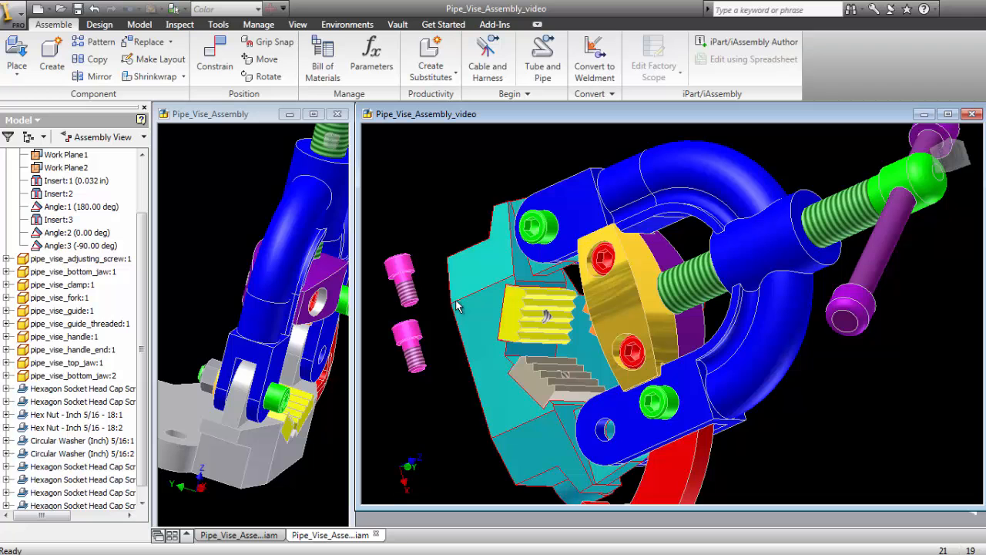
# - Seat one magenta cap screw in the yellow bottom jaw's screw hole under the base with an Insert constraint at 0.000 in offset
pyautogui.keyDown('shift'); pyautogui.moveTo(457, 306); pyautogui.dragTo(393, 218, button='middle'); pyautogui.keyUp('shift')
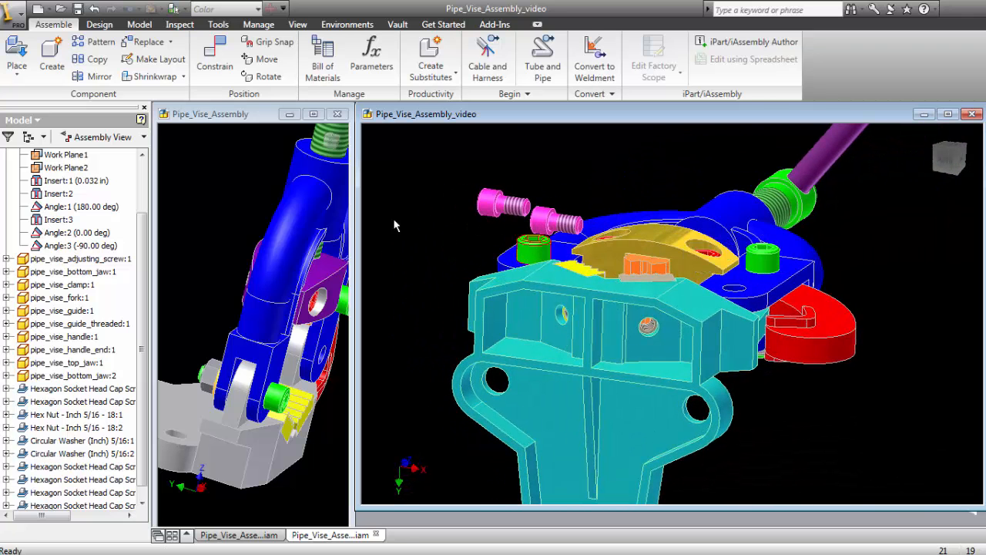
pyautogui.rightClick(385, 149)
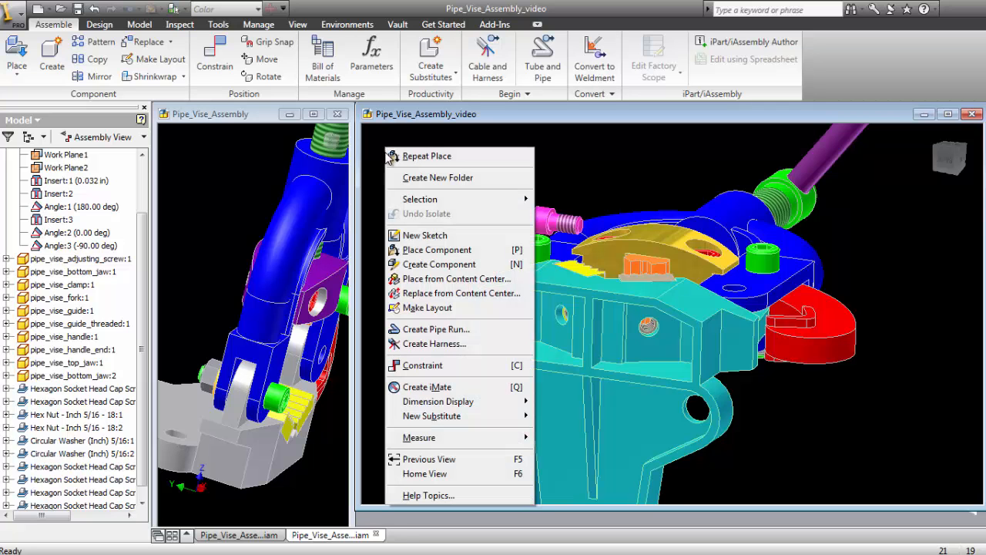
pyautogui.click(445, 366)
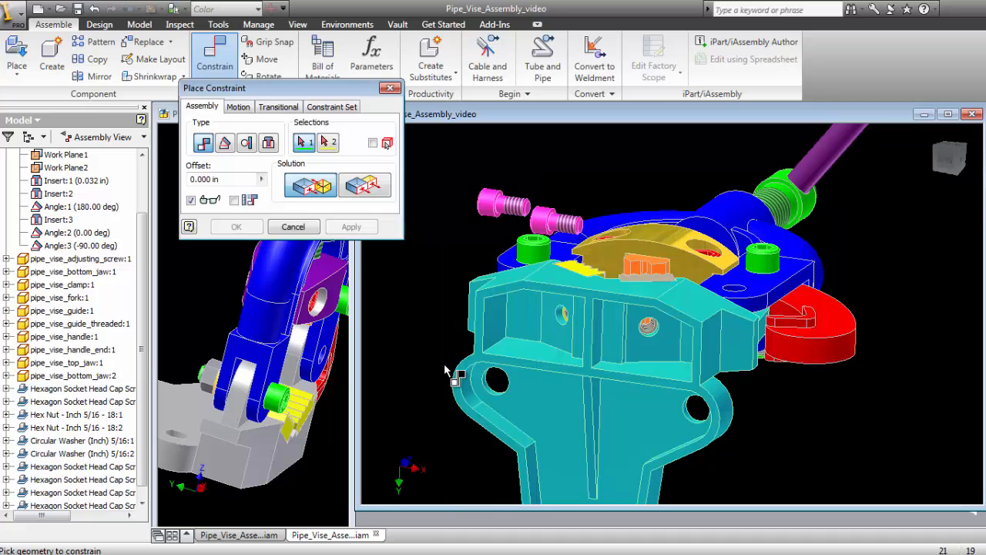
pyautogui.click(267, 144)
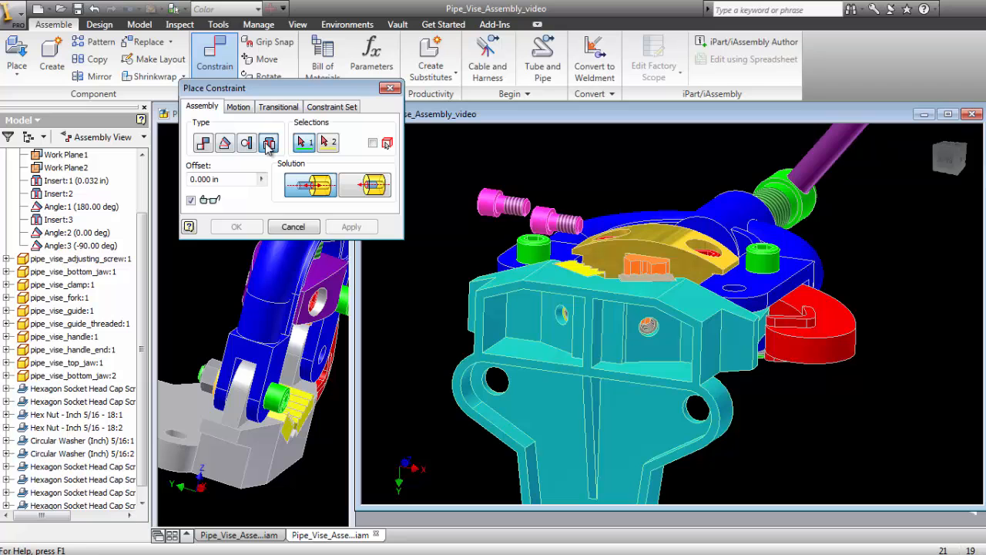
pyautogui.click(509, 218)
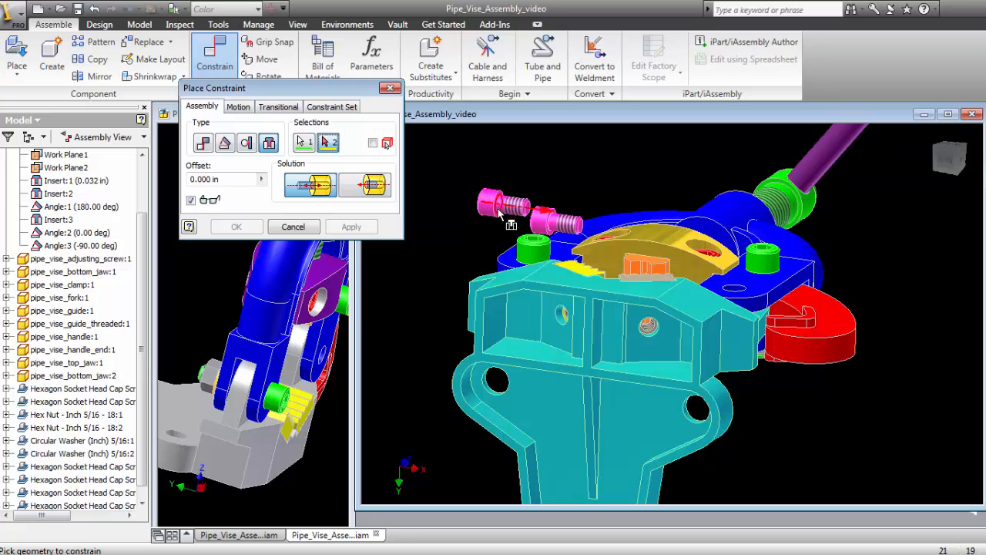
pyautogui.click(561, 324)
pyautogui.click(353, 228)
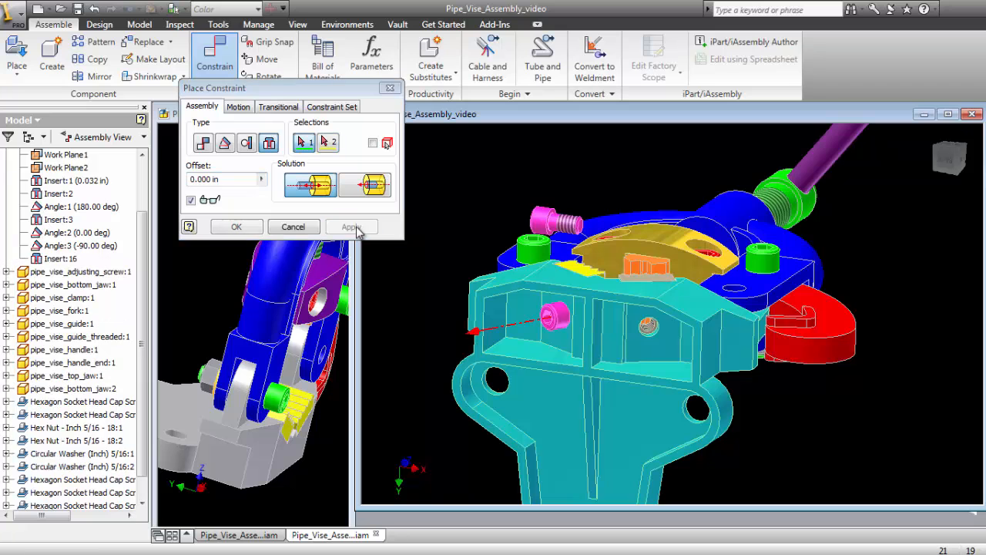
pyautogui.click(552, 219)
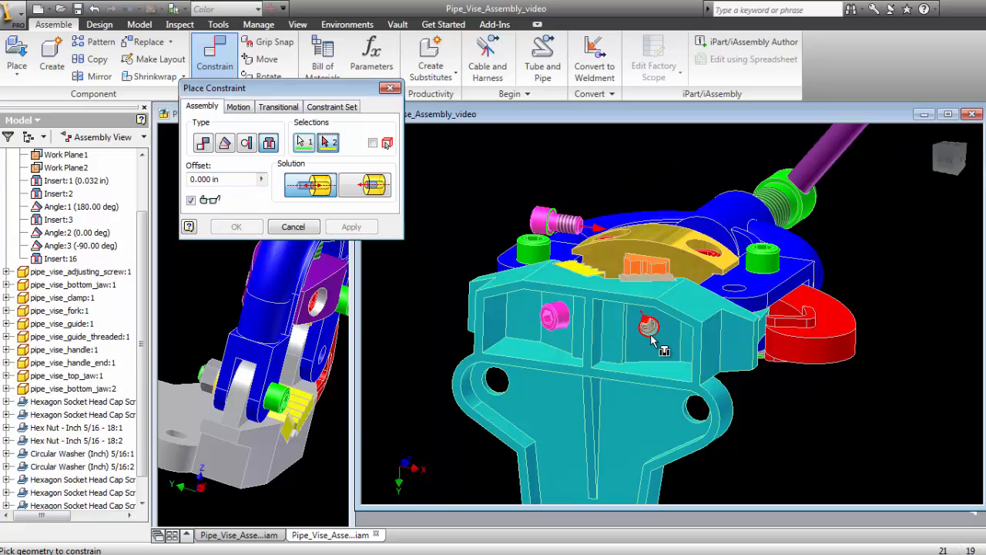
pyautogui.click(651, 338)
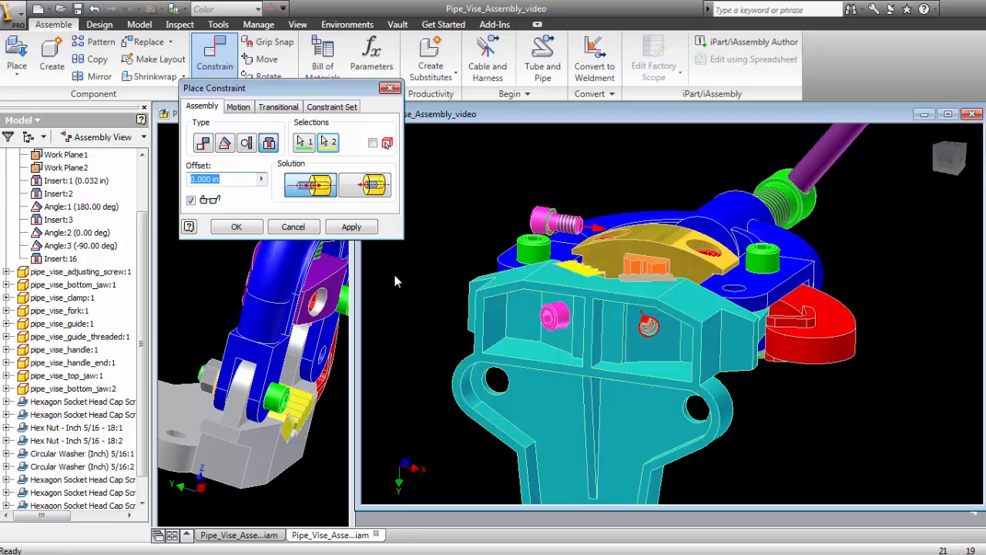
pyautogui.click(288, 229)
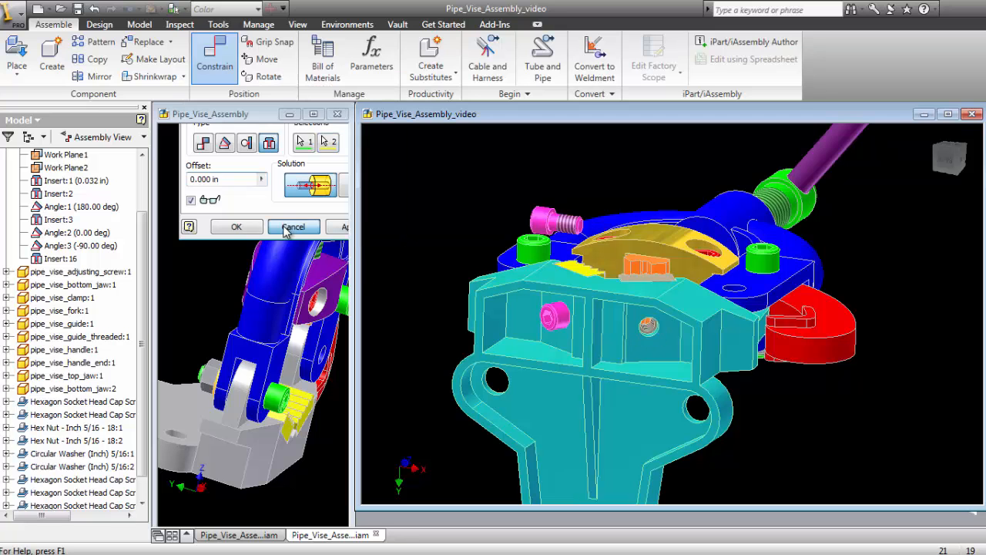
# - Seat the second magenta cap screw in the tan bottom jaw's hole under the base with an Insert constraint at 0.000 in offset
pyautogui.rightClick(420, 174)
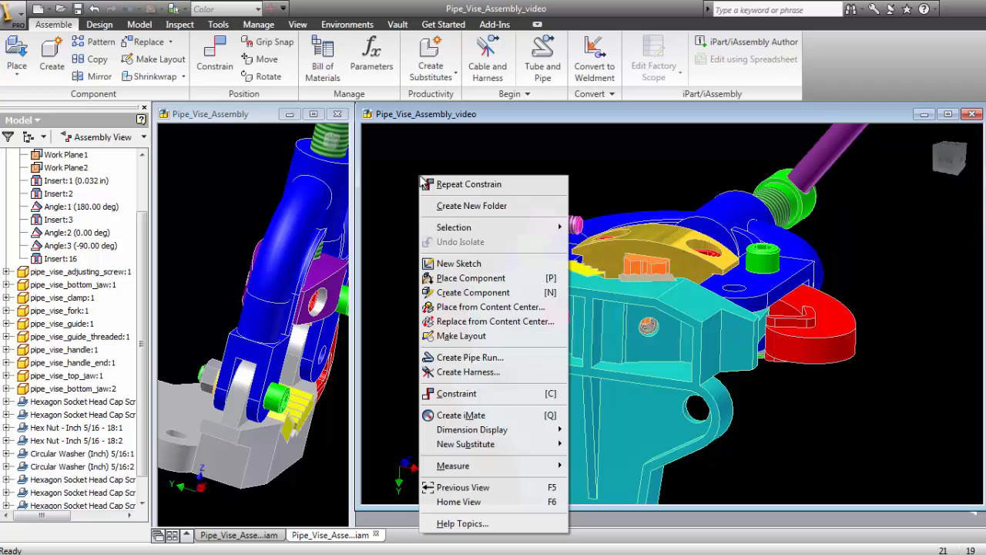
pyautogui.click(463, 394)
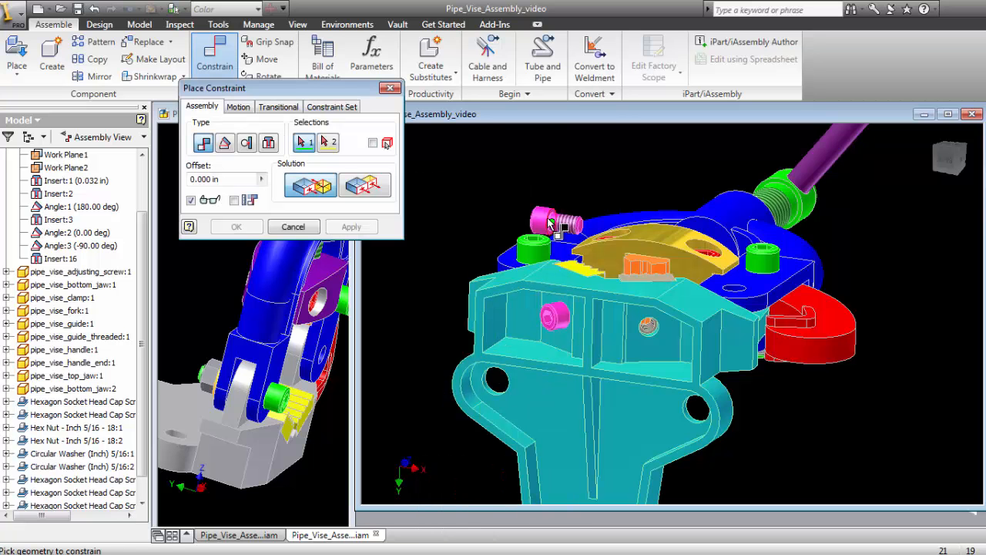
pyautogui.click(270, 144)
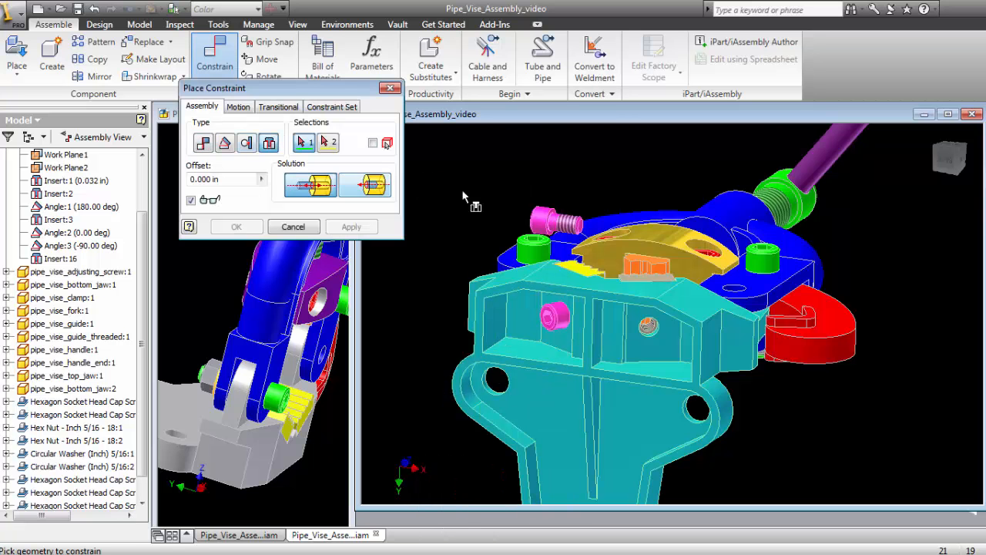
pyautogui.click(553, 222)
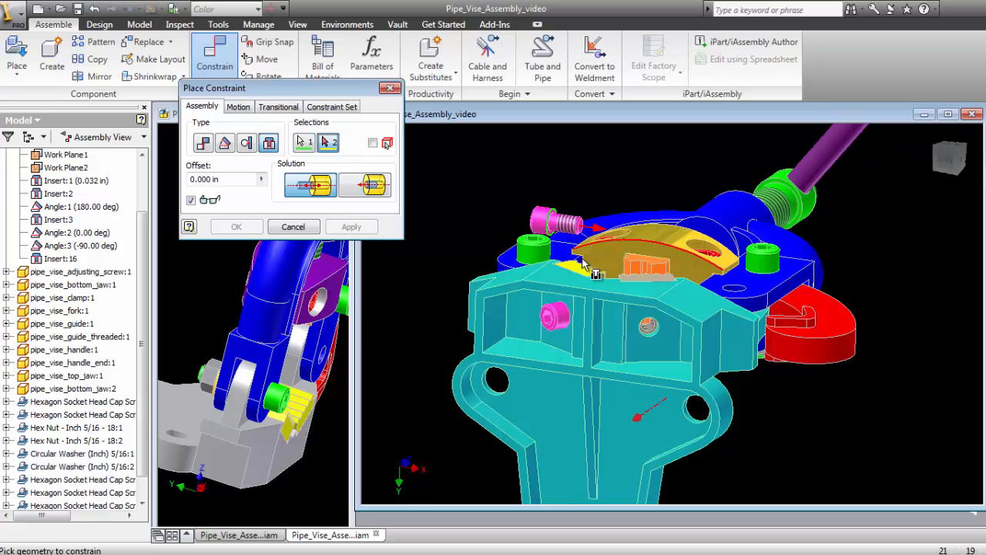
pyautogui.click(649, 327)
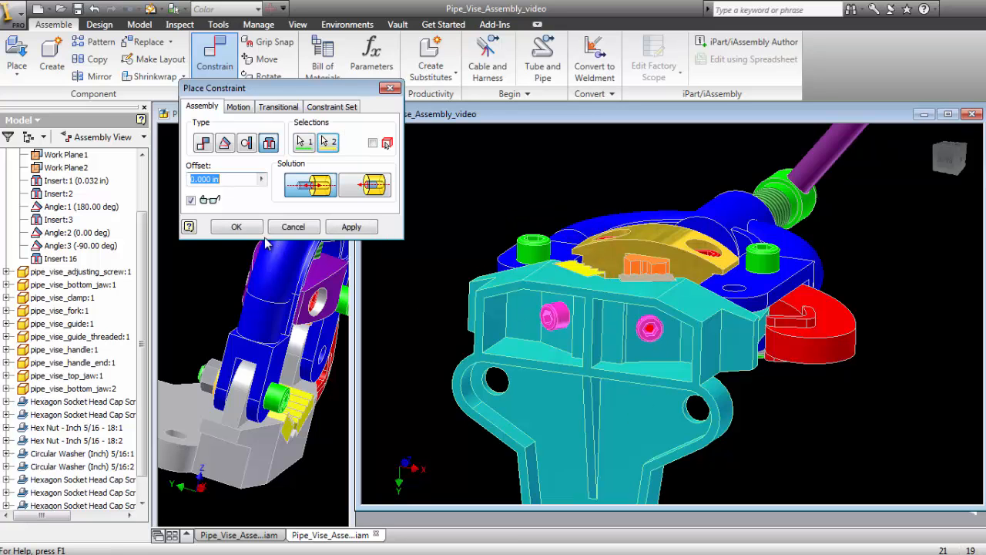
pyautogui.click(237, 226)
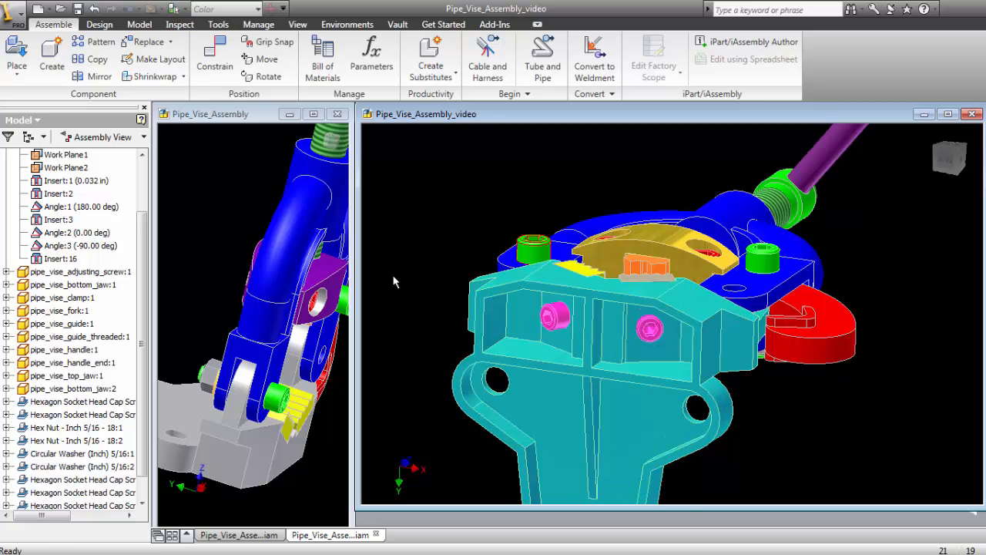
# - Delete the second magenta cap screw's Insert constraint and move the screw off the base into the empty space beside it
pyautogui.scroll(-1, 149, 350)
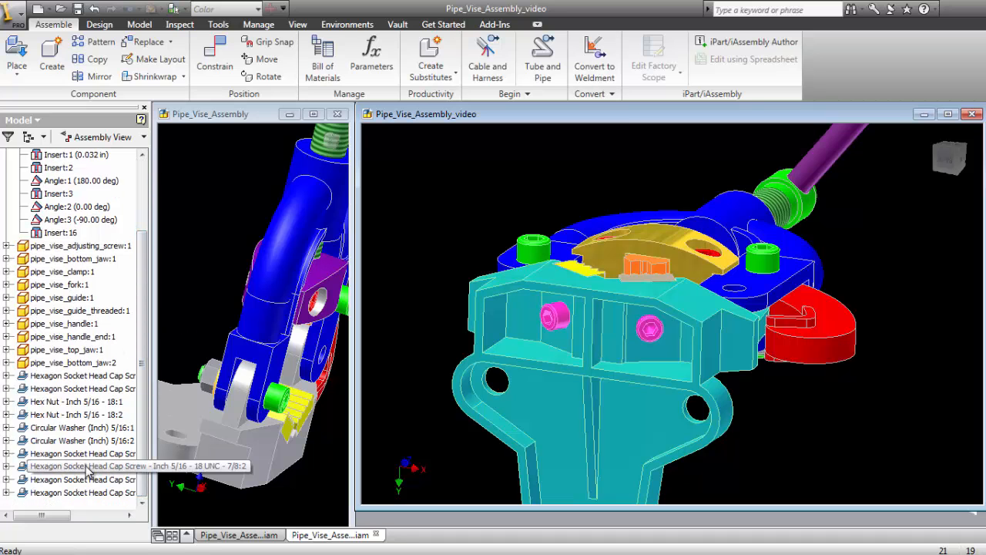
pyautogui.click(77, 493)
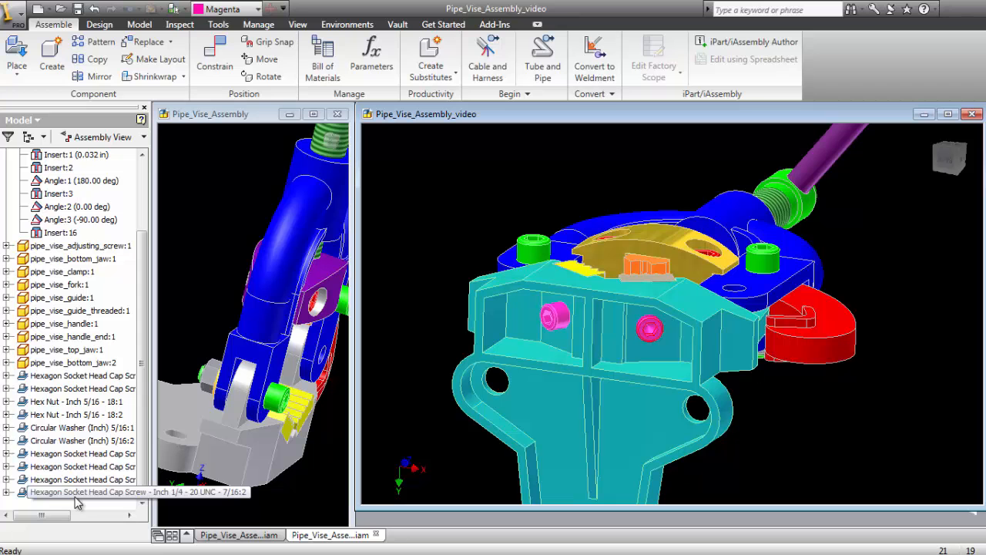
pyautogui.click(7, 492)
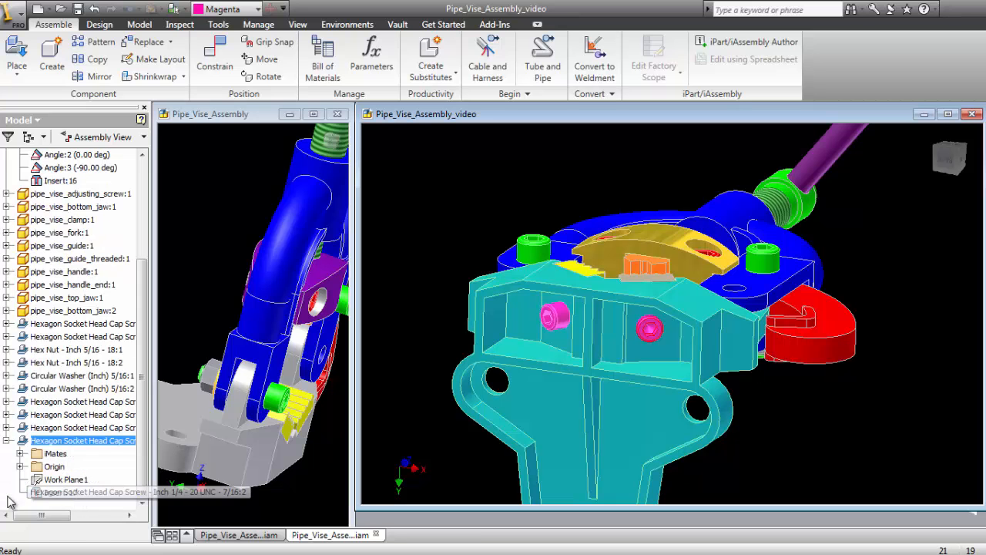
pyautogui.click(52, 493)
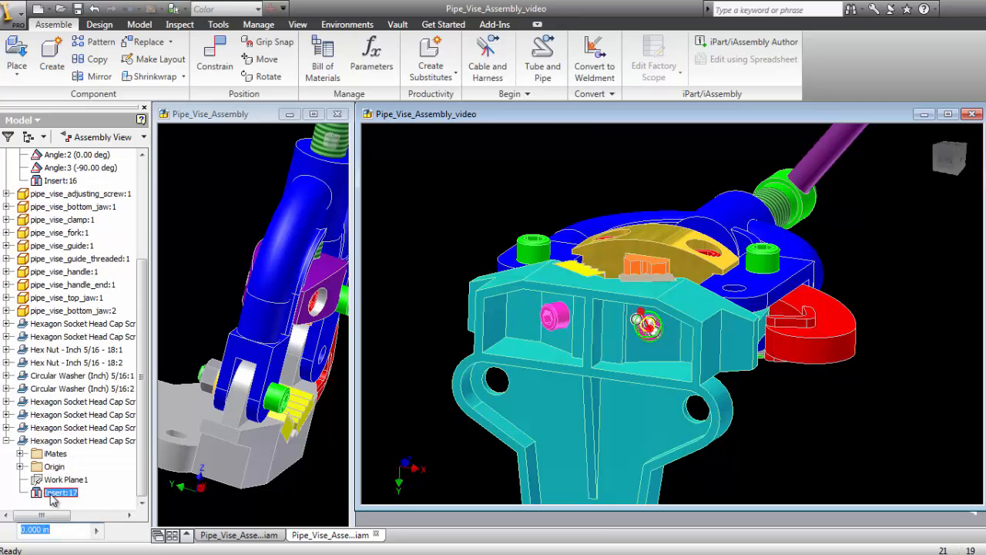
pyautogui.rightClick(53, 497)
pyautogui.click(77, 303)
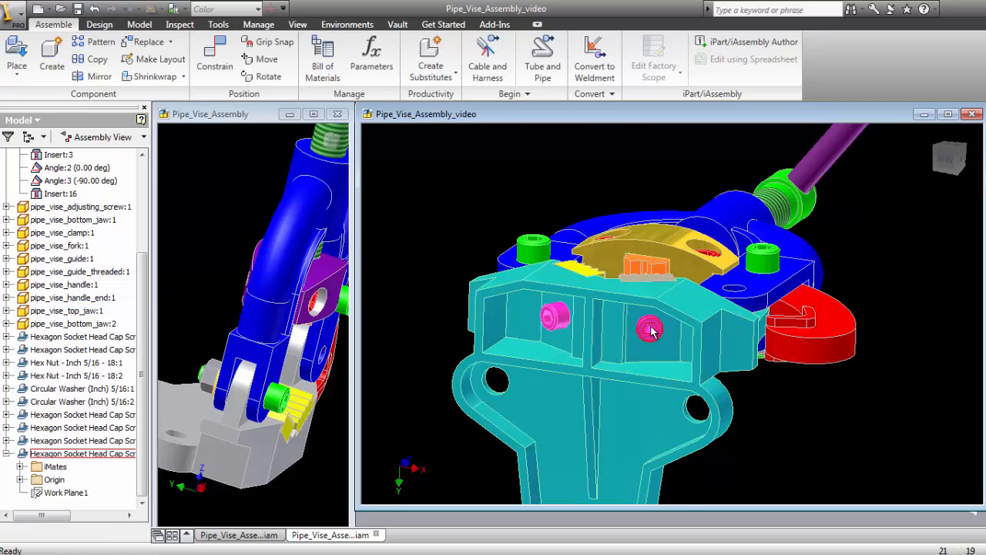
pyautogui.moveTo(651, 329); pyautogui.dragTo(809, 416)
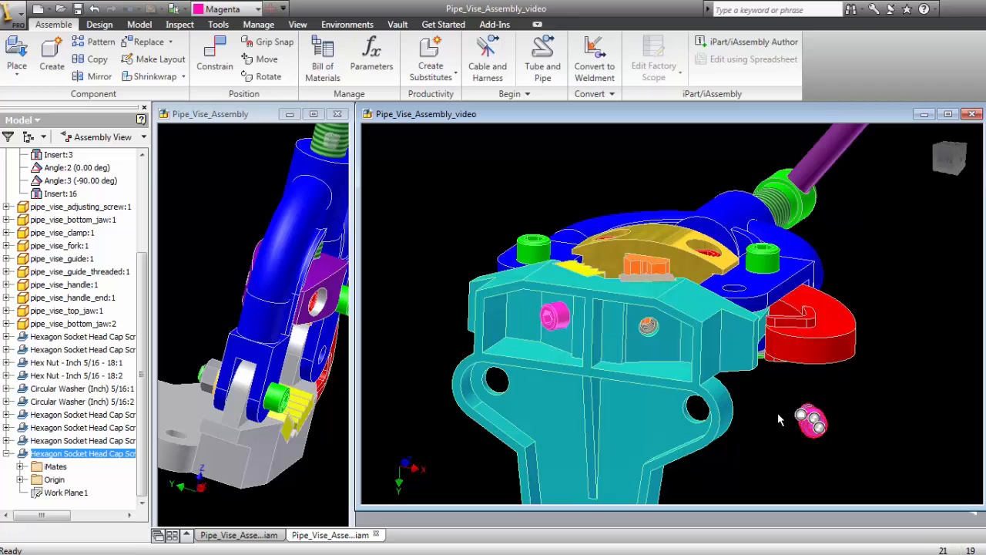
pyautogui.rightClick(412, 153)
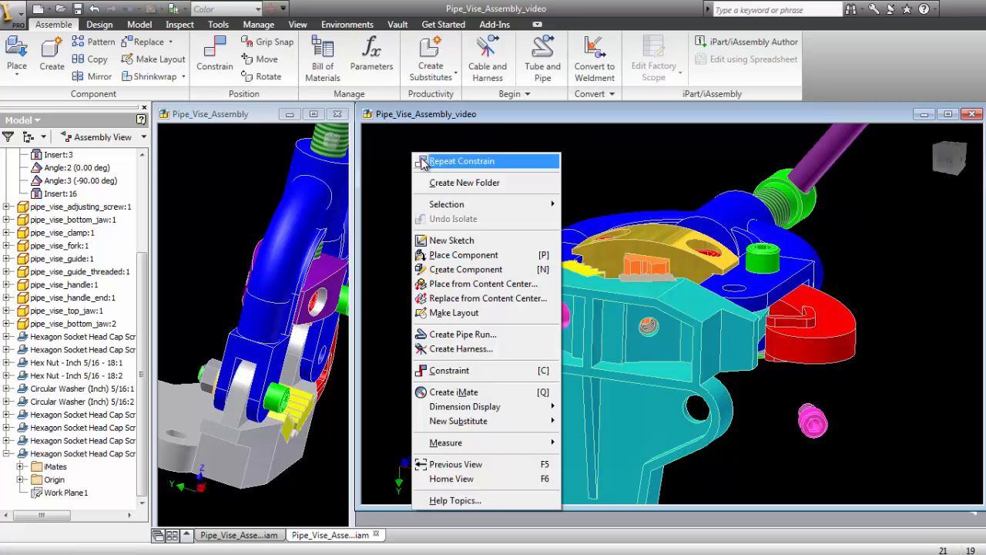
pyautogui.click(484, 371)
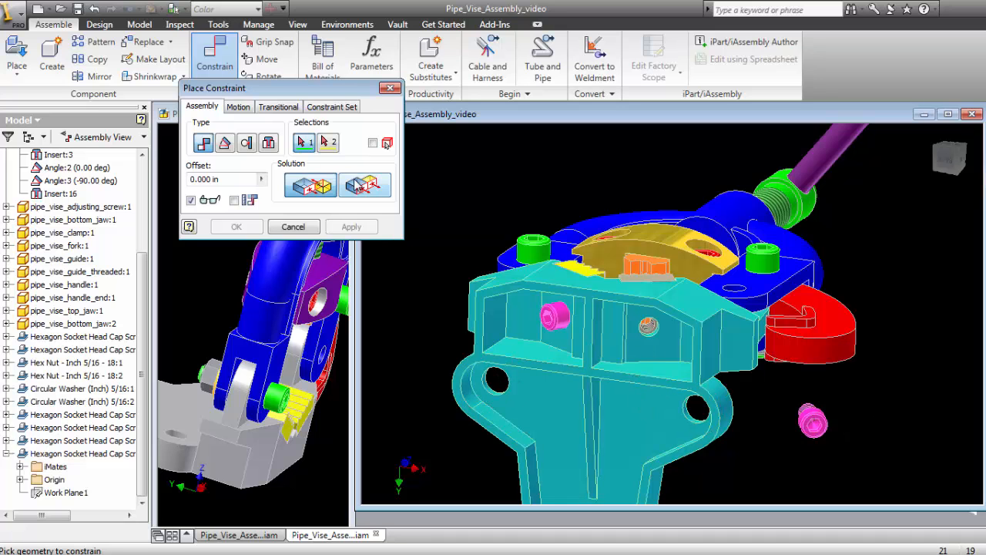
pyautogui.click(270, 143)
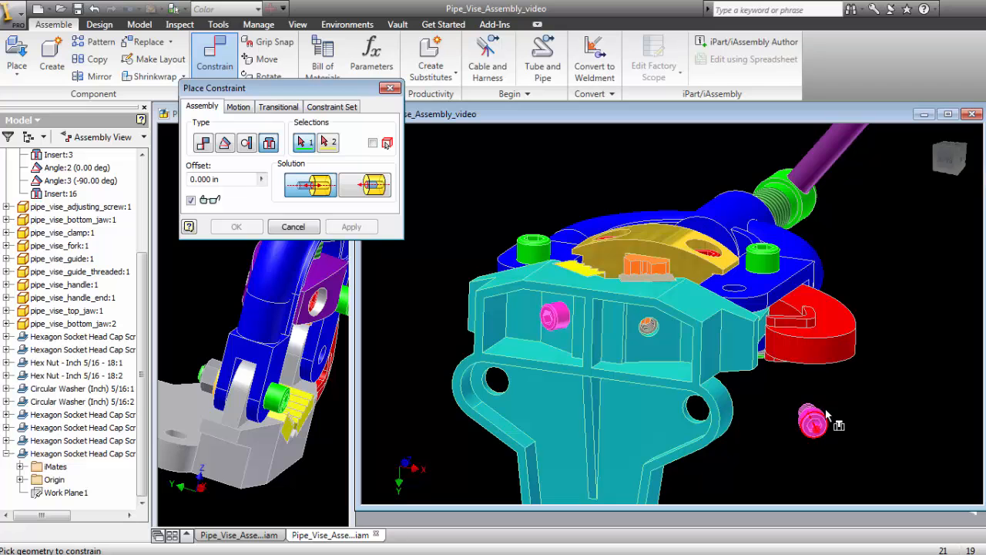
pyautogui.click(653, 337)
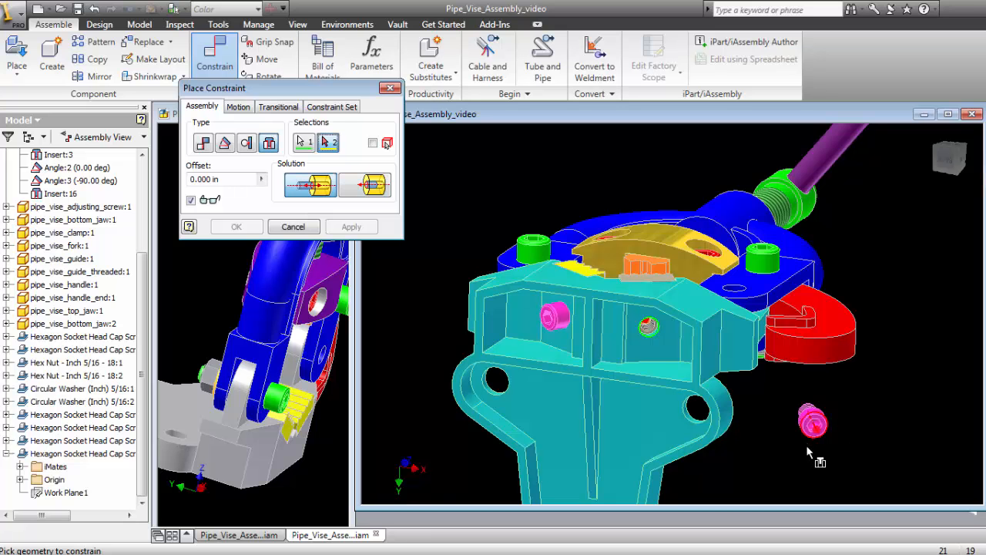
pyautogui.keyDown('shift'); pyautogui.moveTo(774, 442); pyautogui.dragTo(783, 431, button='middle'); pyautogui.keyUp('shift')
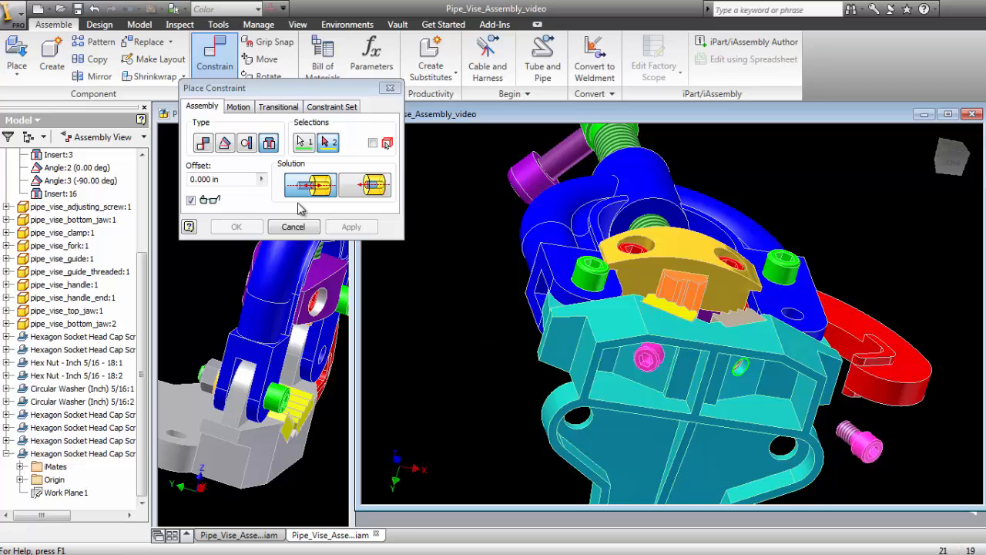
pyautogui.click(290, 226)
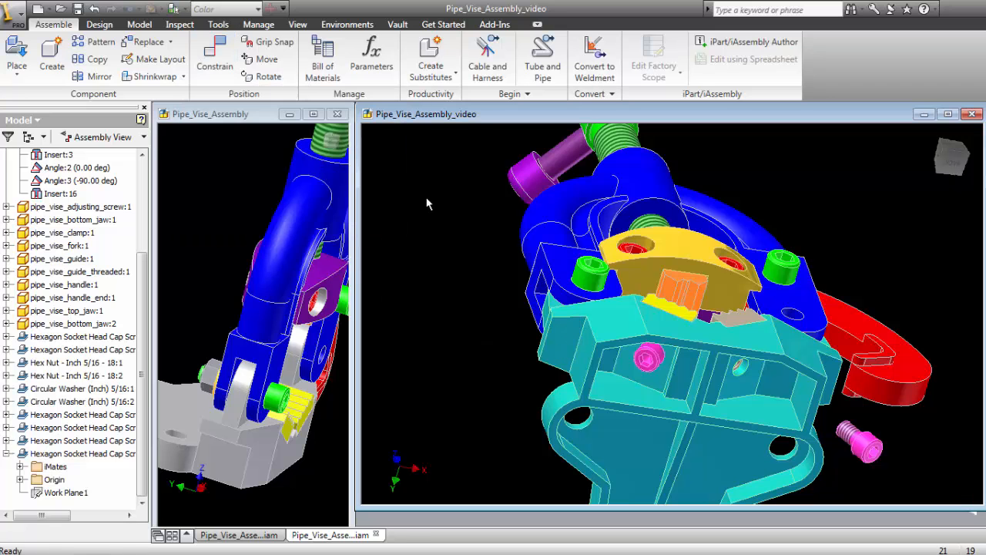
# - Constrain the underside edge of the loose magenta screw's head to the empty hole under the base with an Insert constraint at 0.000 in offset
pyautogui.click(198, 47)
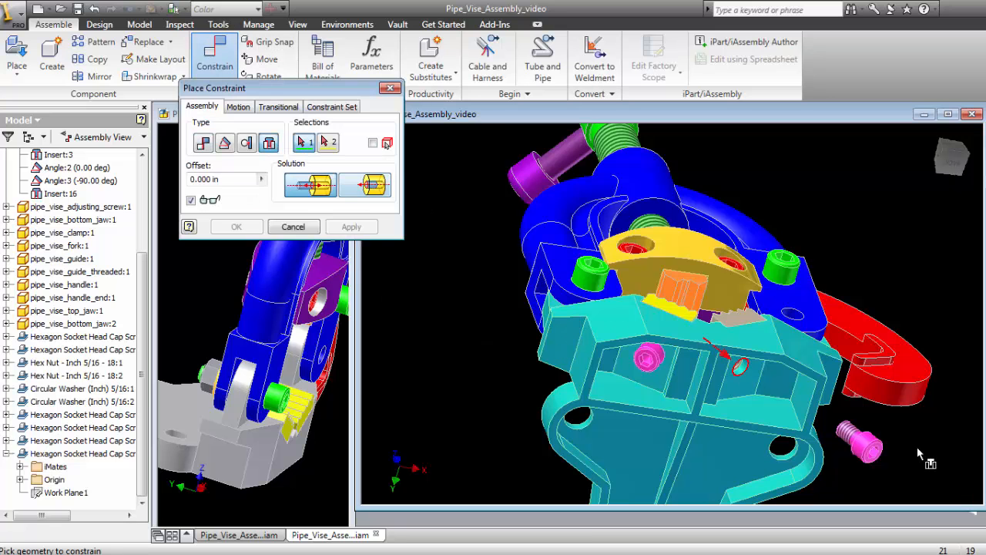
pyautogui.click(851, 434)
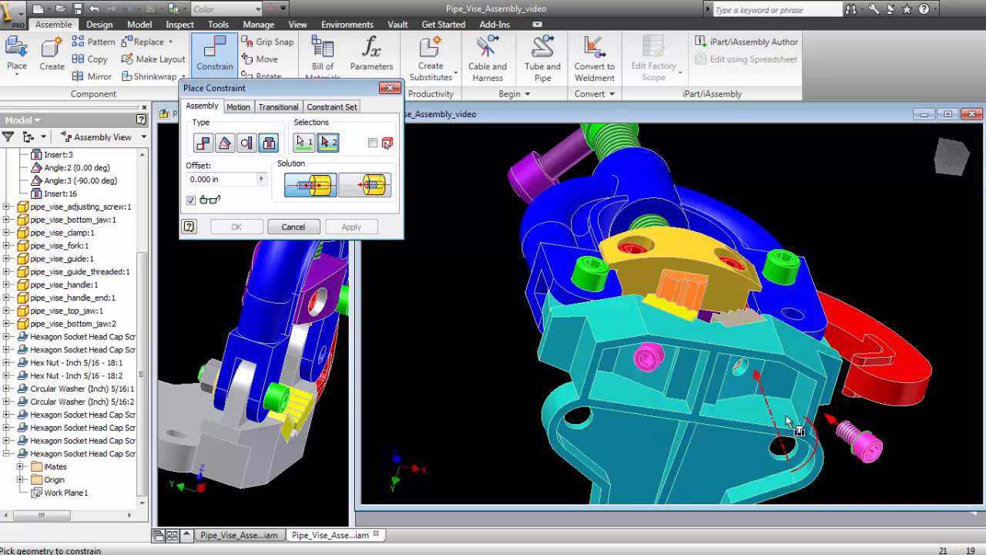
pyautogui.click(744, 372)
pyautogui.click(229, 227)
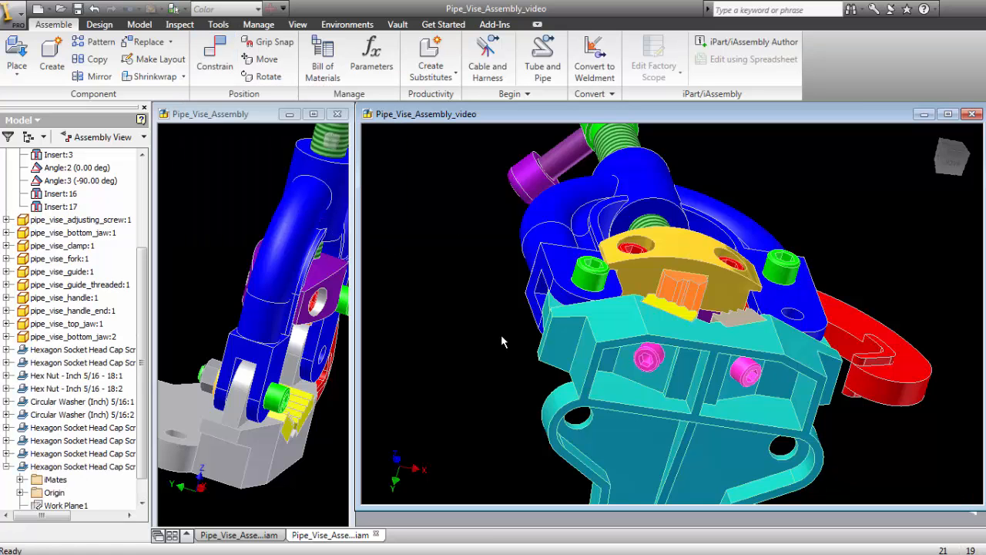
# - Examine the magenta cap screws under the base and the green cap screws, as well as the jaws and whole vise from above
pyautogui.click(655, 360)
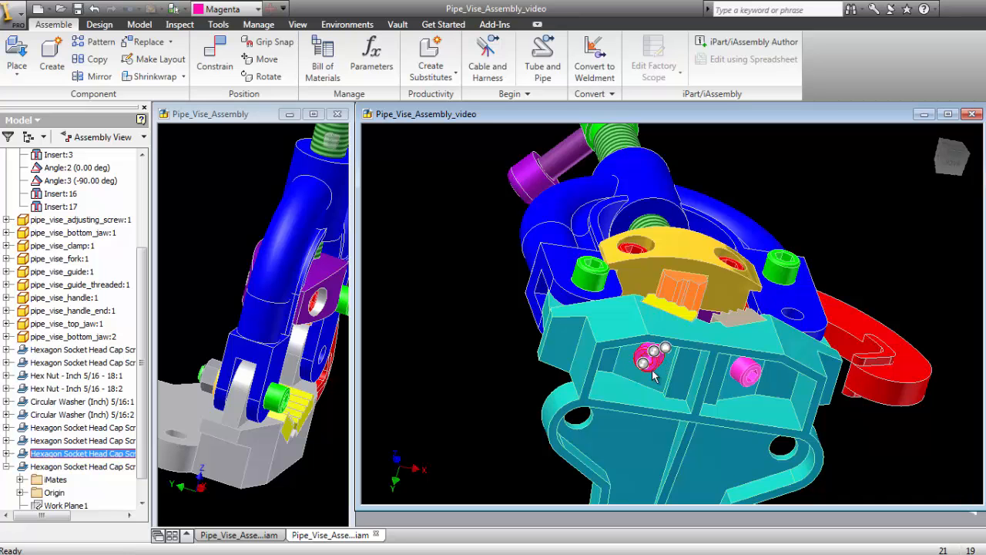
pyautogui.click(745, 373)
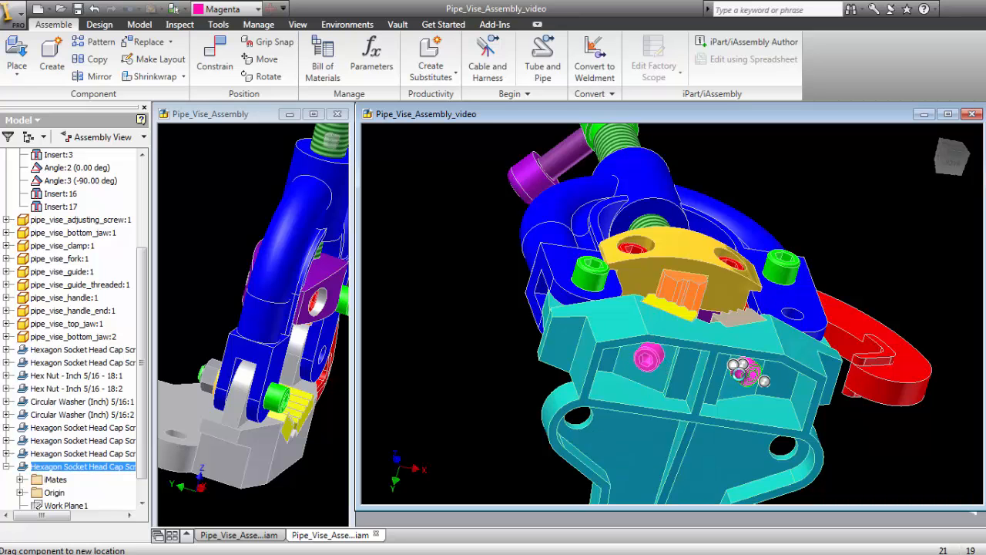
pyautogui.click(452, 265)
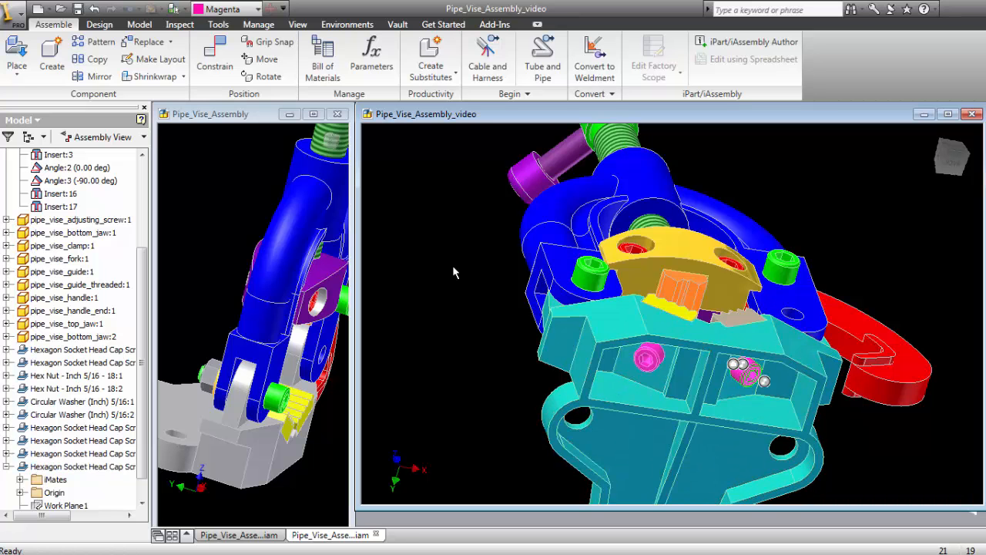
pyautogui.click(583, 283)
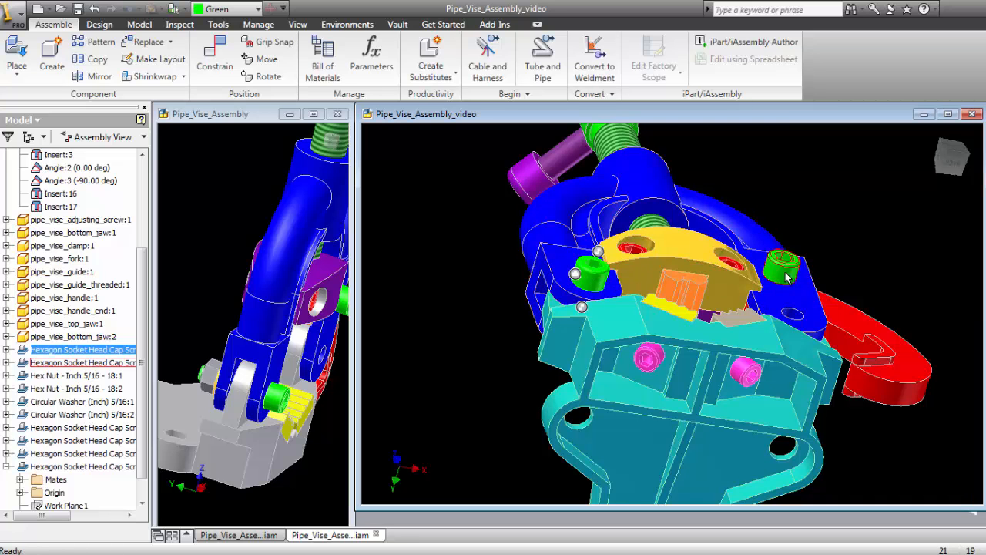
pyautogui.click(782, 268)
pyautogui.click(838, 199)
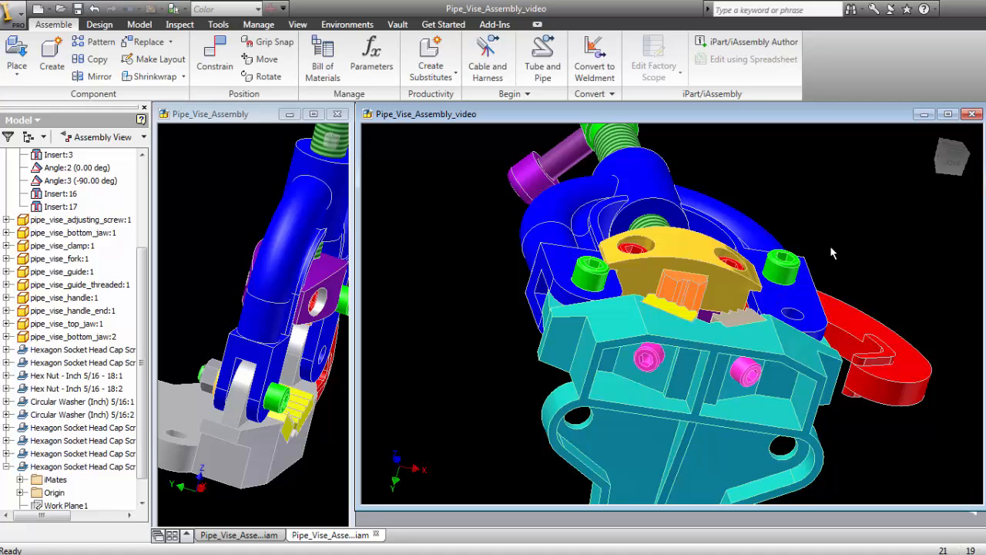
pyautogui.press('F4')
pyautogui.moveTo(640, 264); pyautogui.dragTo(677, 421)
pyautogui.moveTo(669, 284); pyautogui.dragTo(689, 322)
pyautogui.keyDown('shift'); pyautogui.moveTo(690, 322); pyautogui.dragTo(702, 316, button='middle'); pyautogui.keyUp('shift')
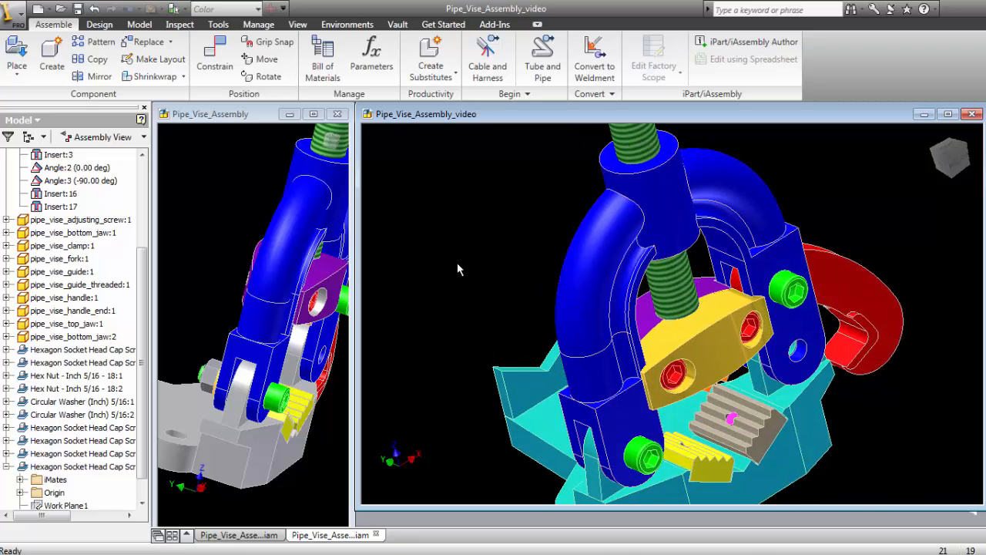
pyautogui.scroll(-5, 470, 276)
pyautogui.scroll(-2, 640, 335)
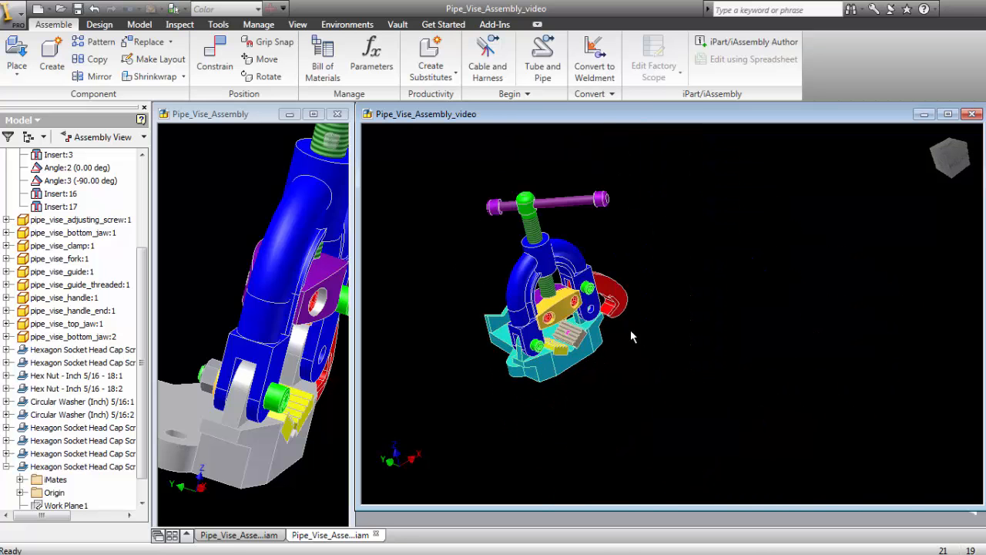
pyautogui.scroll(3, 656, 363)
pyautogui.moveTo(658, 363); pyautogui.dragTo(724, 385, button='middle')
pyautogui.scroll(-2, 672, 365)
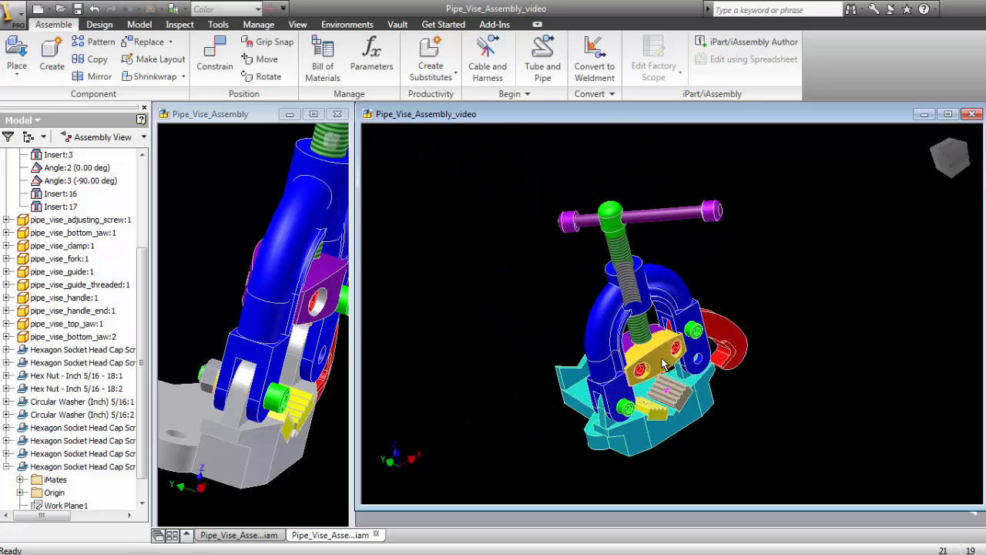
pyautogui.moveTo(618, 325); pyautogui.dragTo(591, 286, button='middle')
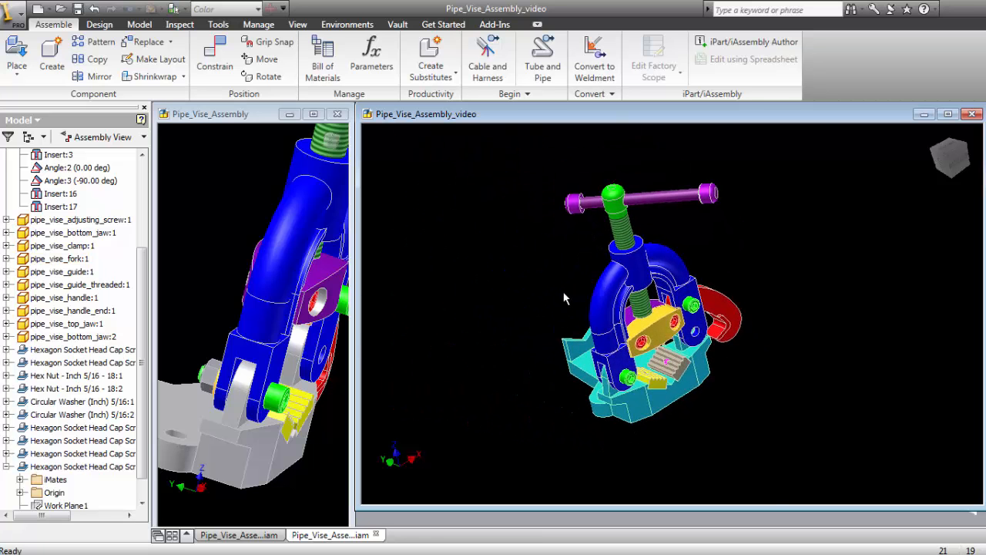
pyautogui.scroll(3, 564, 298)
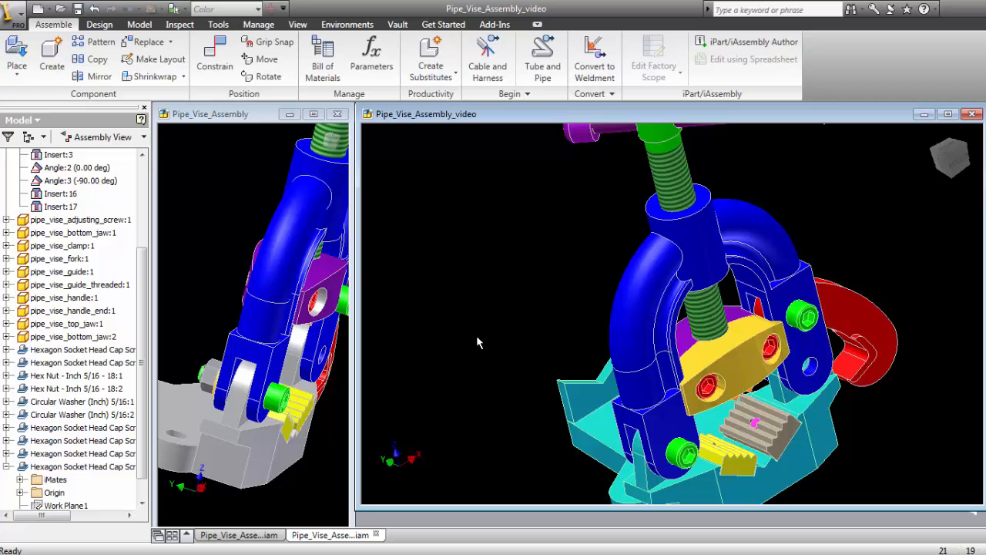
# - Browse the Content Center's Fasteners categories, including Rivets, and the Fittings under Tube & Pipe
pyautogui.rightClick(458, 253)
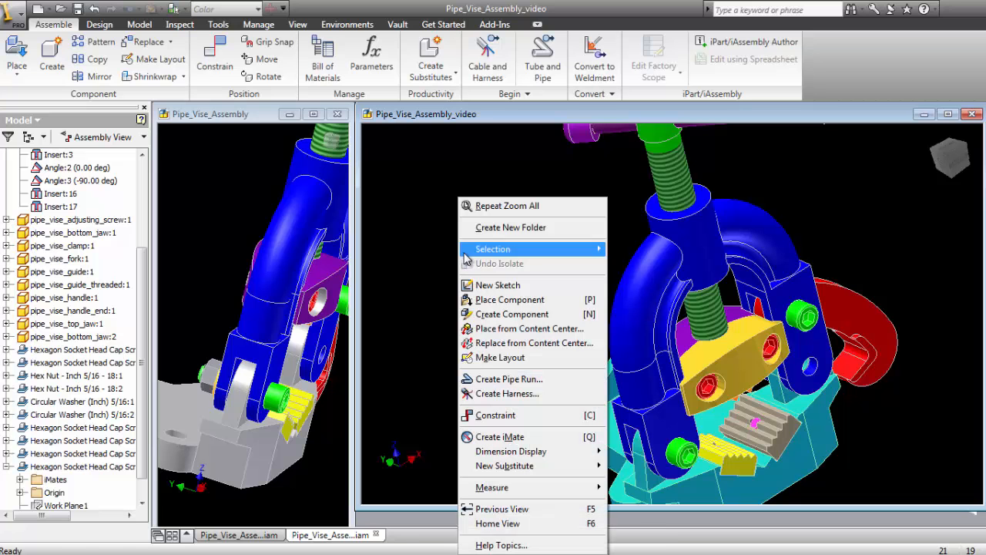
pyautogui.click(506, 330)
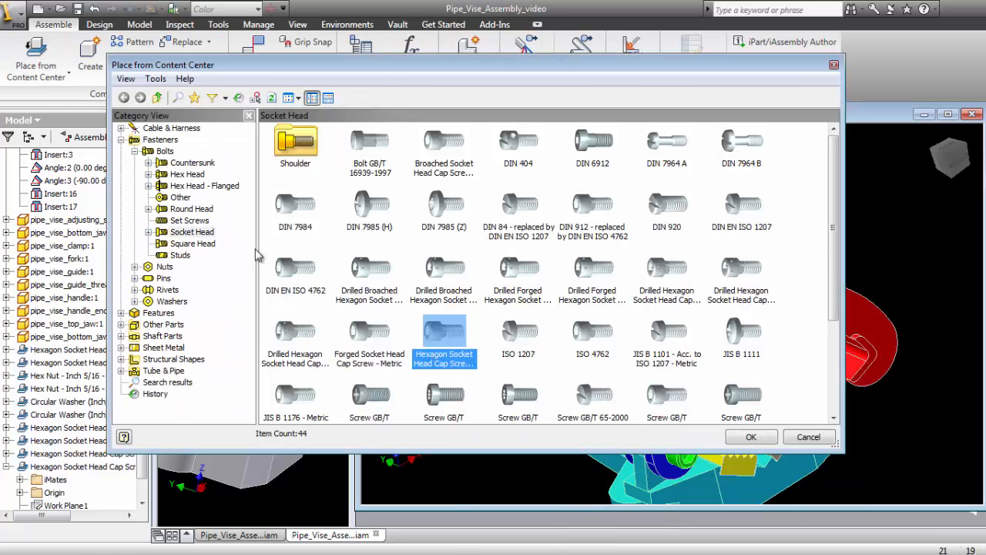
pyautogui.click(135, 151)
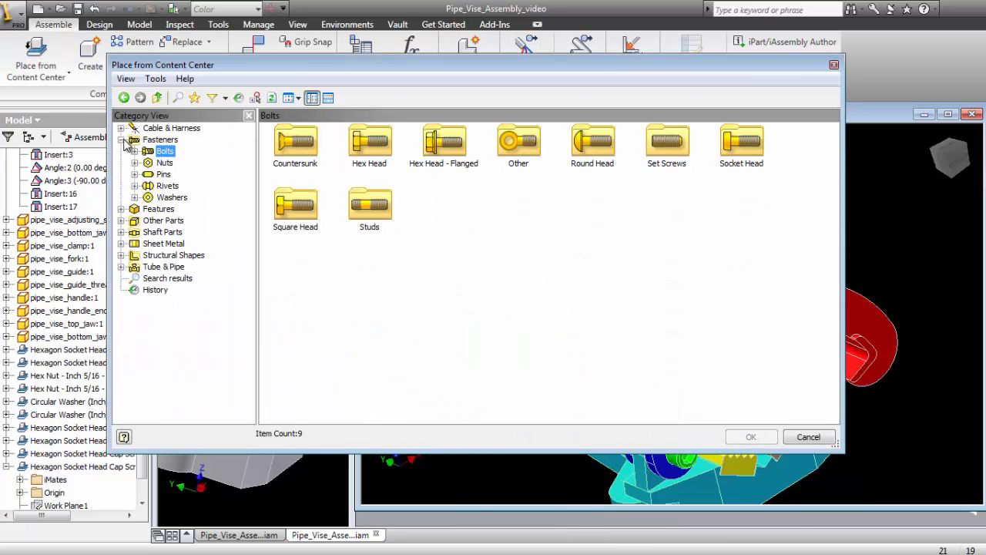
pyautogui.click(168, 186)
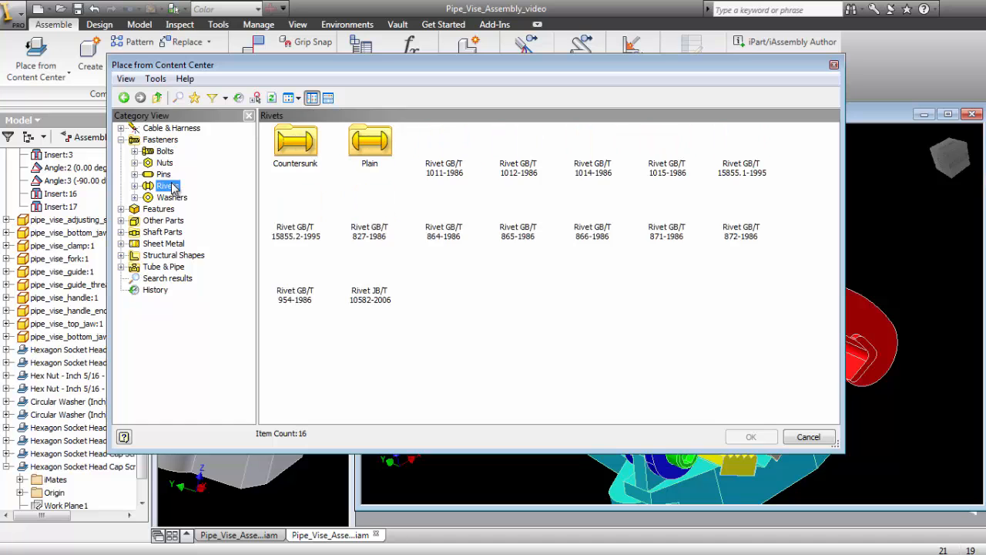
pyautogui.click(120, 141)
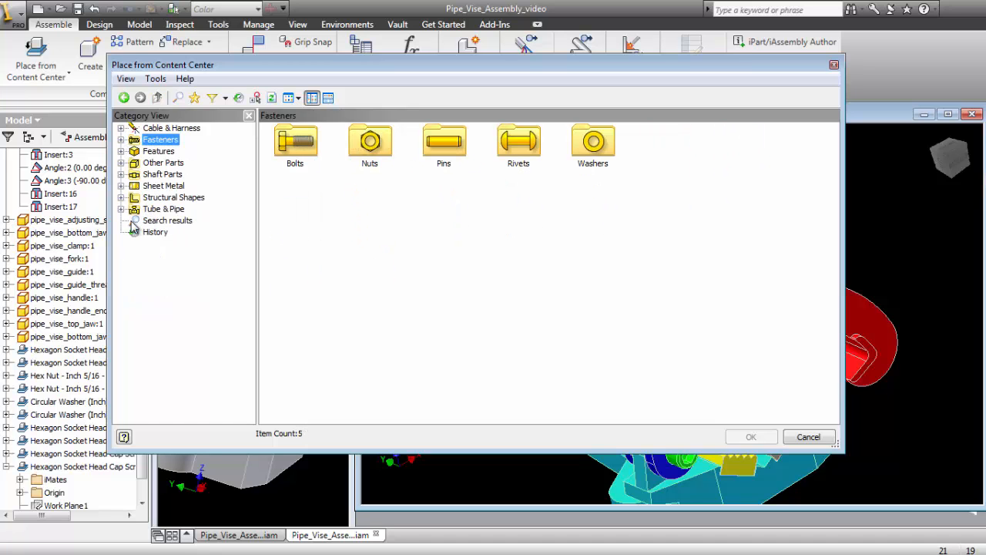
pyautogui.click(120, 209)
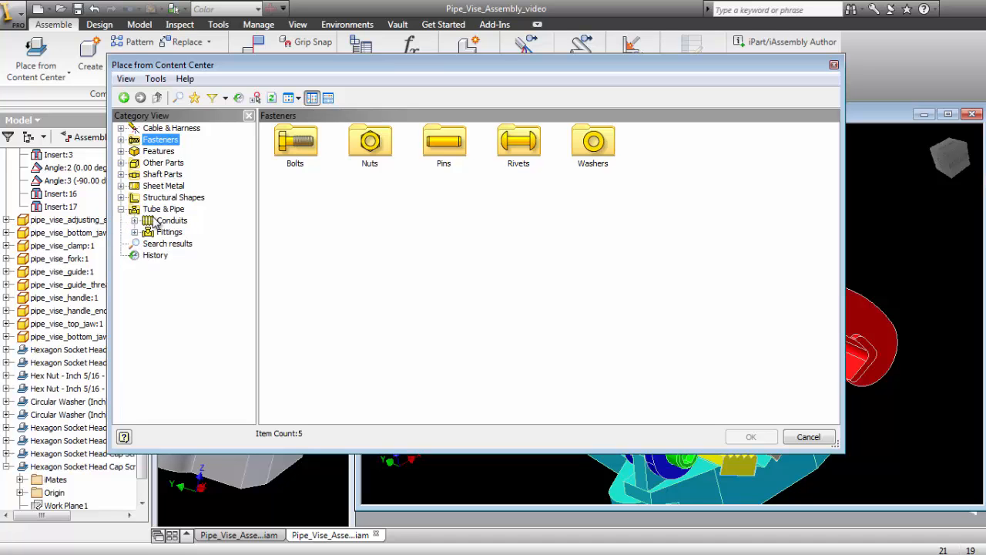
pyautogui.click(163, 210)
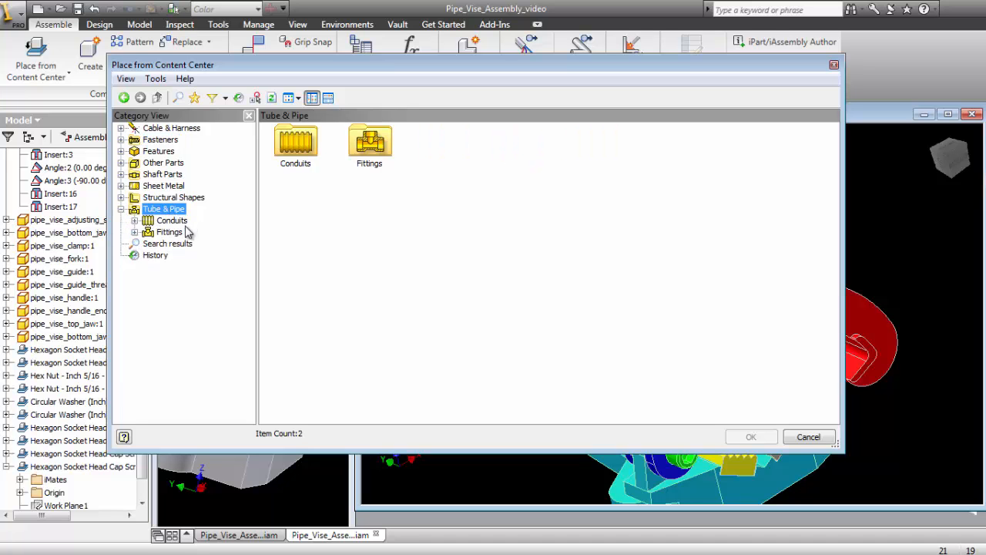
pyautogui.click(170, 233)
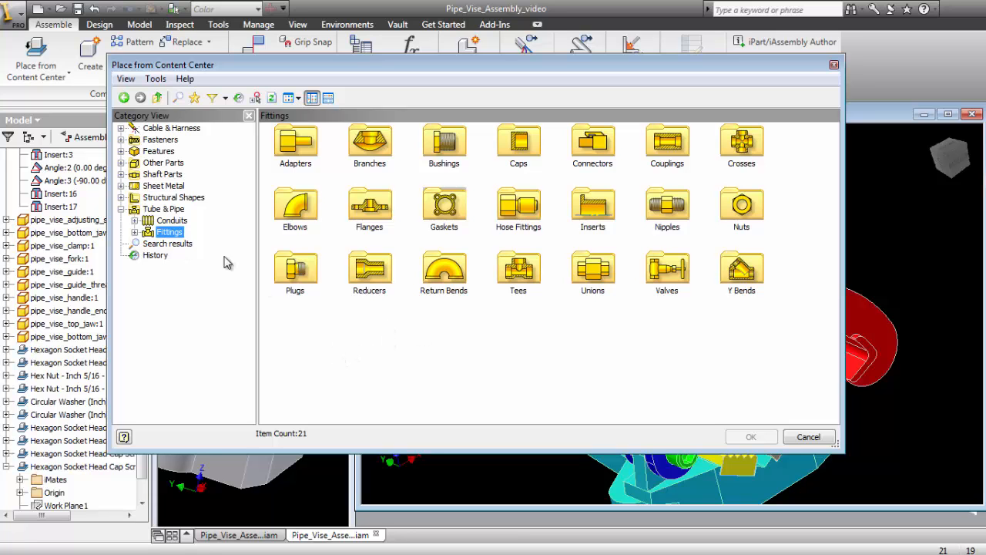
# - Look through the Round Tubes and the other Structural Shapes categories, and close the Content Center without placing a part
pyautogui.click(121, 209)
pyautogui.click(121, 197)
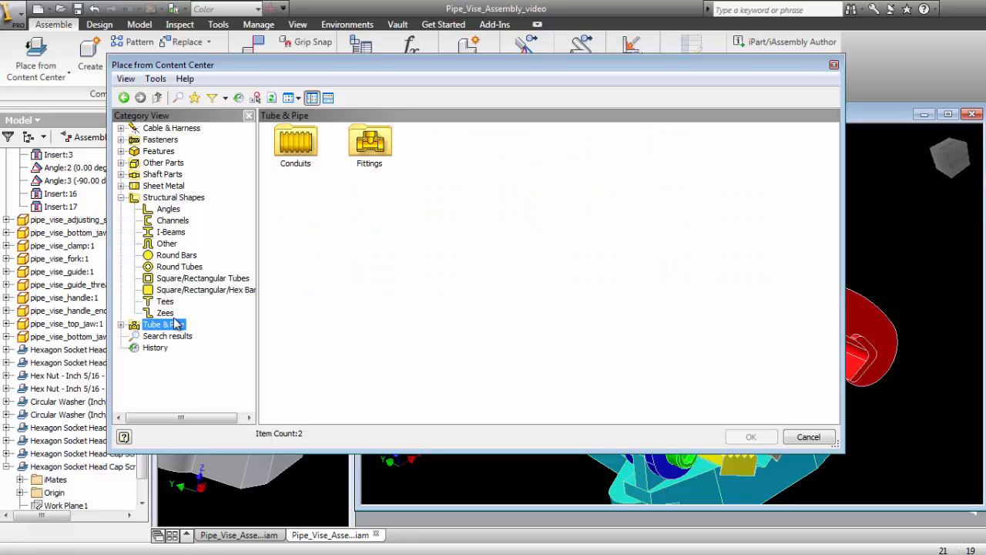
pyautogui.click(185, 267)
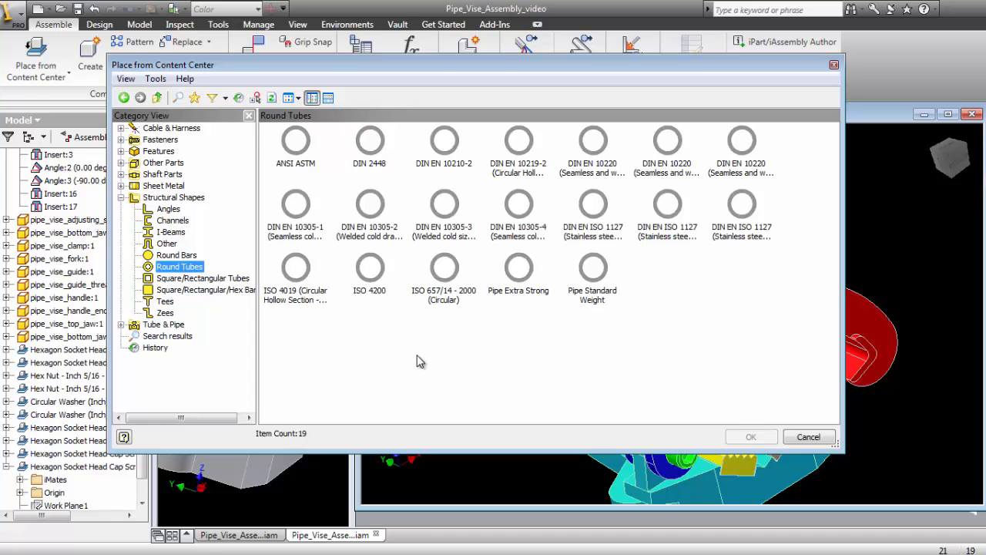
pyautogui.click(121, 197)
pyautogui.click(410, 284)
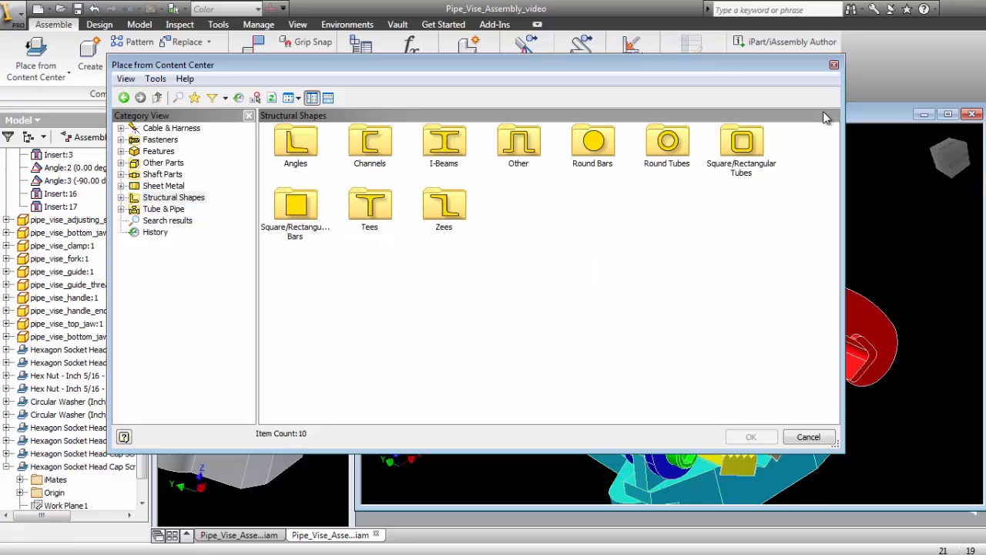
pyautogui.click(834, 65)
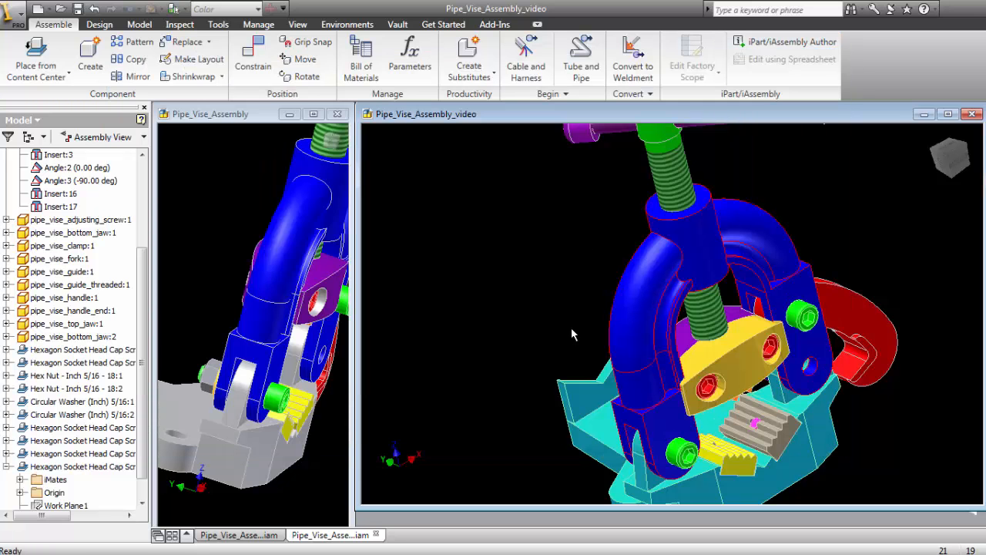
# - Examine the whole vise in Pipe_Vise_Assembly_video and compare it with the jaws and cap screws of Pipe_Vise_Assembly seen from the front
pyautogui.scroll(4, 488, 285)
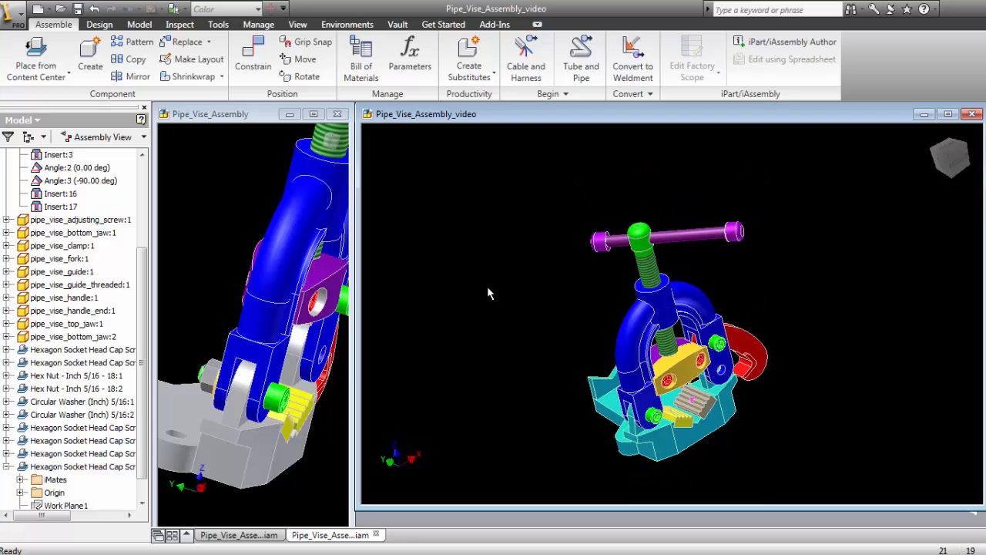
pyautogui.moveTo(506, 329); pyautogui.dragTo(481, 288, button='middle')
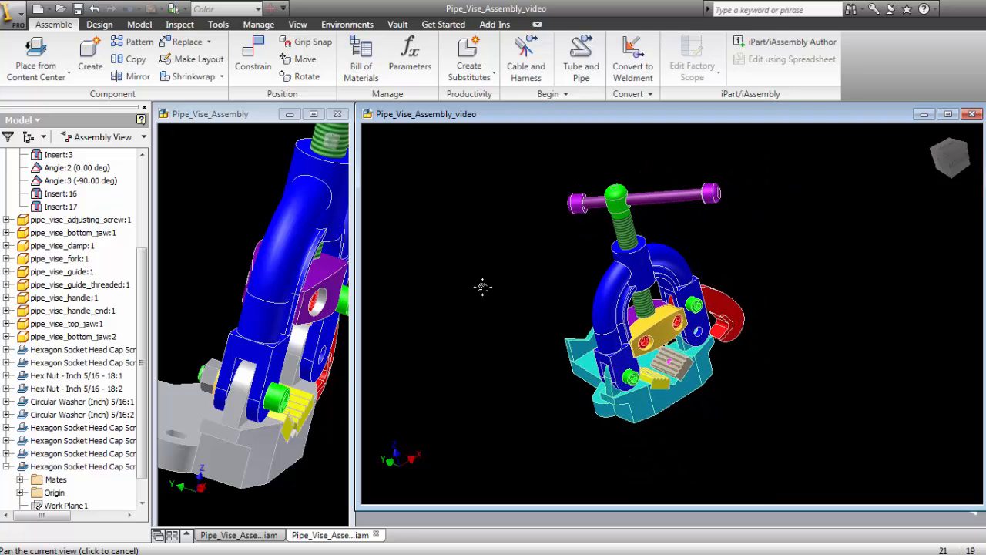
pyautogui.click(228, 244)
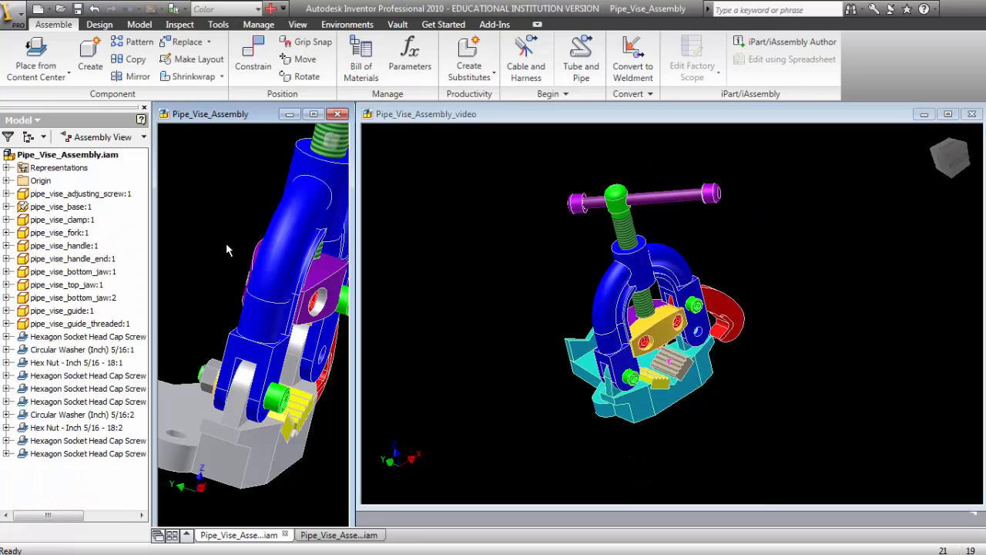
pyautogui.moveTo(200, 312); pyautogui.dragTo(221, 289, button='middle')
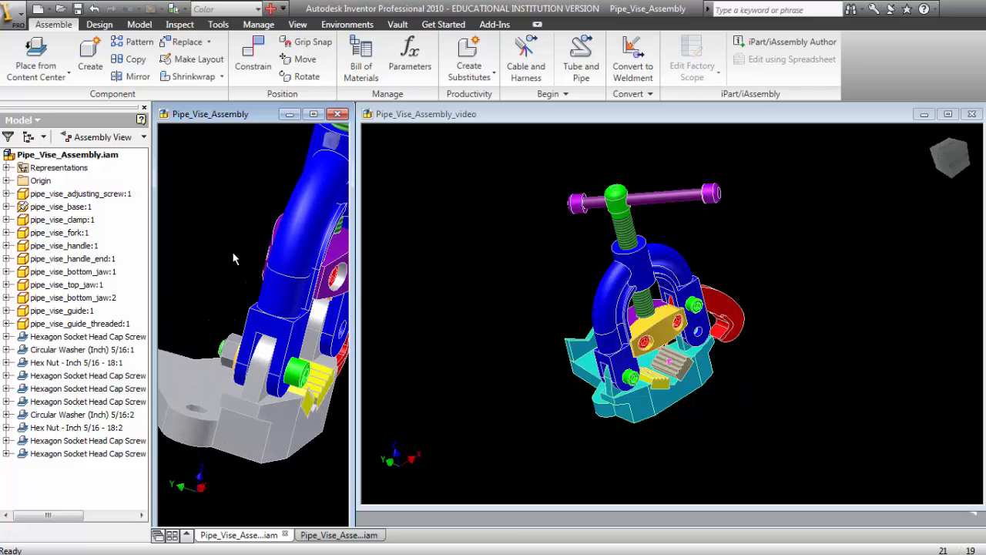
pyautogui.press('F4')
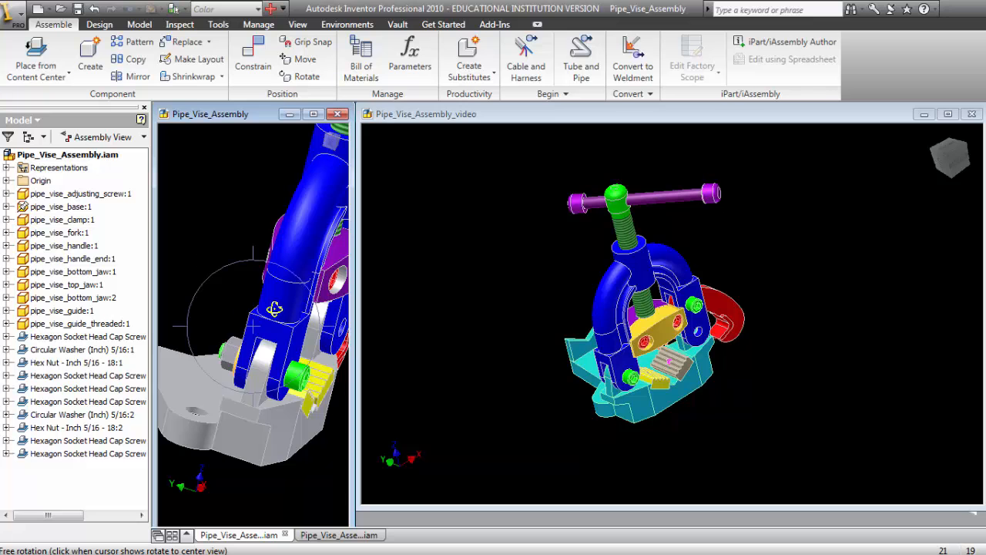
pyautogui.moveTo(275, 310); pyautogui.dragTo(159, 301)
pyautogui.moveTo(244, 299); pyautogui.dragTo(226, 306)
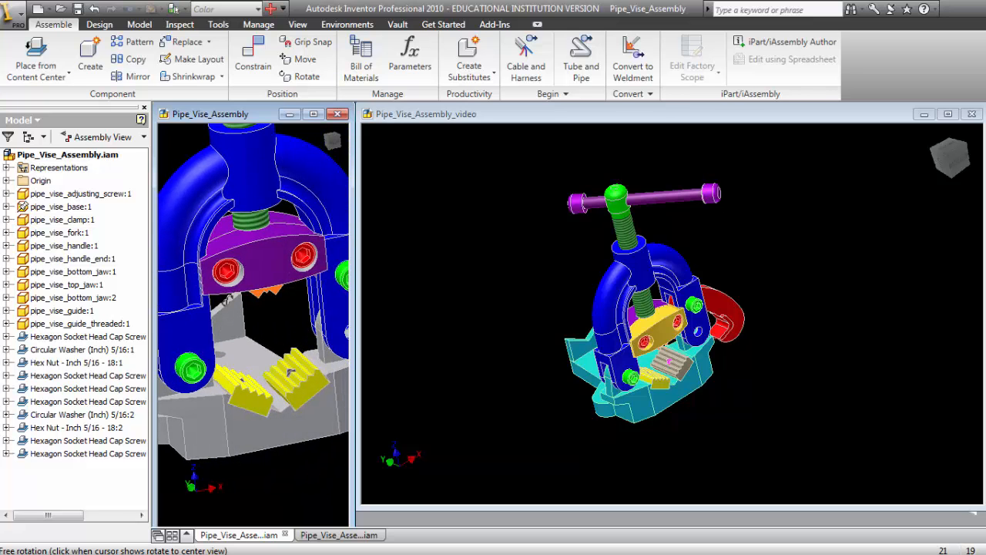
pyautogui.click(438, 261)
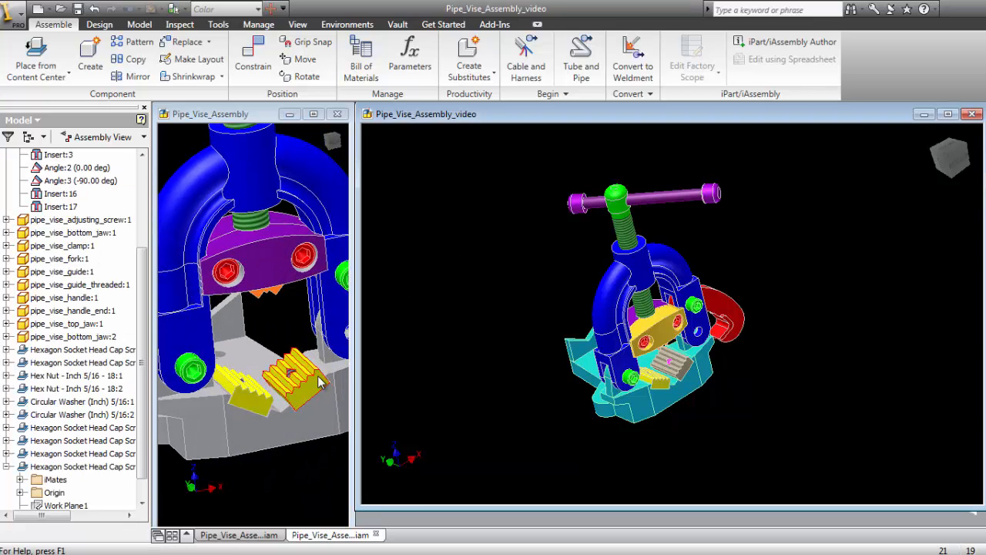
pyautogui.moveTo(321, 383)
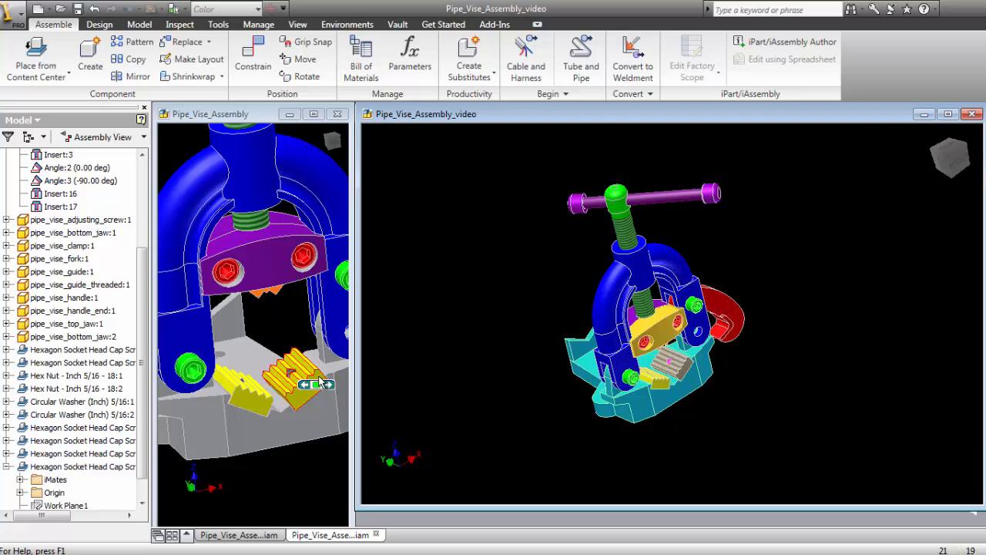